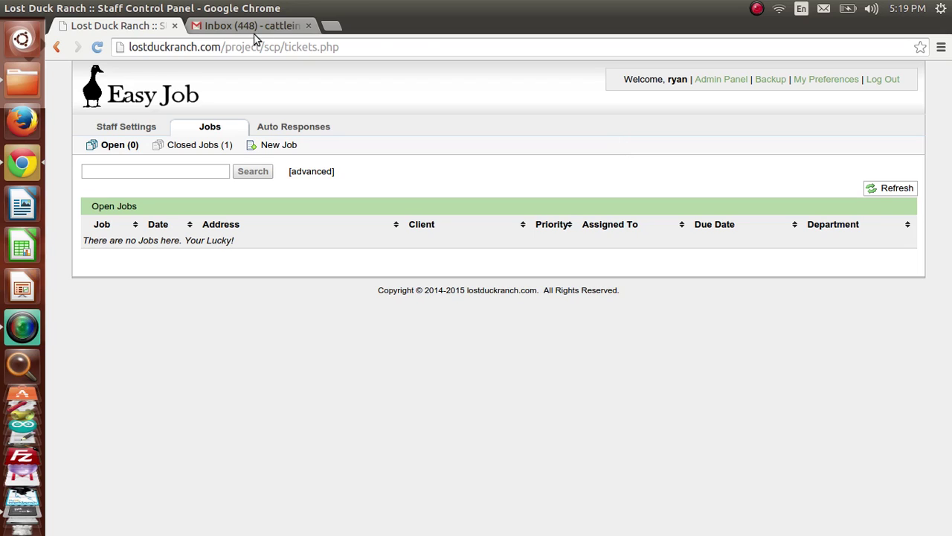
# Step: Start a blank new job and enter the client's e-mail address
pyautogui.click(288, 149)
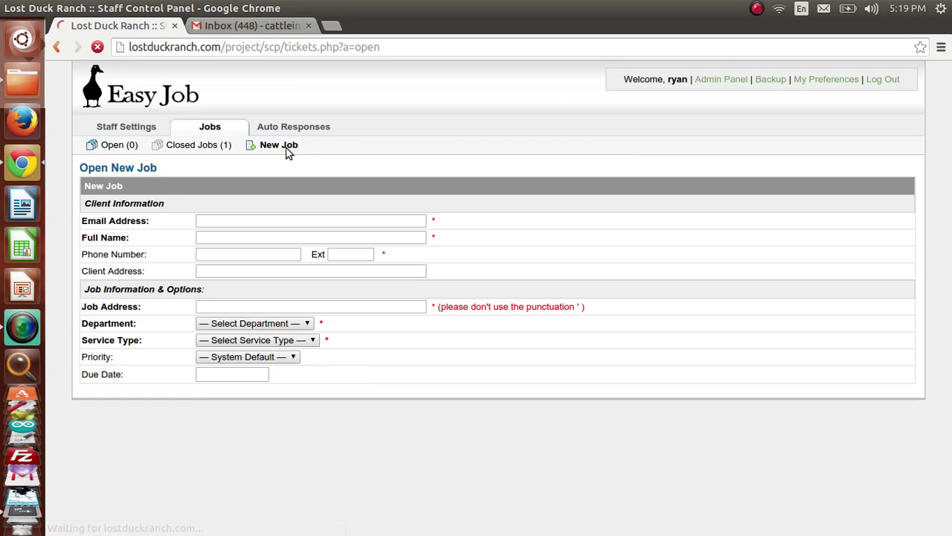
pyautogui.click(241, 221)
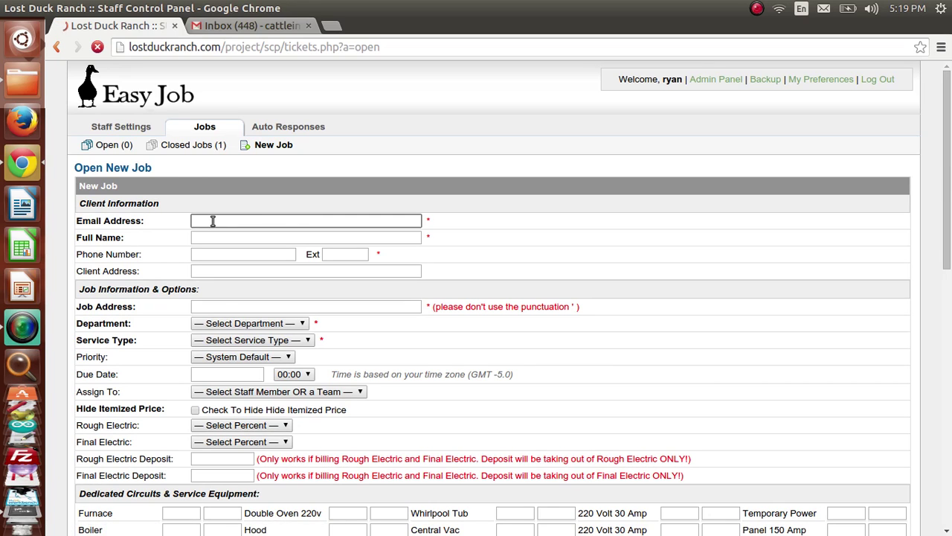
pyautogui.press('Tab')
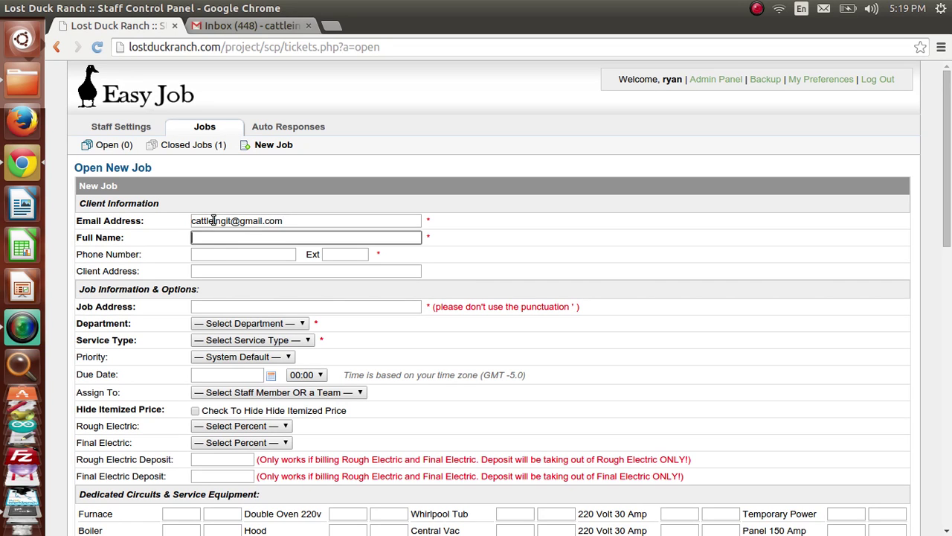
# Step: Fill in the client's full name and phone number from the autocomplete suggestions
pyautogui.write('Ryan')
pyautogui.press('Down')
pyautogui.press('Tab')
pyautogui.write('333')
pyautogui.press('Down')
pyautogui.press('Tab')
pyautogui.press('Tab')
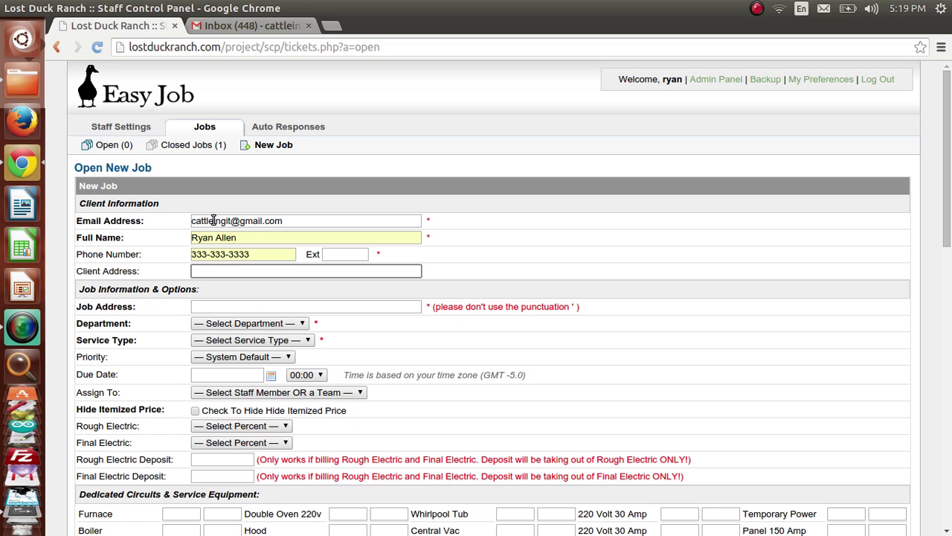
# Step: Enter the client address and accept the suggested job address
pyautogui.write('12345 way st denver co')
pyautogui.press('Tab')
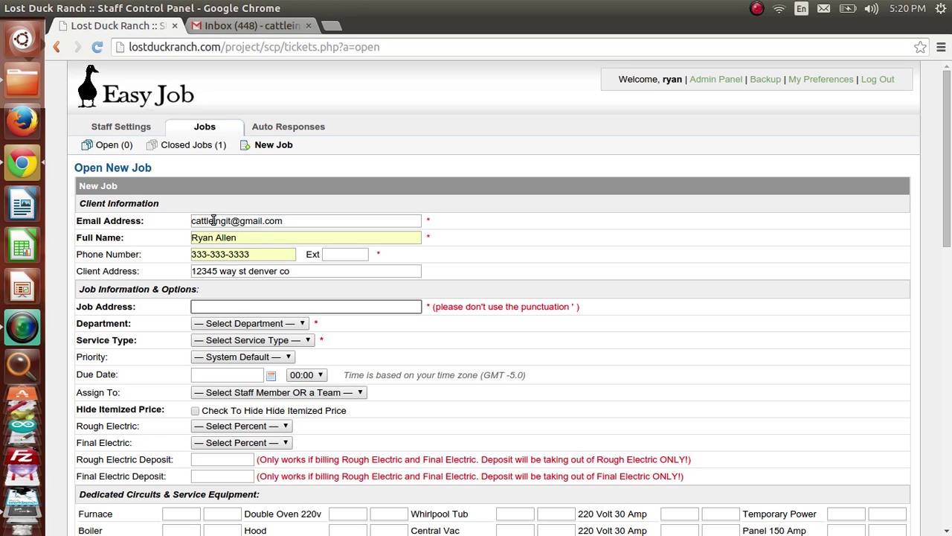
pyautogui.write('12345')
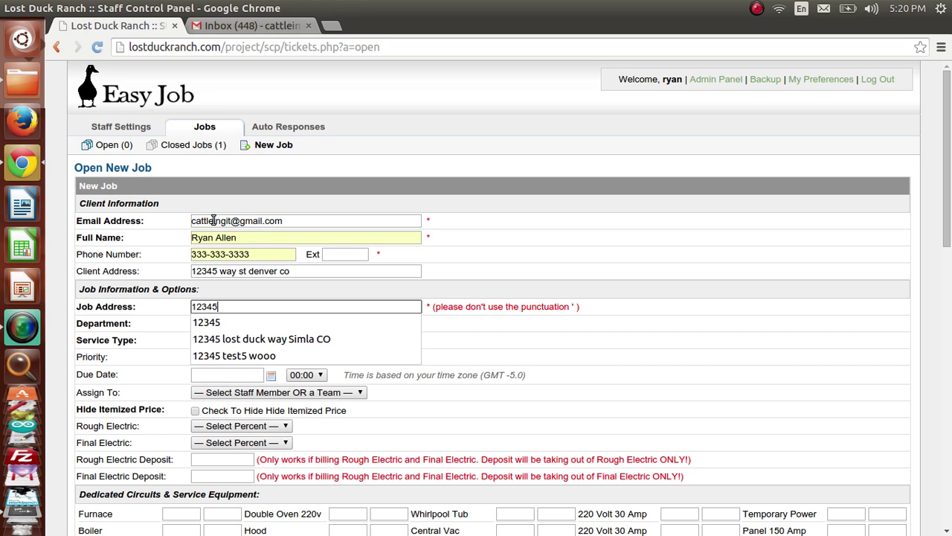
pyautogui.press('Down')
pyautogui.press('Down')
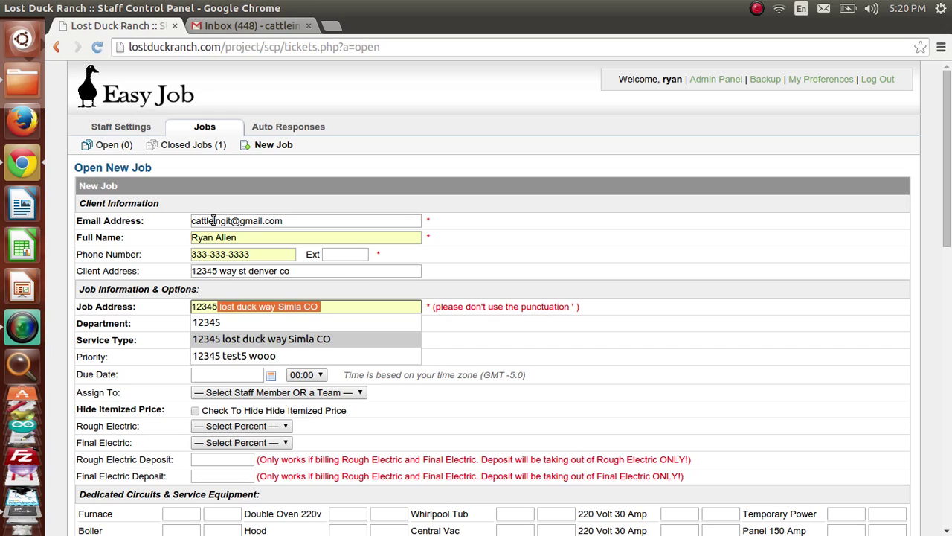
pyautogui.press('Return')
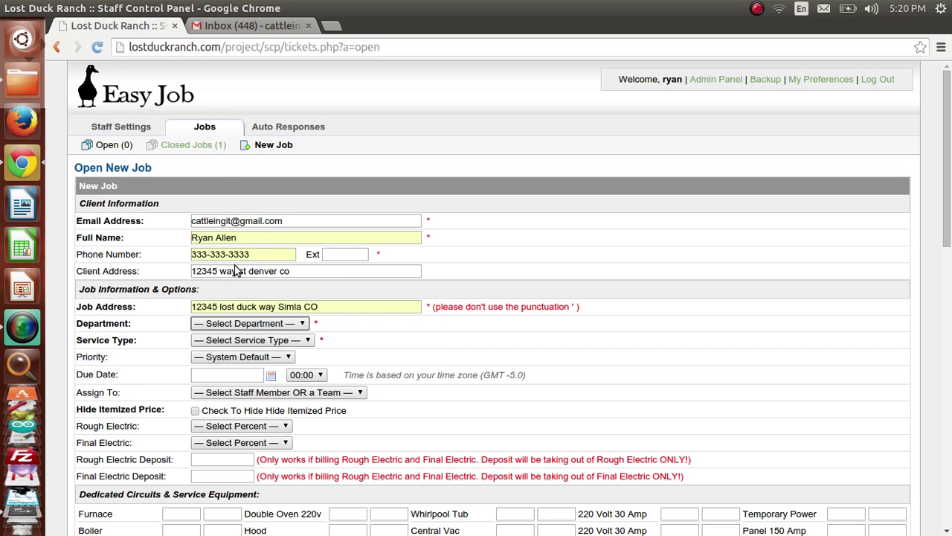
# Step: Set department to Estimate and service type to New Job, leaving priority at its default
pyautogui.click(237, 324)
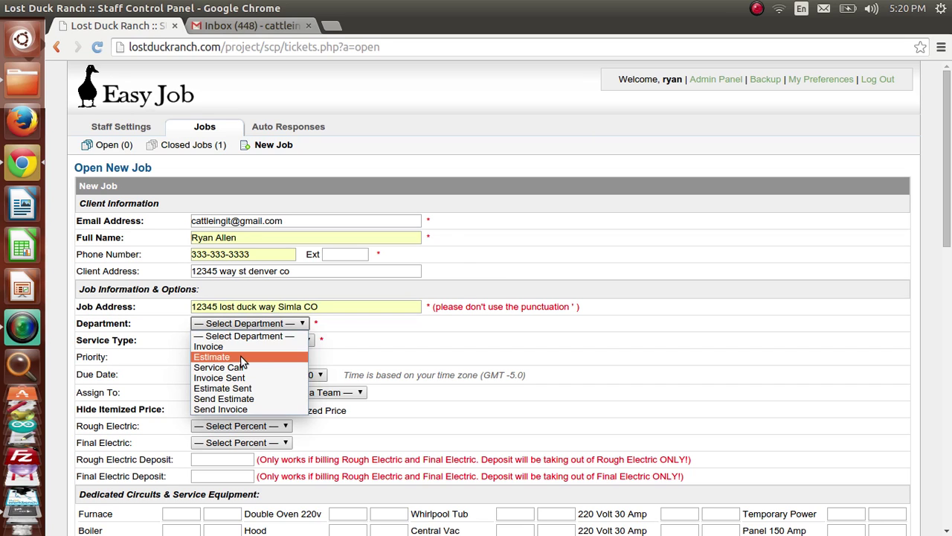
pyautogui.click(241, 357)
pyautogui.click(272, 340)
pyautogui.click(268, 364)
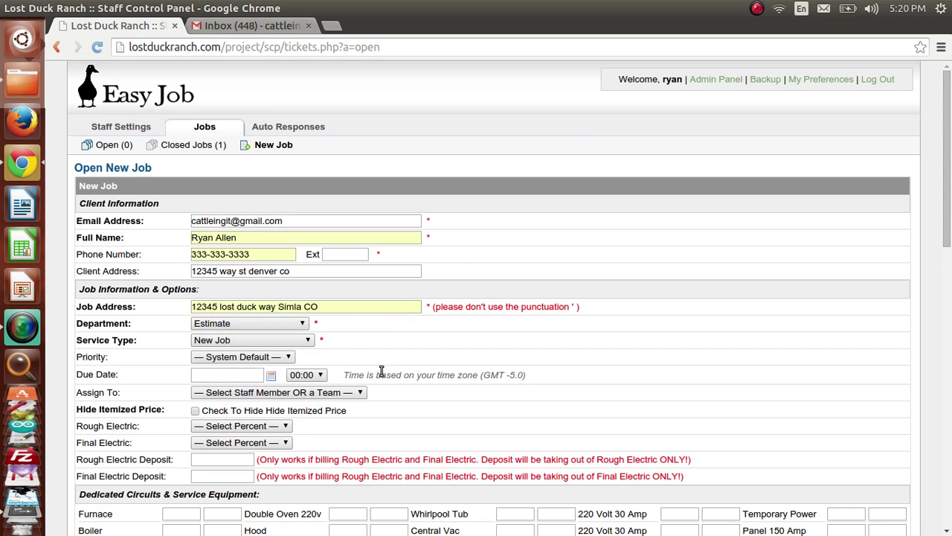
pyautogui.scroll(-1, 379, 357)
pyautogui.click(233, 320)
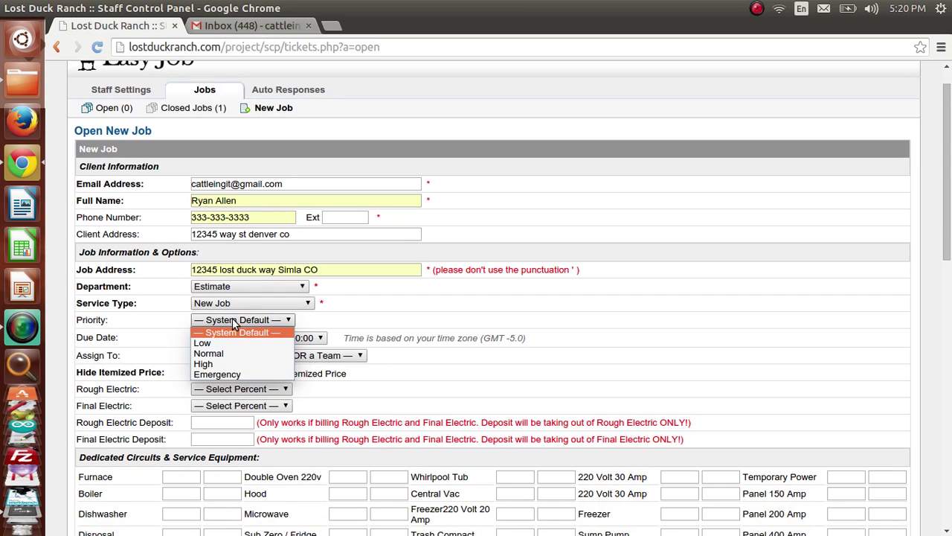
pyautogui.click(428, 323)
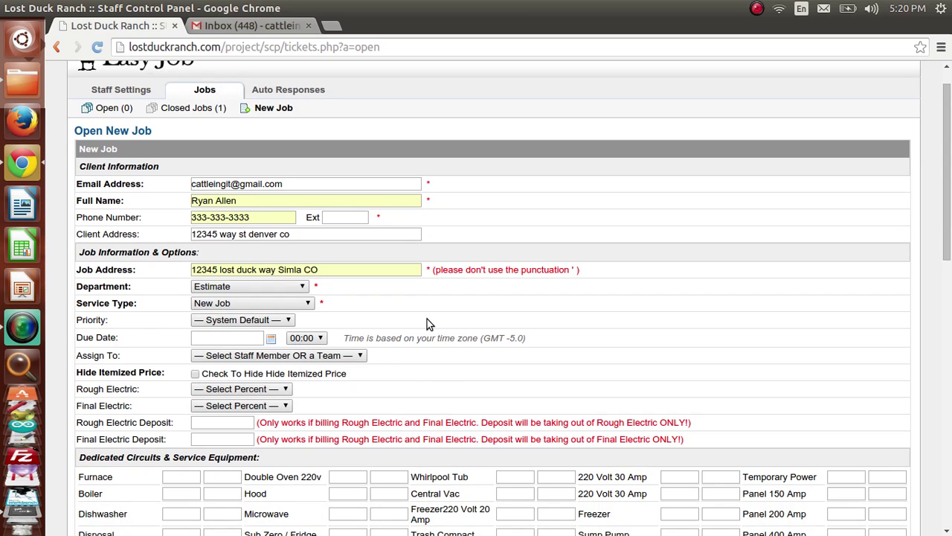
# Step: Set the due date to January 16, 2015, leaving no staff assigned
pyautogui.click(271, 339)
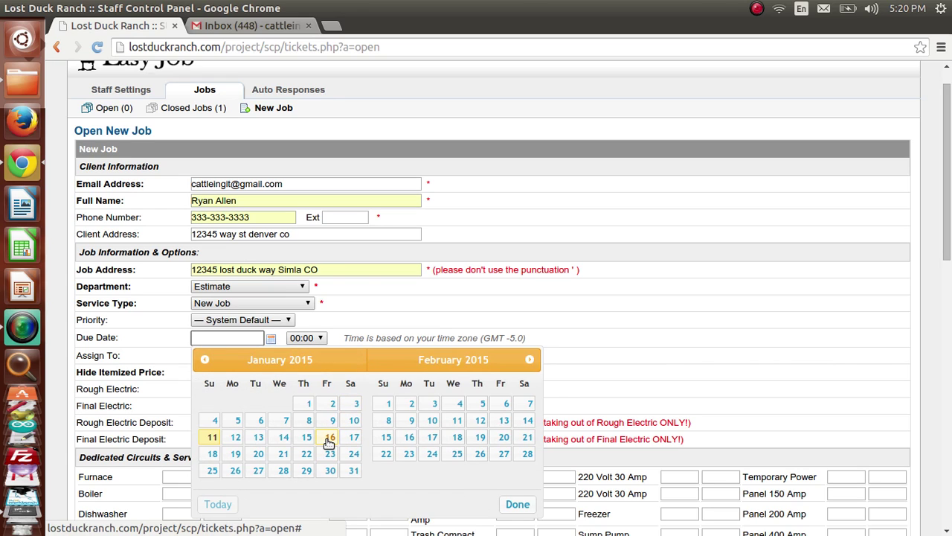
pyautogui.click(329, 439)
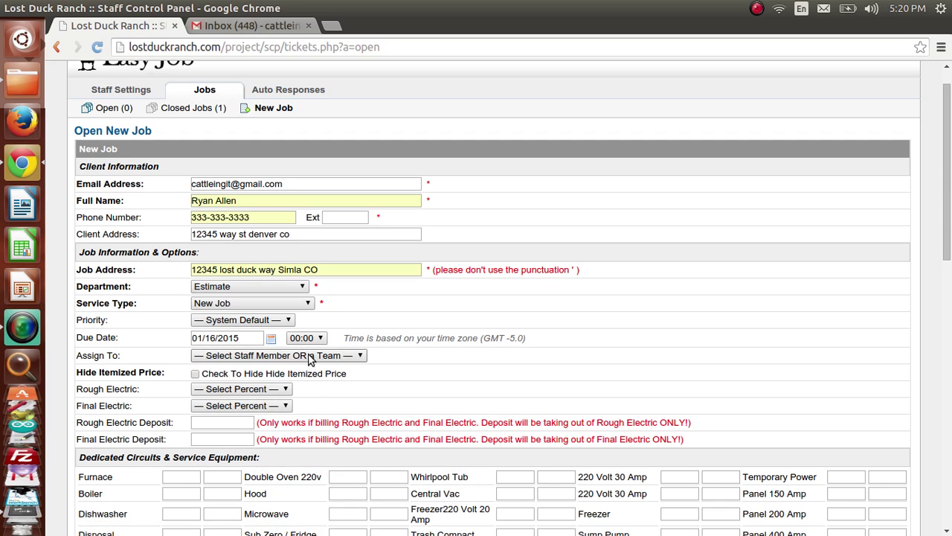
pyautogui.click(311, 357)
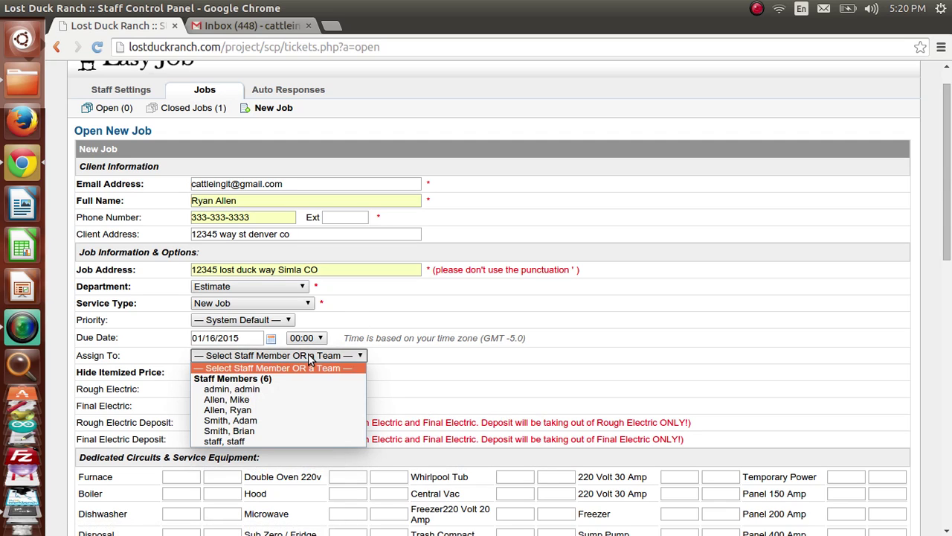
pyautogui.click(361, 301)
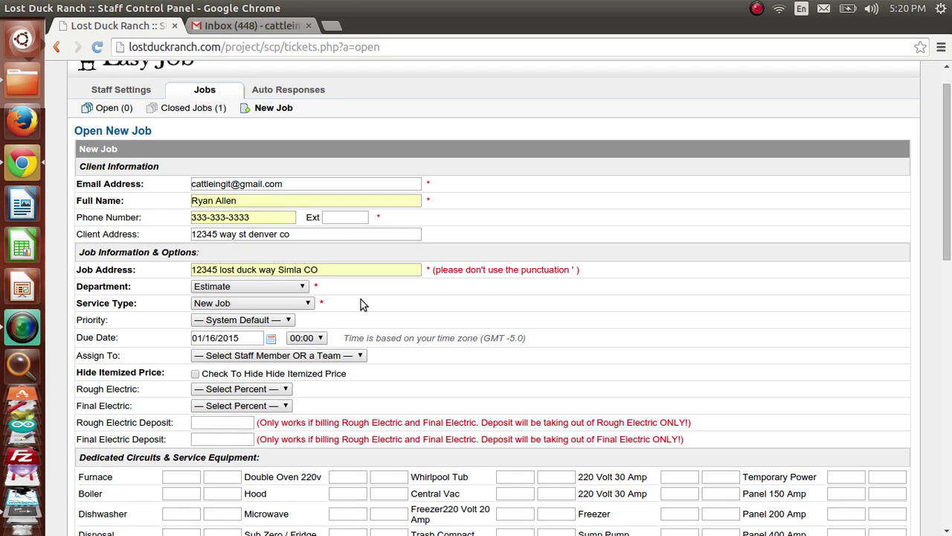
pyautogui.scroll(-1, 252, 410)
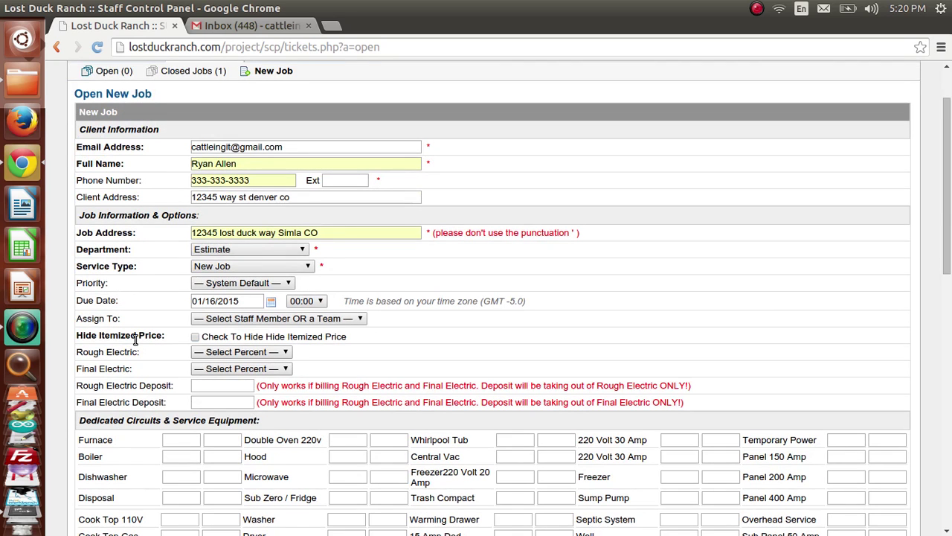
pyautogui.moveTo(136, 335); pyautogui.dragTo(111, 335)
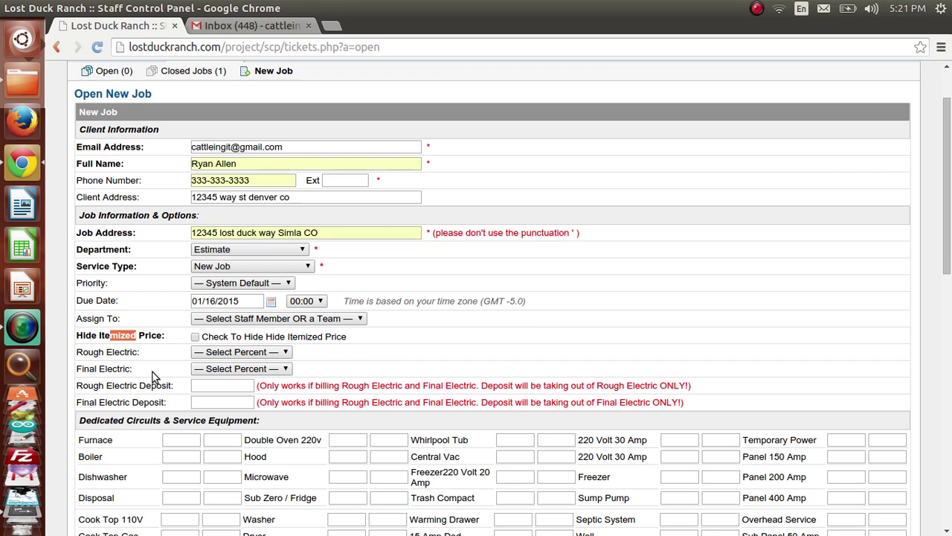
pyautogui.click(197, 339)
pyautogui.scroll(-2, 500, 400)
pyautogui.scroll(-1, 500, 401)
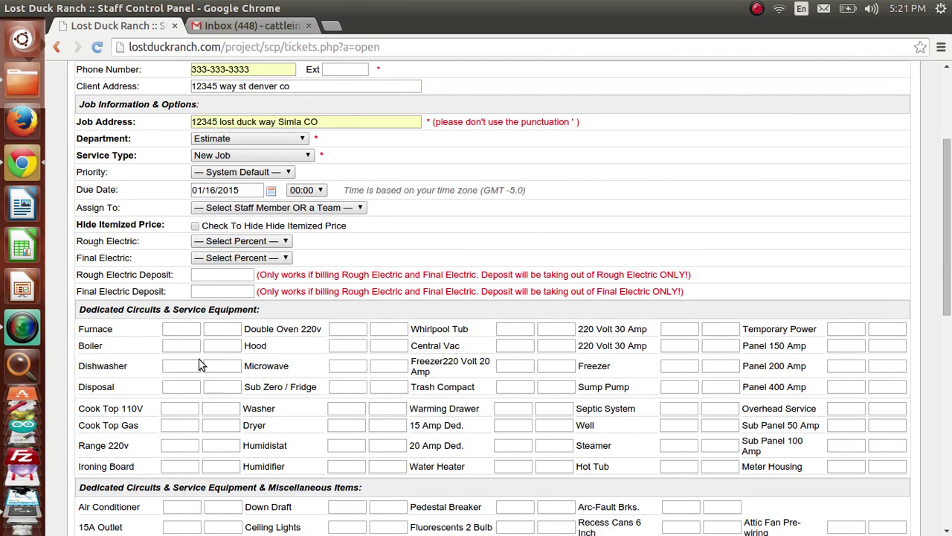
# Step: Give the Furnace line quantity 1 with the description 'Install in spare room'
pyautogui.click(186, 331)
pyautogui.write('1')
pyautogui.click(183, 343)
pyautogui.click(174, 328)
pyautogui.click(216, 328)
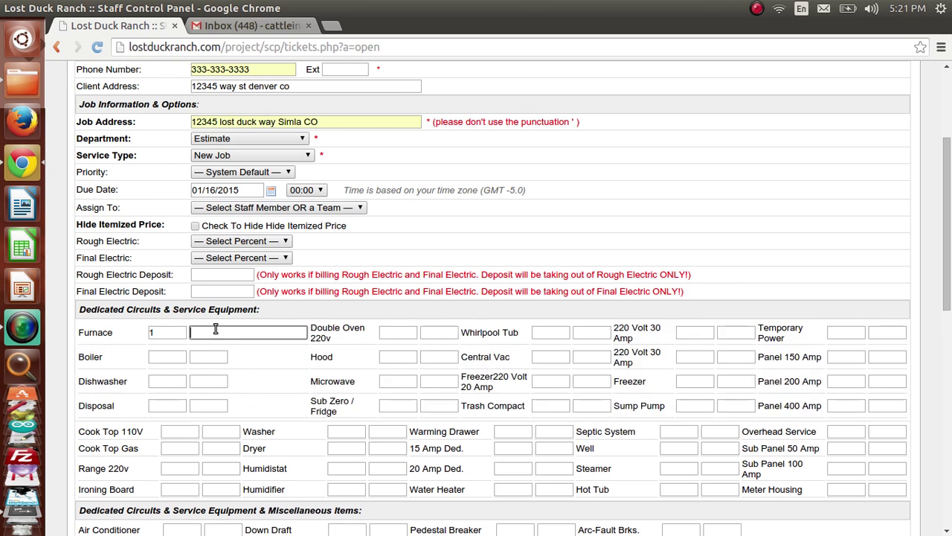
pyautogui.write('in')
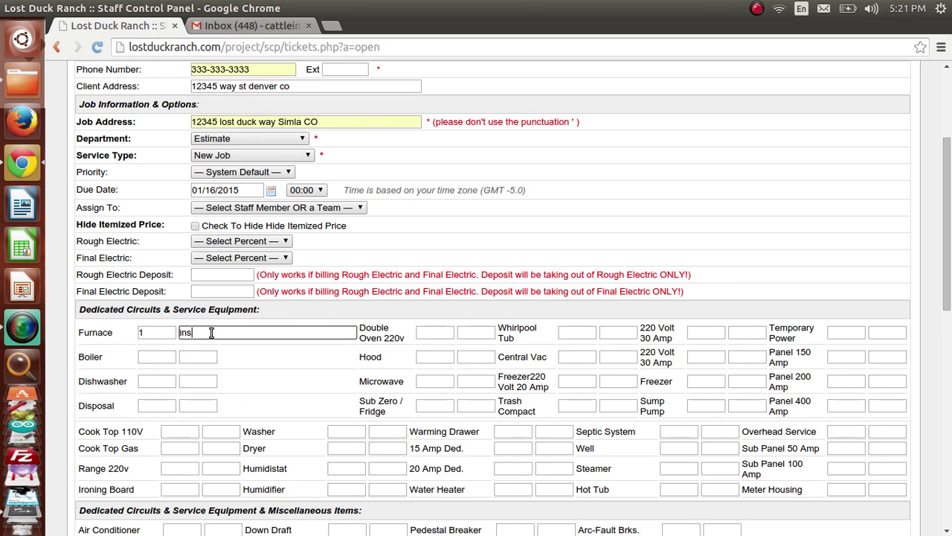
pyautogui.press('Down')
pyautogui.press('Down')
pyautogui.press('Return')
pyautogui.press('Tab')
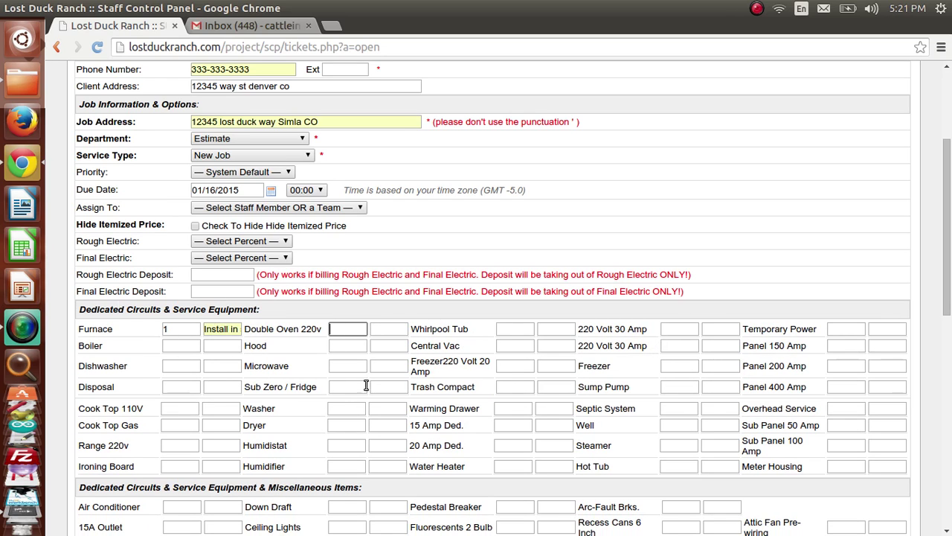
pyautogui.scroll(-3, 519, 392)
pyautogui.scroll(-2, 522, 393)
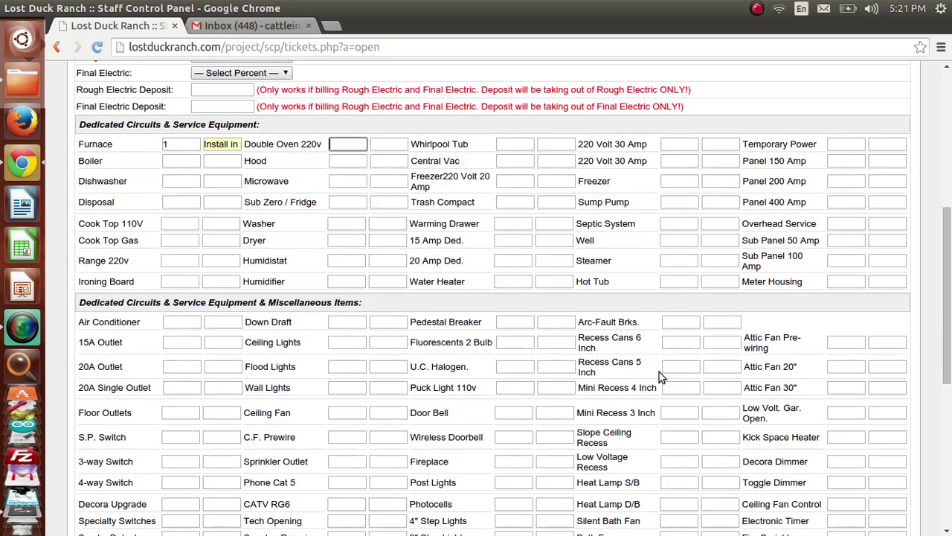
pyautogui.click(679, 342)
# Step: Enter 5 15A Outlets noted 'Install in spare room' and 1 20A Outlet
pyautogui.click(170, 343)
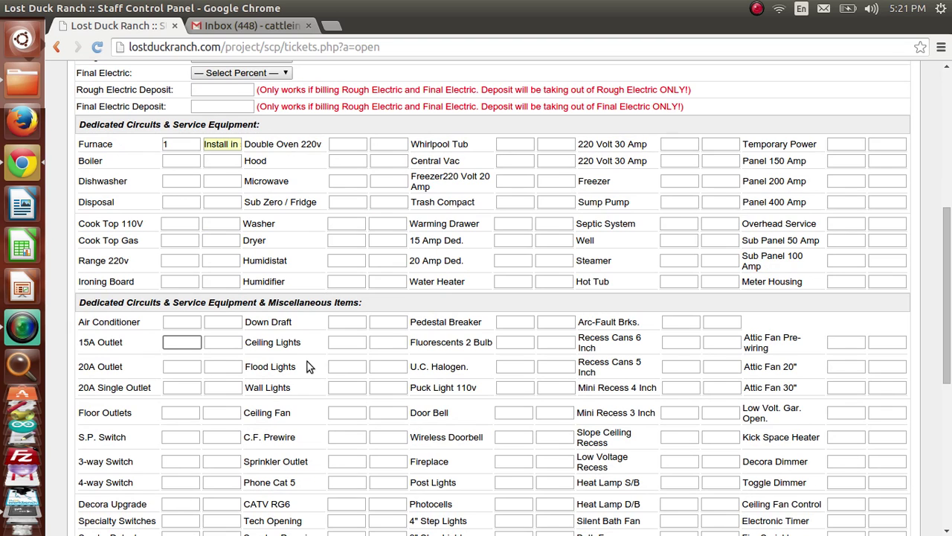
pyautogui.write('5')
pyautogui.press('Tab')
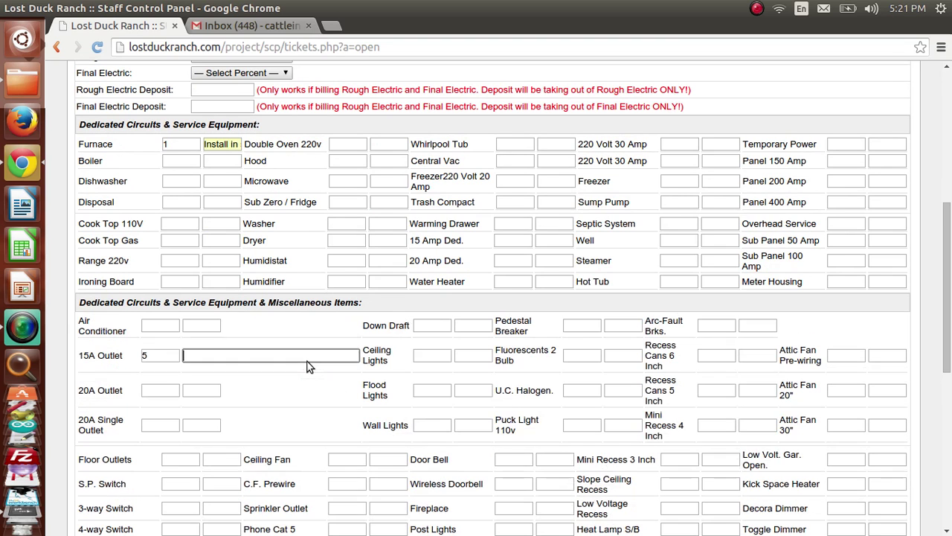
pyautogui.write('In')
pyautogui.click(315, 368)
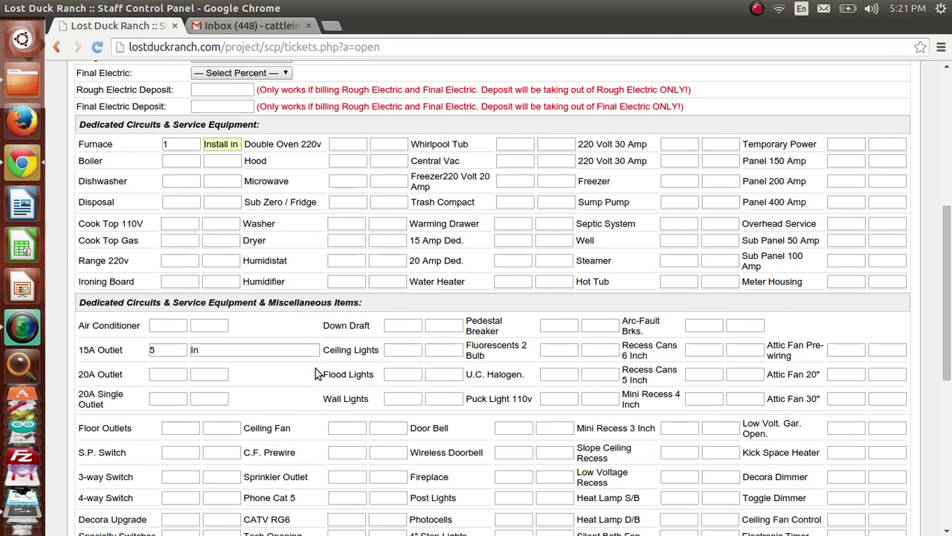
pyautogui.click(238, 342)
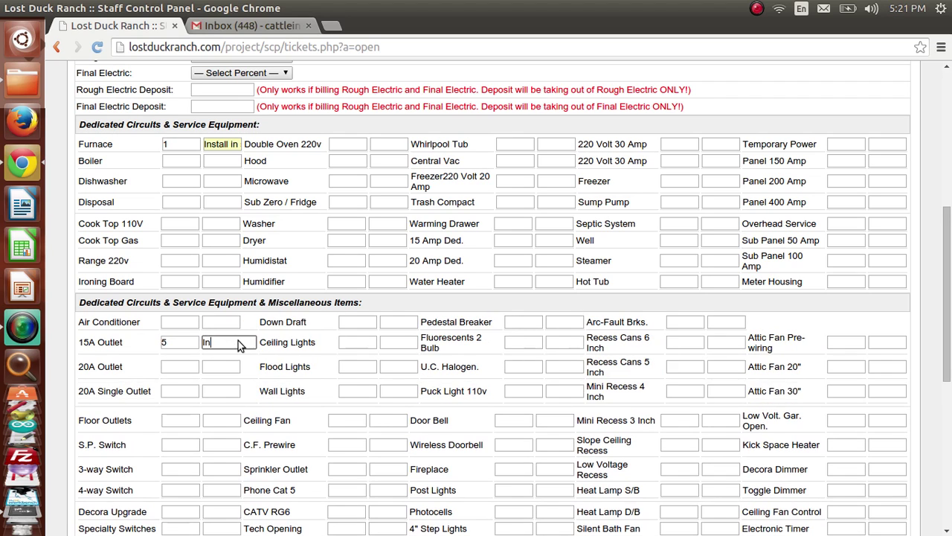
pyautogui.write('stall ')
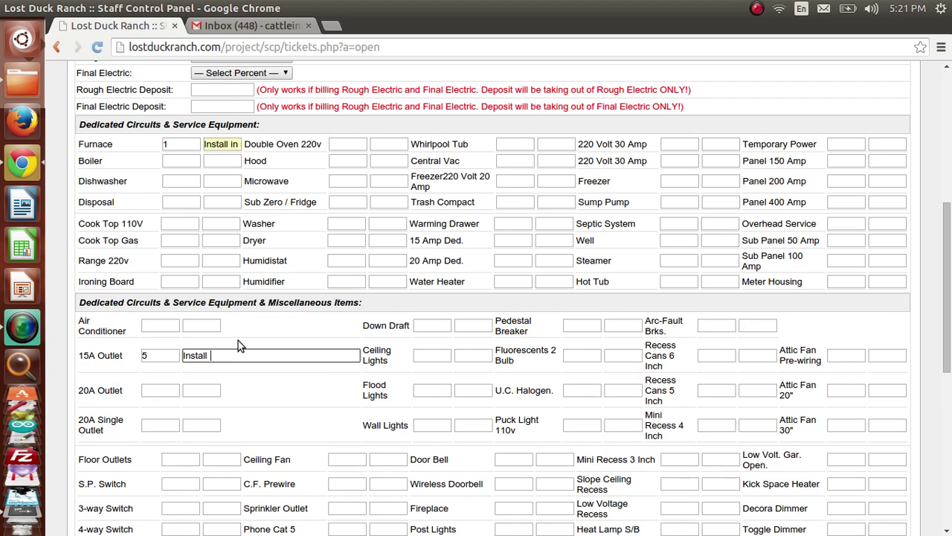
pyautogui.write('in spare room')
pyautogui.press('Tab')
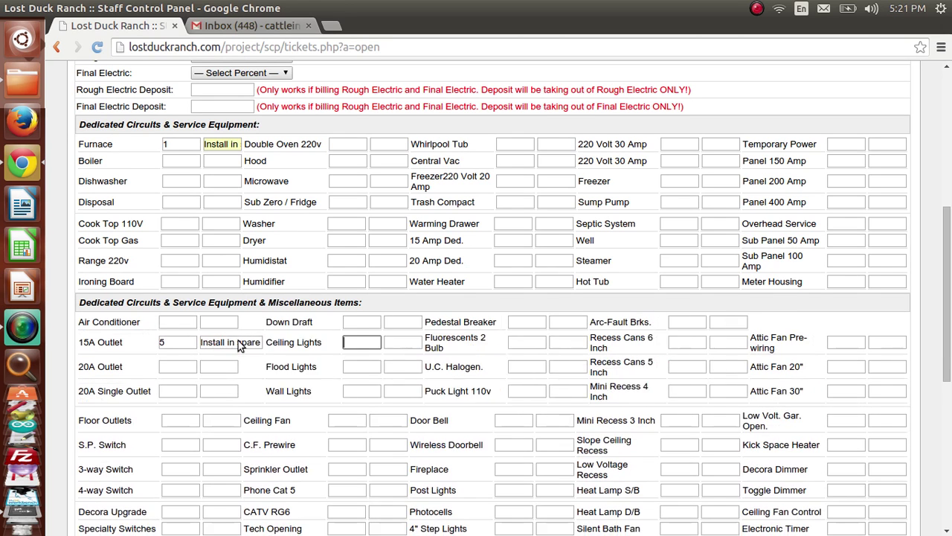
pyautogui.click(191, 365)
pyautogui.write('1')
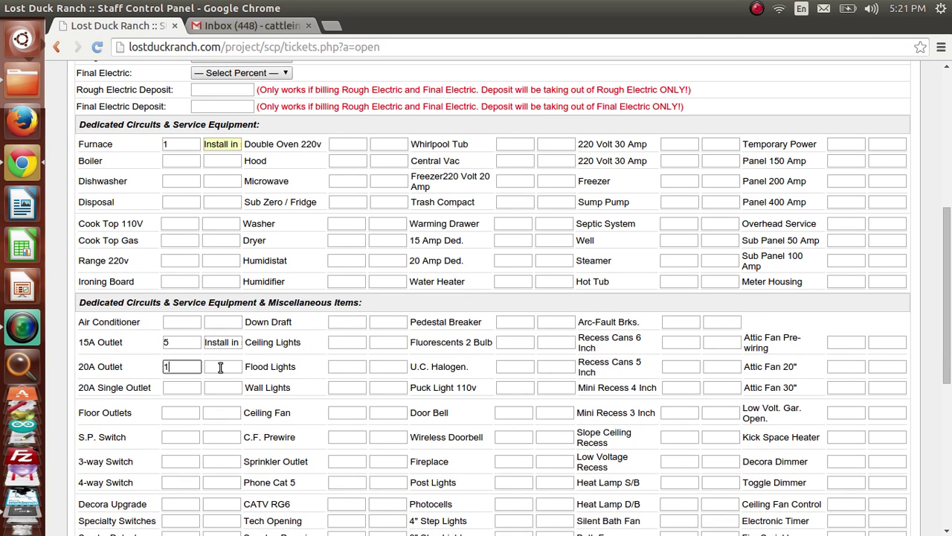
pyautogui.press('Tab')
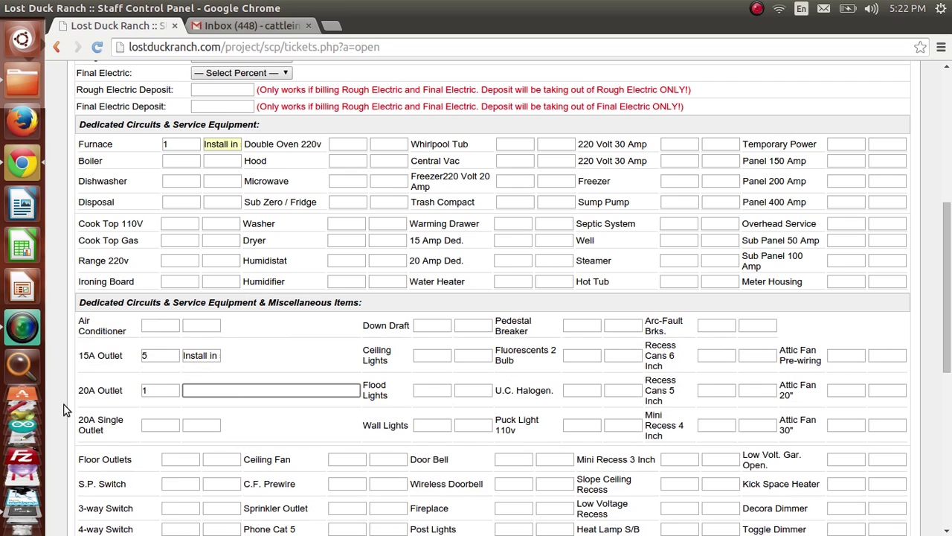
pyautogui.click(67, 399)
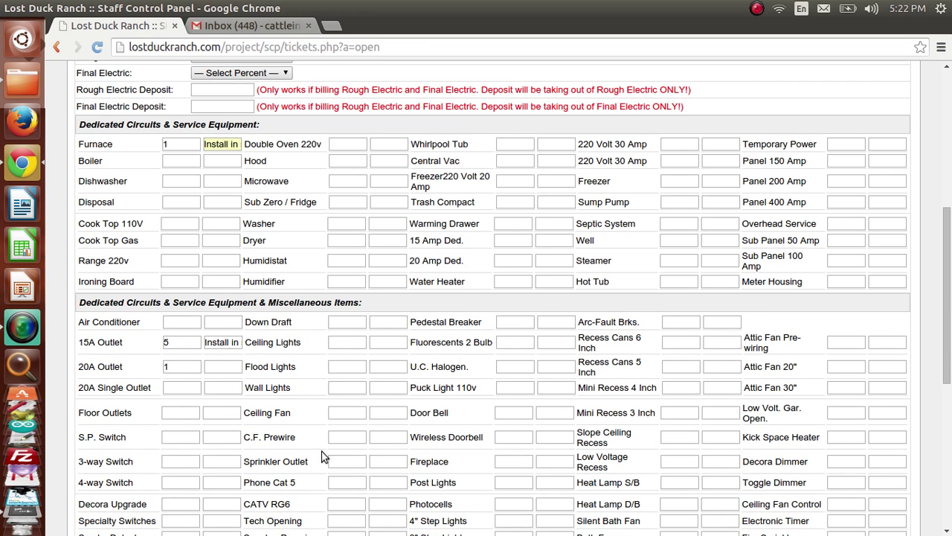
pyautogui.scroll(-7, 383, 342)
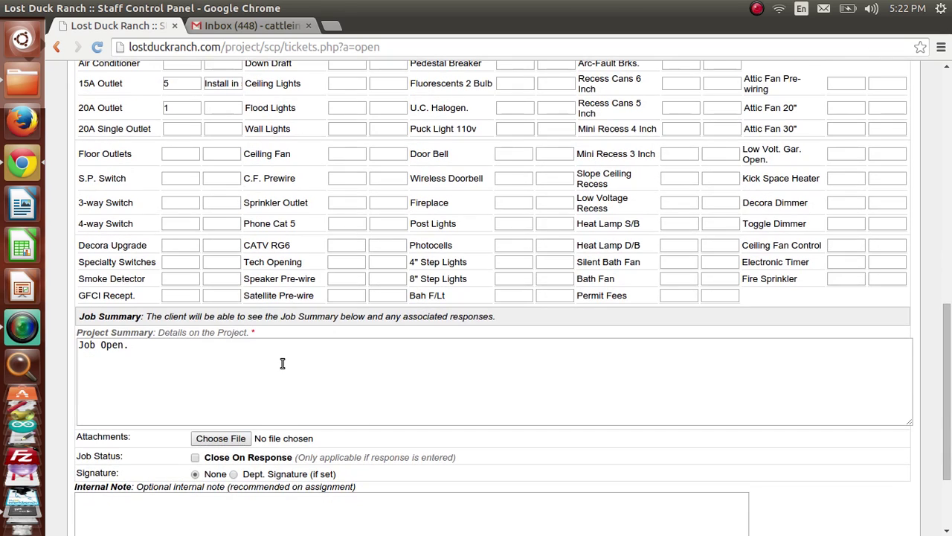
pyautogui.click(282, 363)
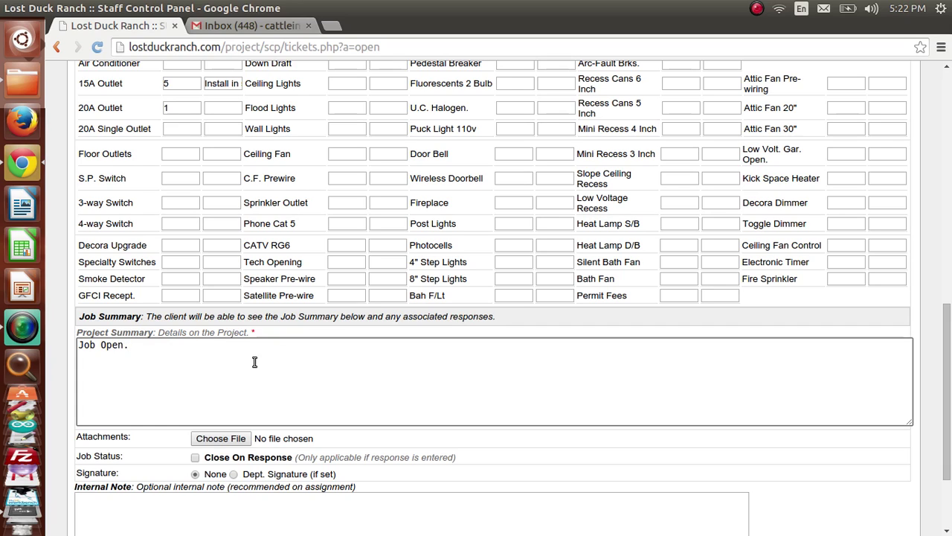
pyautogui.moveTo(152, 438); pyautogui.dragTo(76, 438)
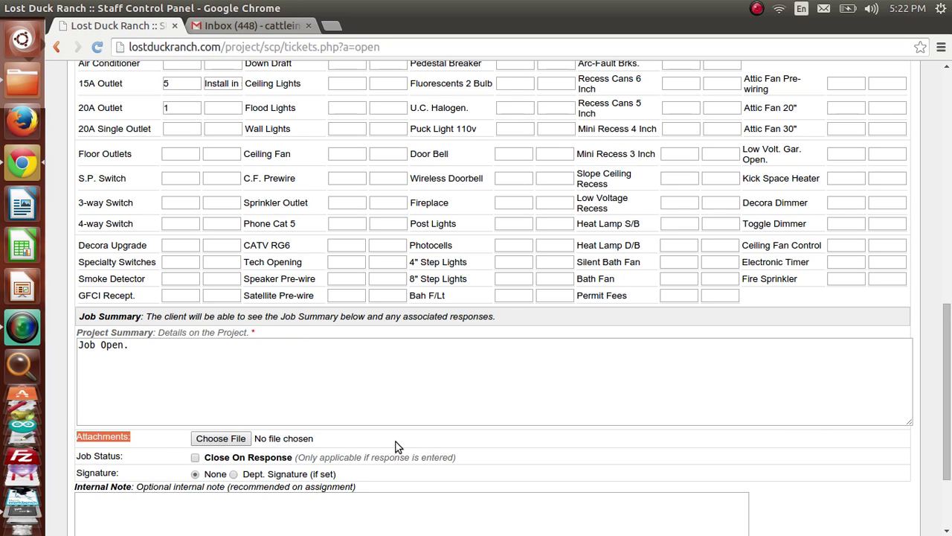
pyautogui.click(319, 443)
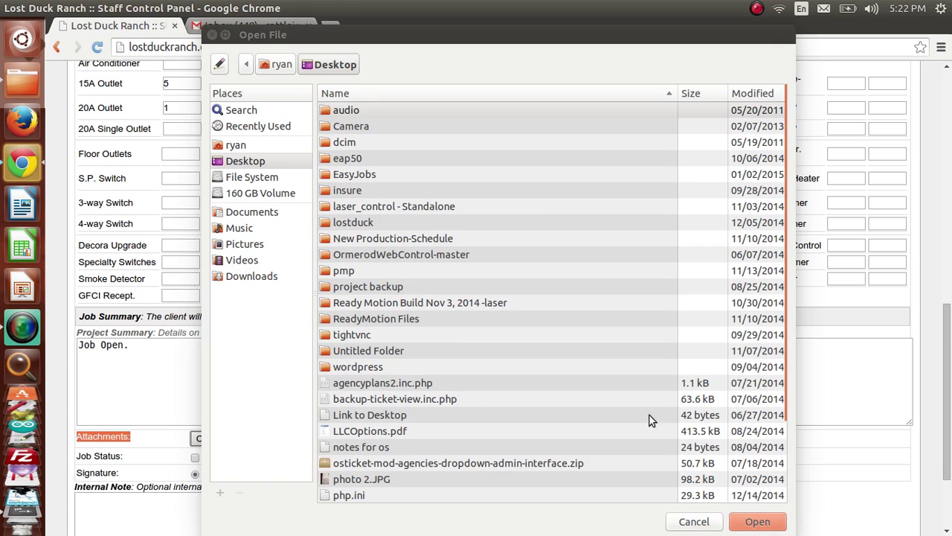
pyautogui.click(213, 36)
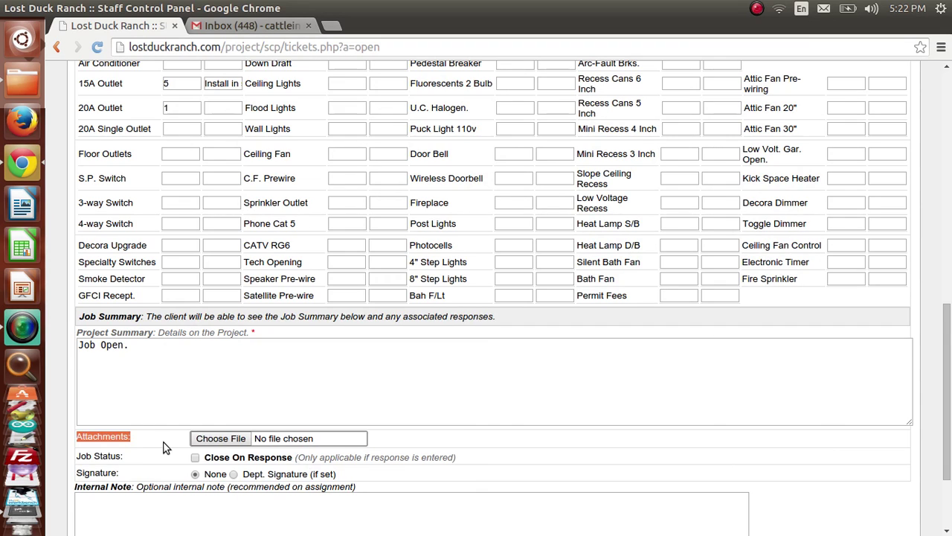
pyautogui.scroll(-1, 297, 446)
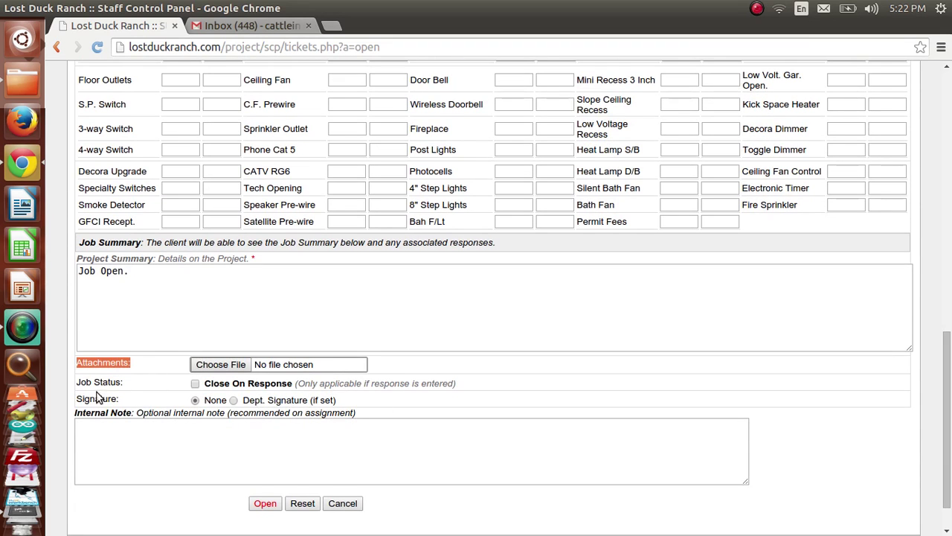
# Step: Submit the new job, creating it with a $375.00 proposal total
pyautogui.click(114, 466)
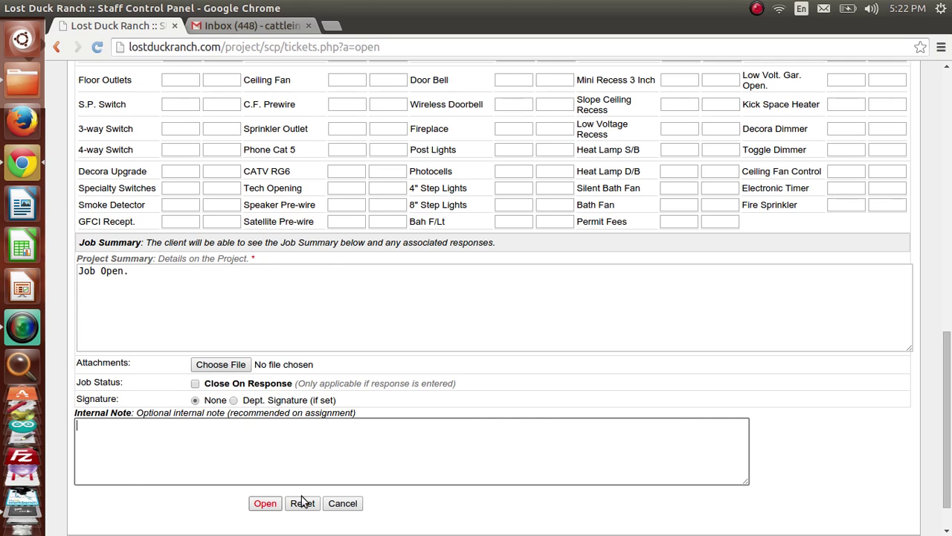
pyautogui.click(267, 504)
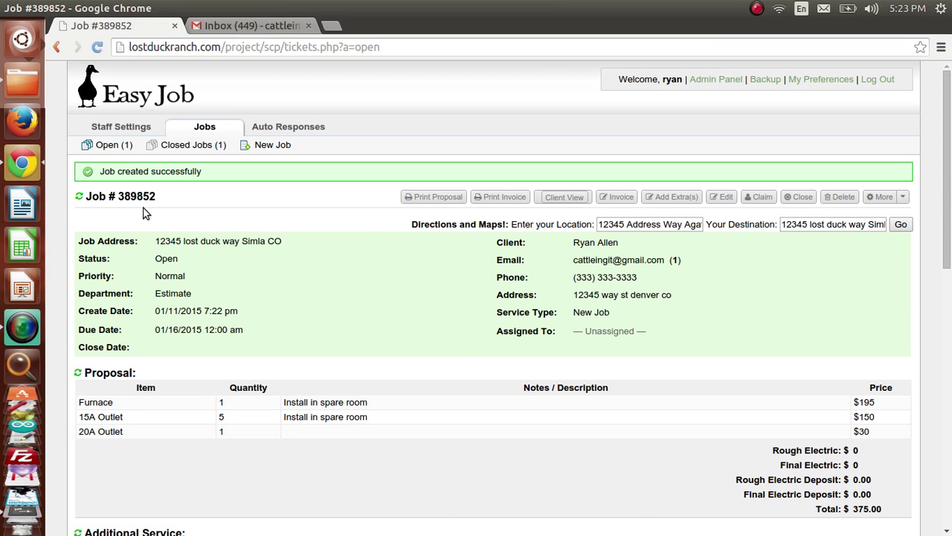
# Step: Return to Open Jobs, showing the new Estimate job due 01/16/2015
pyautogui.scroll(-5, 550, 426)
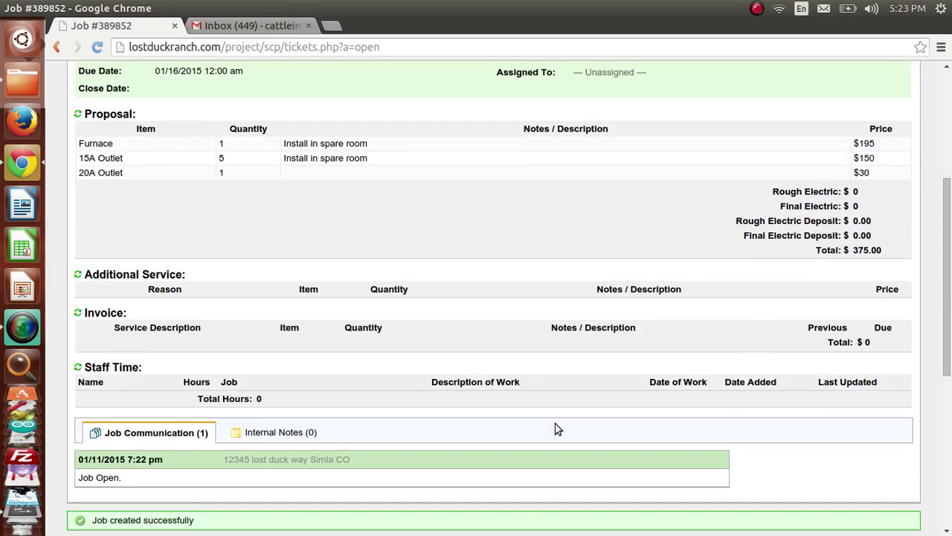
pyautogui.scroll(5, 556, 428)
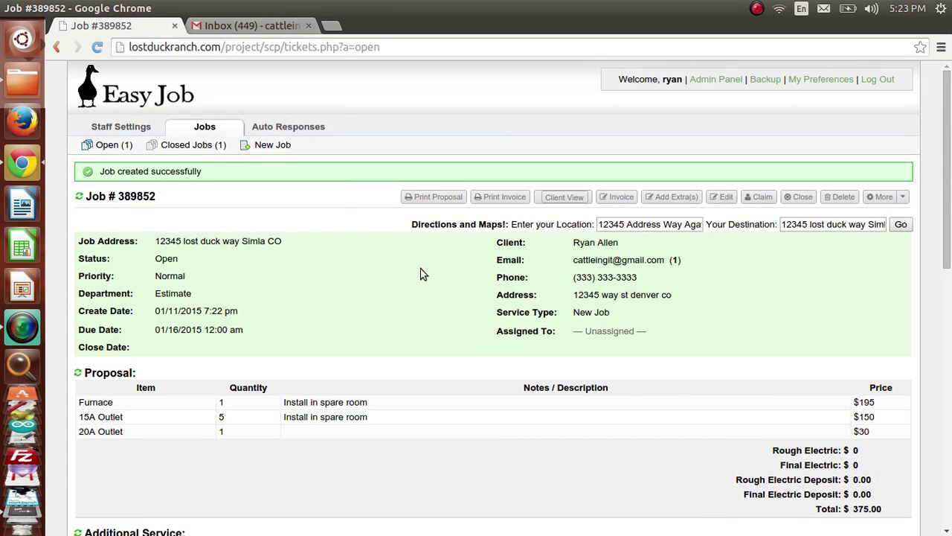
pyautogui.click(199, 131)
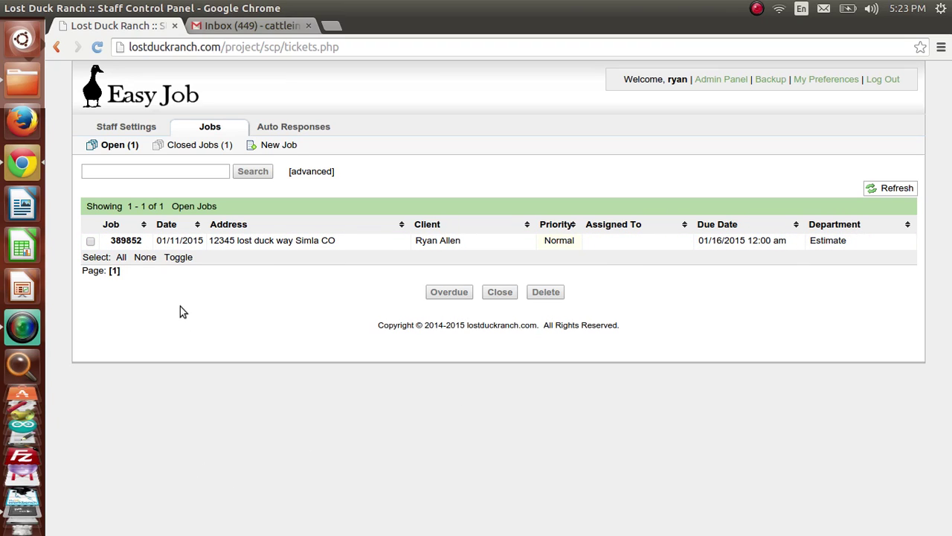
# Step: Open the job's details and highlight the electric charges, proposal total and Additional Service heading
pyautogui.click(130, 244)
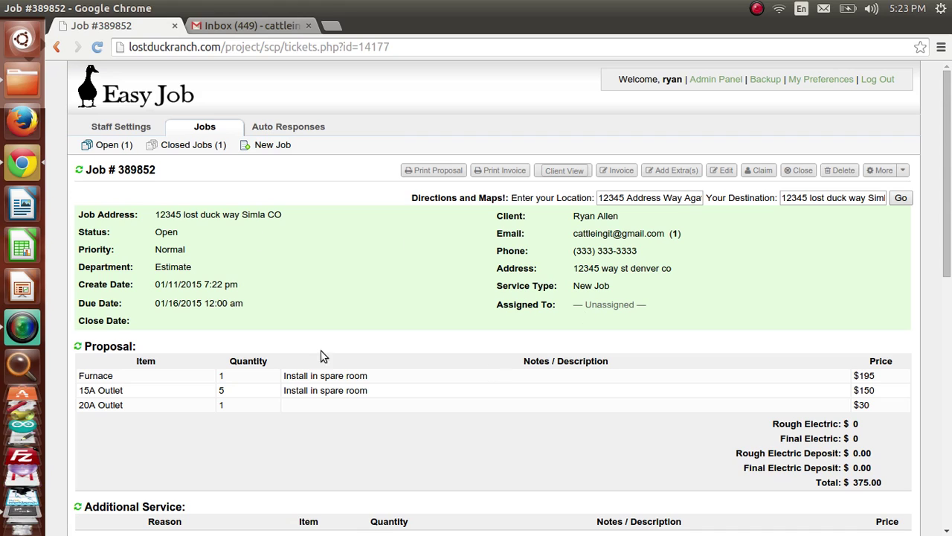
pyautogui.scroll(-3, 487, 270)
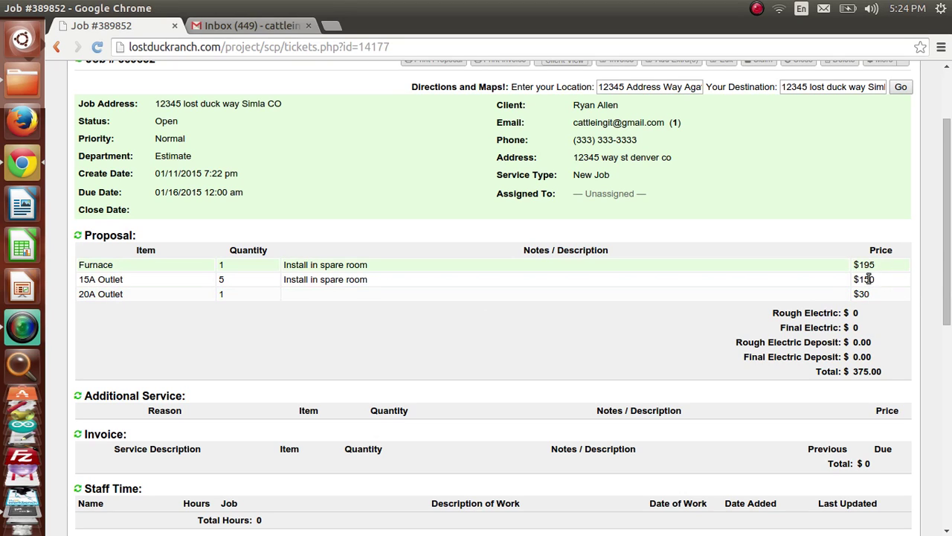
pyautogui.moveTo(818, 313); pyautogui.dragTo(812, 340)
pyautogui.moveTo(813, 342); pyautogui.dragTo(861, 372)
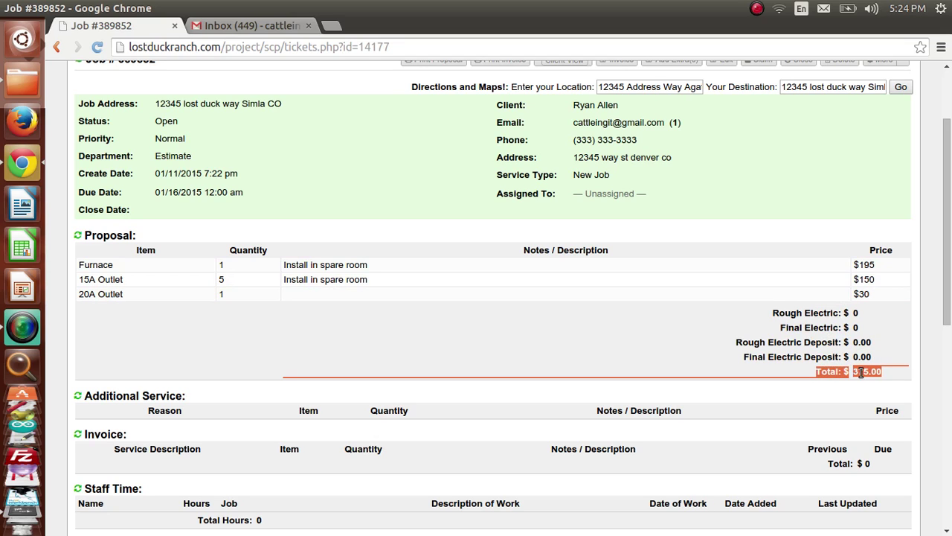
pyautogui.click(220, 404)
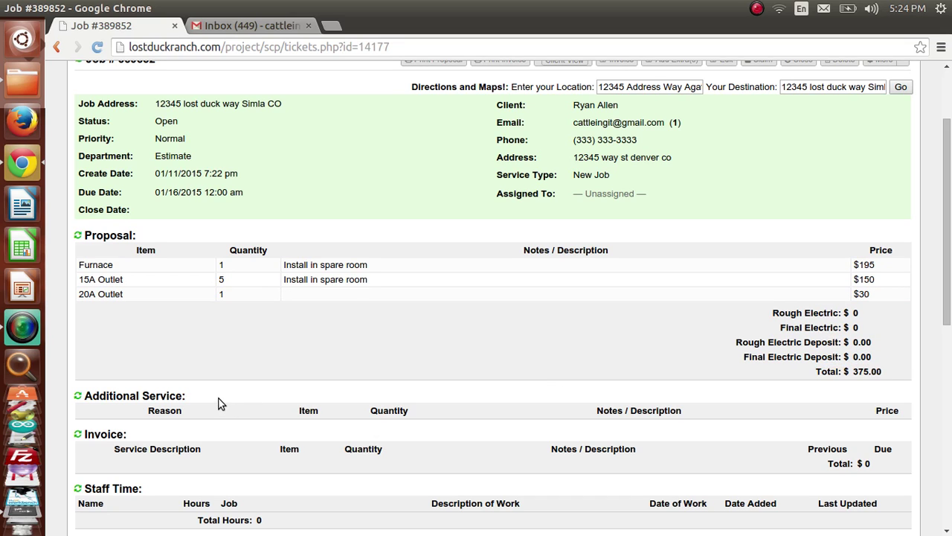
pyautogui.moveTo(206, 403); pyautogui.dragTo(89, 399)
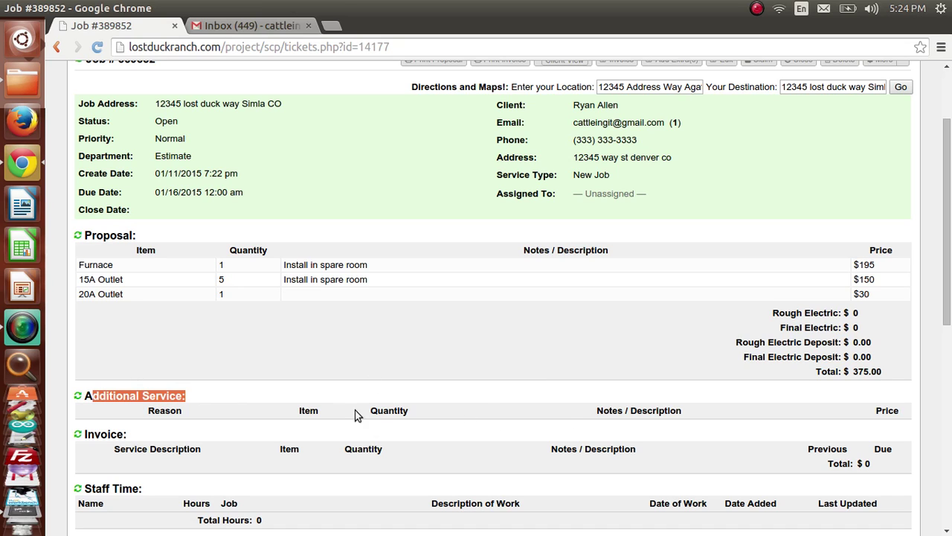
# Step: Review the invoice section with its $0 total and the communication log below
pyautogui.scroll(-2, 466, 424)
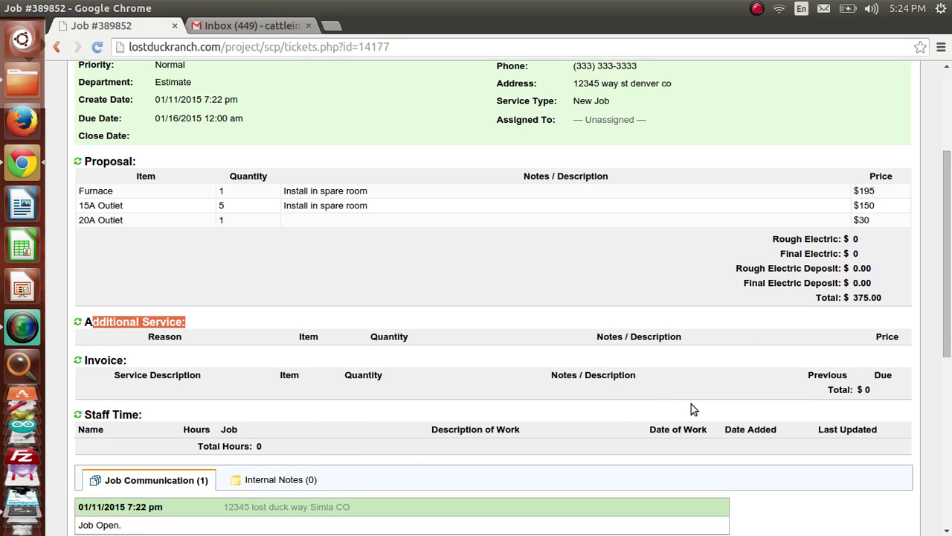
pyautogui.moveTo(869, 389); pyautogui.dragTo(805, 390)
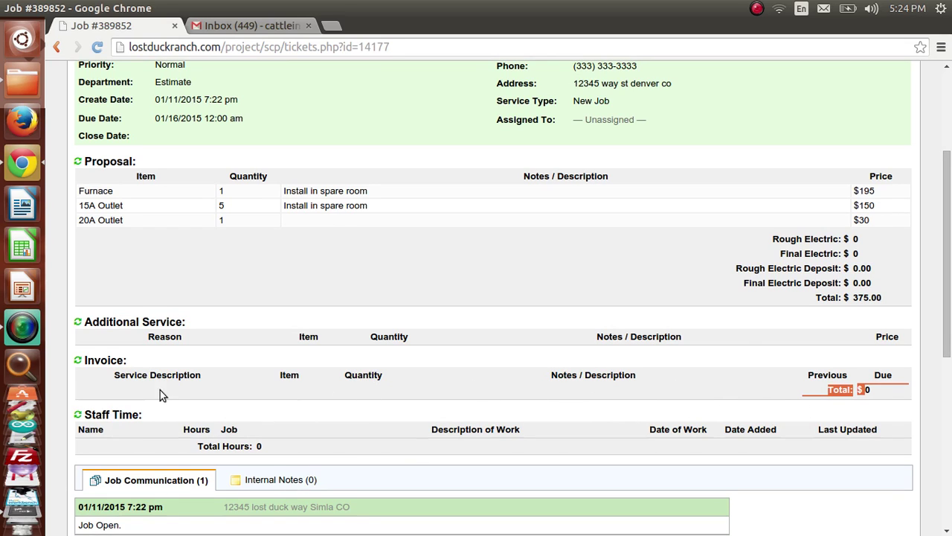
pyautogui.scroll(-2, 151, 411)
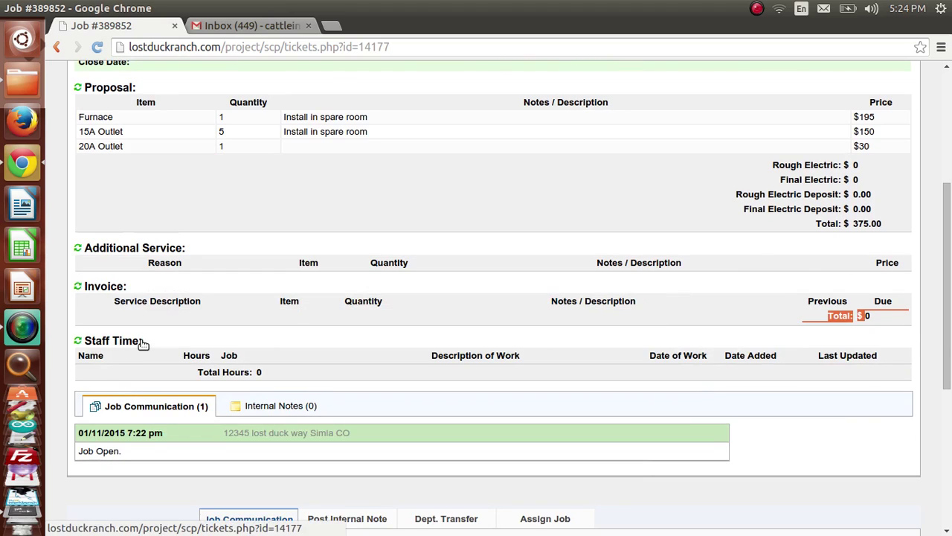
pyautogui.moveTo(145, 341); pyautogui.dragTo(110, 342)
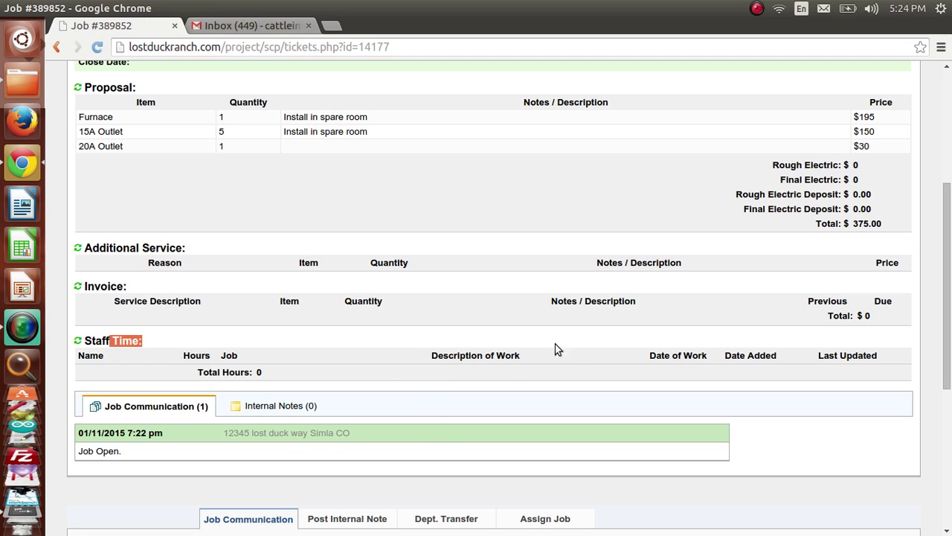
pyautogui.scroll(-2, 391, 385)
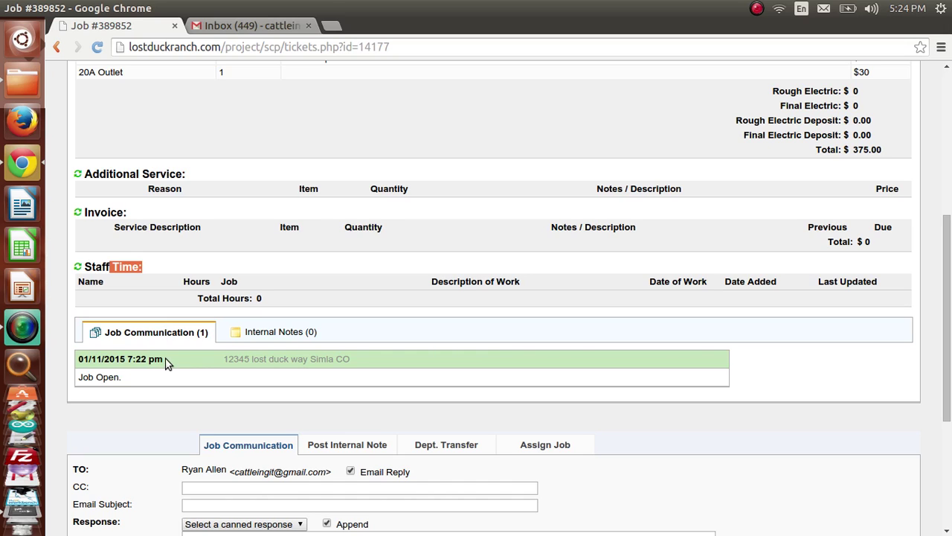
pyautogui.click(302, 334)
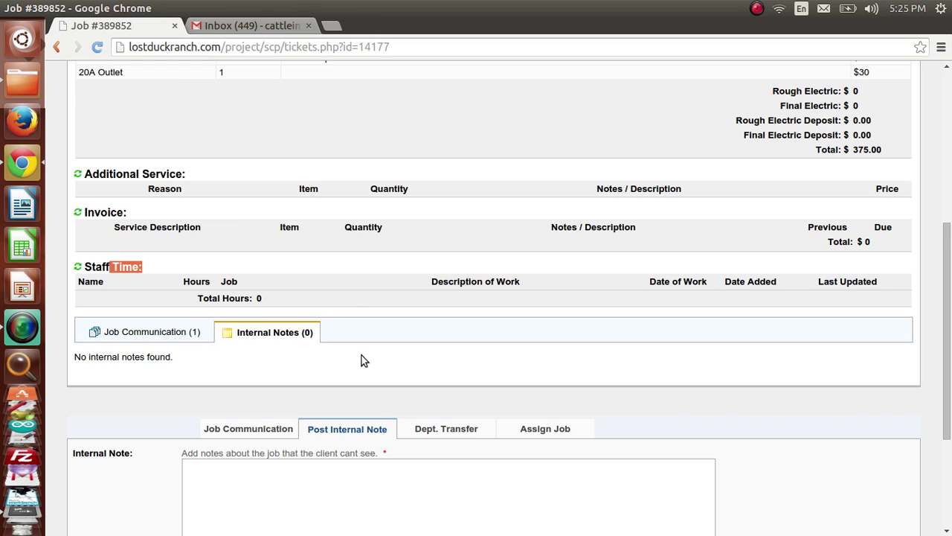
pyautogui.scroll(-4, 360, 356)
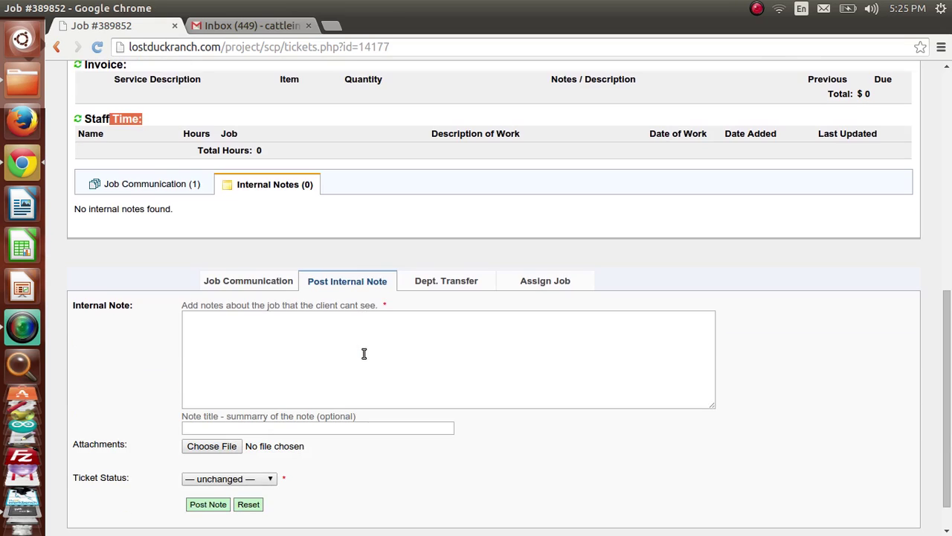
pyautogui.click(254, 283)
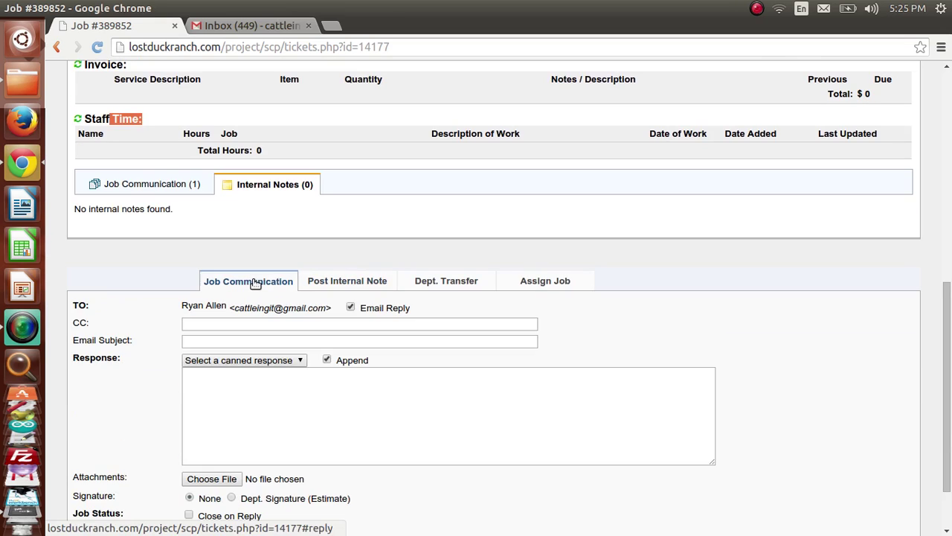
pyautogui.click(232, 344)
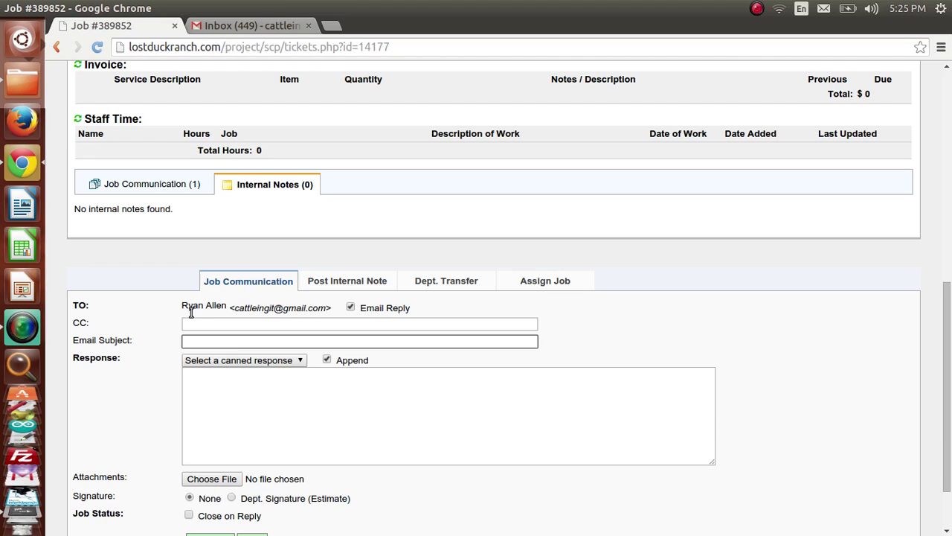
pyautogui.click(165, 184)
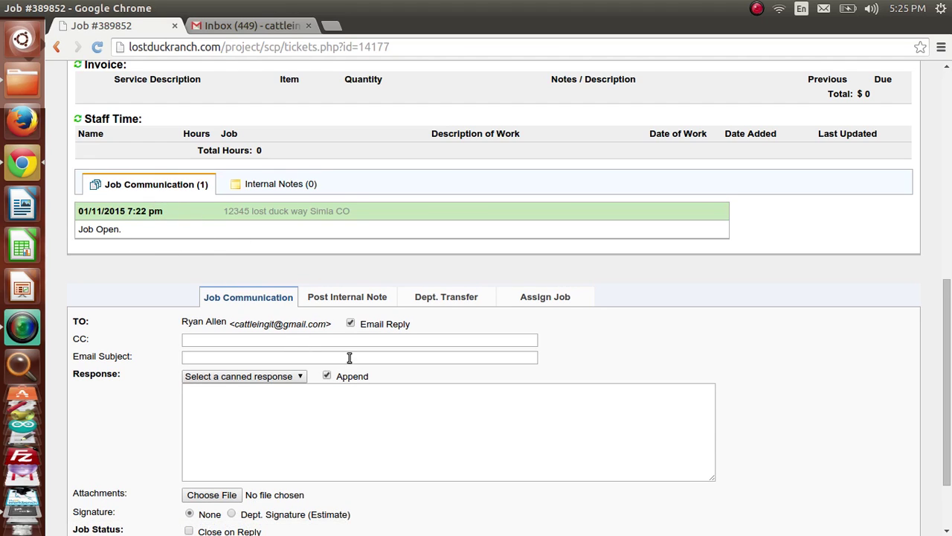
pyautogui.click(363, 298)
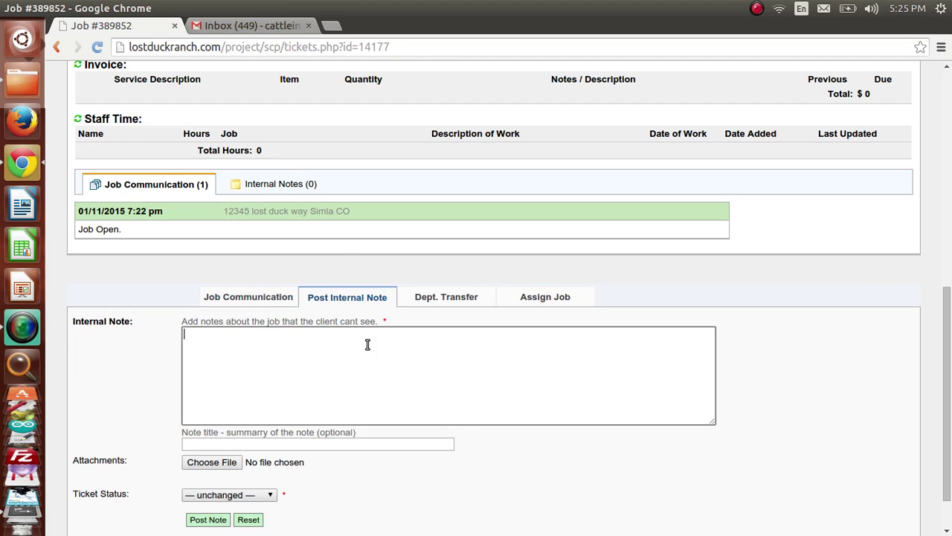
pyautogui.click(456, 299)
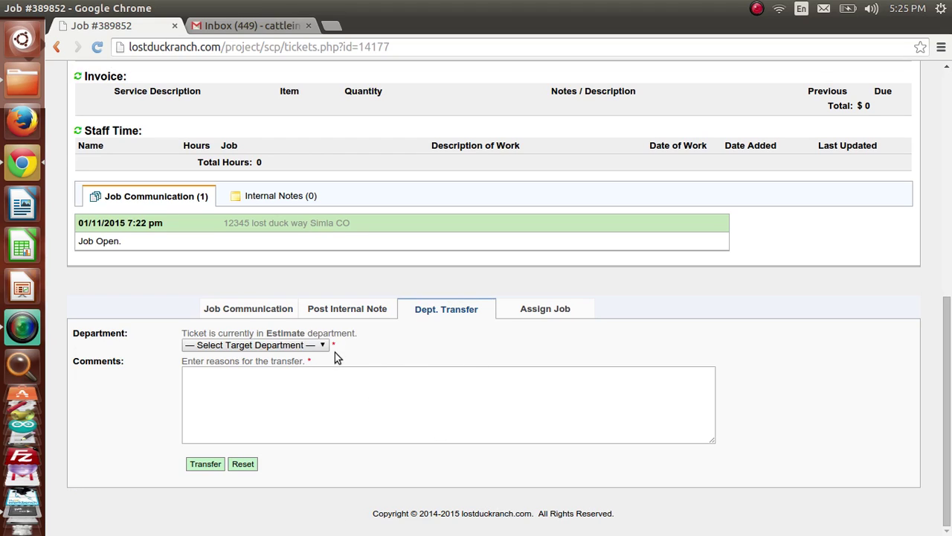
pyautogui.click(563, 313)
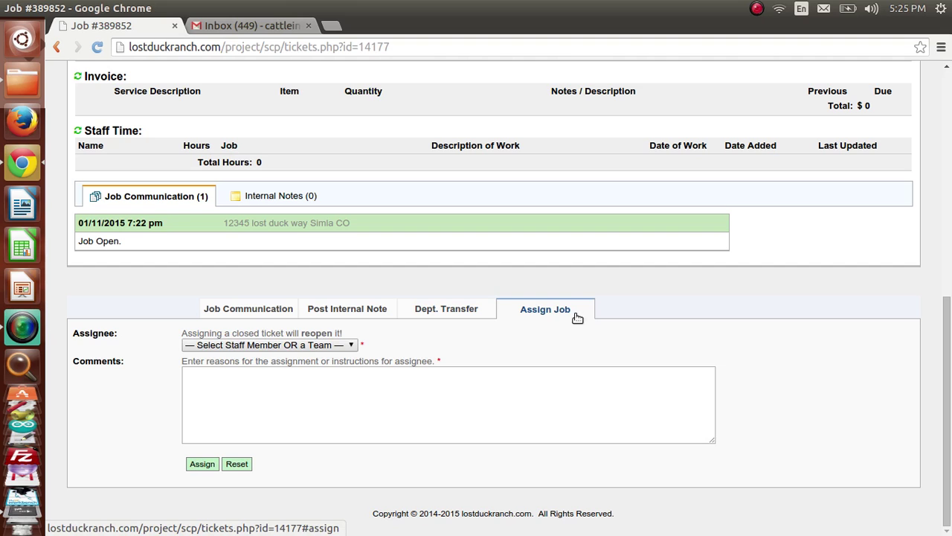
pyautogui.scroll(10, 949, 450)
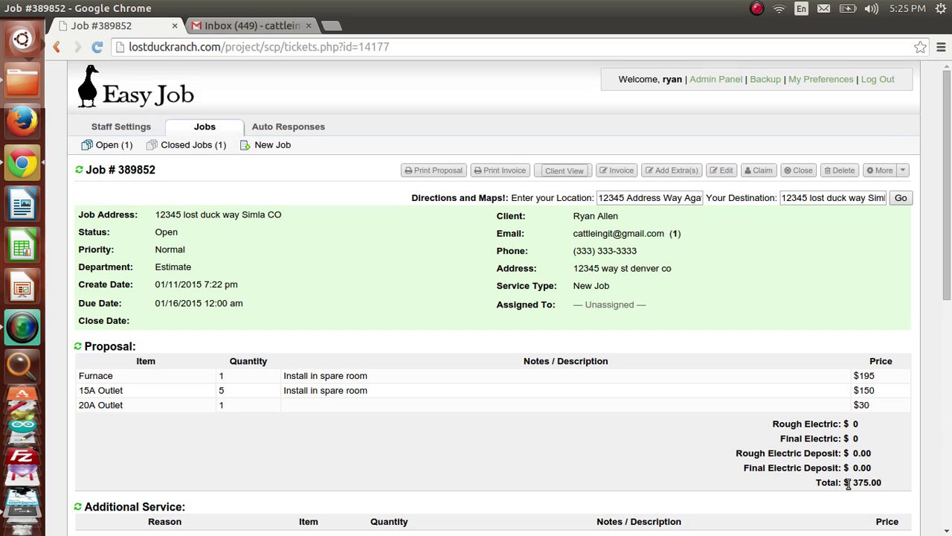
pyautogui.moveTo(858, 482); pyautogui.dragTo(853, 482)
# Step: Open the job for editing and scroll to the Change Item Prices list
pyautogui.click(726, 173)
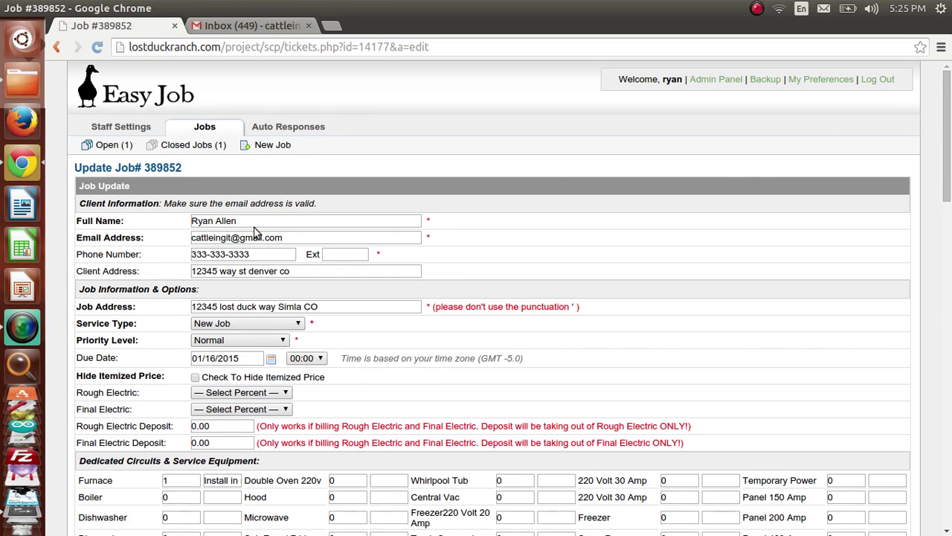
pyautogui.moveTo(948, 145); pyautogui.dragTo(949, 372)
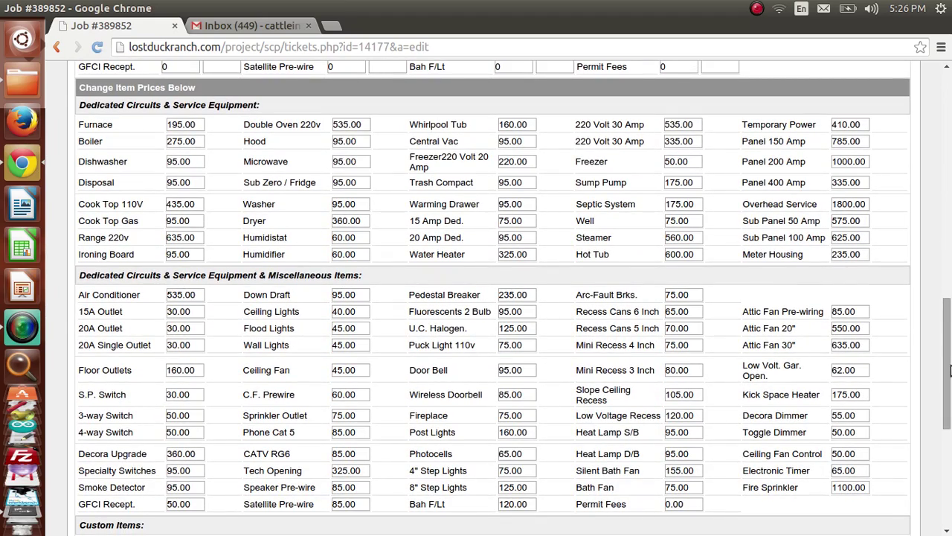
pyautogui.moveTo(949, 370); pyautogui.dragTo(950, 200)
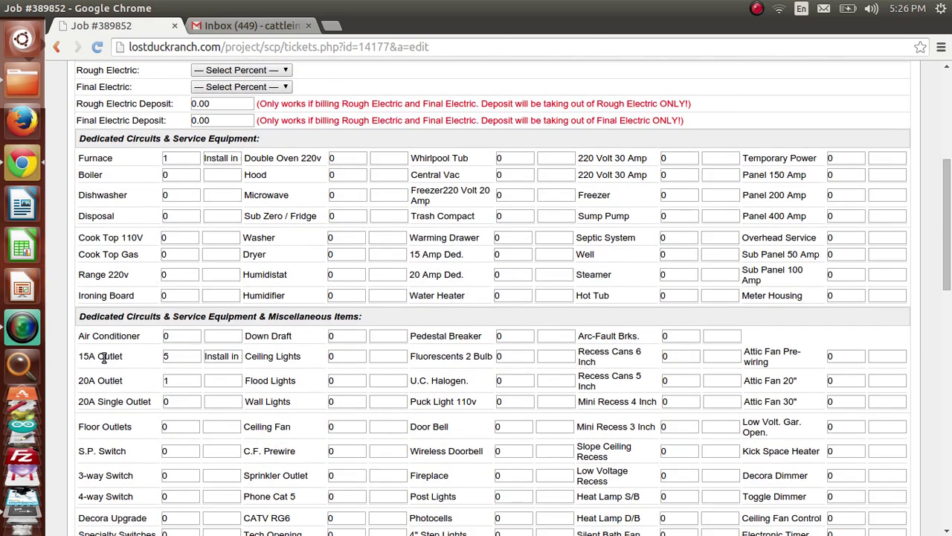
pyautogui.moveTo(105, 356); pyautogui.dragTo(122, 357)
pyautogui.moveTo(948, 293); pyautogui.dragTo(947, 424)
# Step: Change the 15A Outlet price to 10 and move down to Custom Items
pyautogui.moveTo(199, 348); pyautogui.dragTo(153, 350)
pyautogui.write('10')
pyautogui.press('Tab')
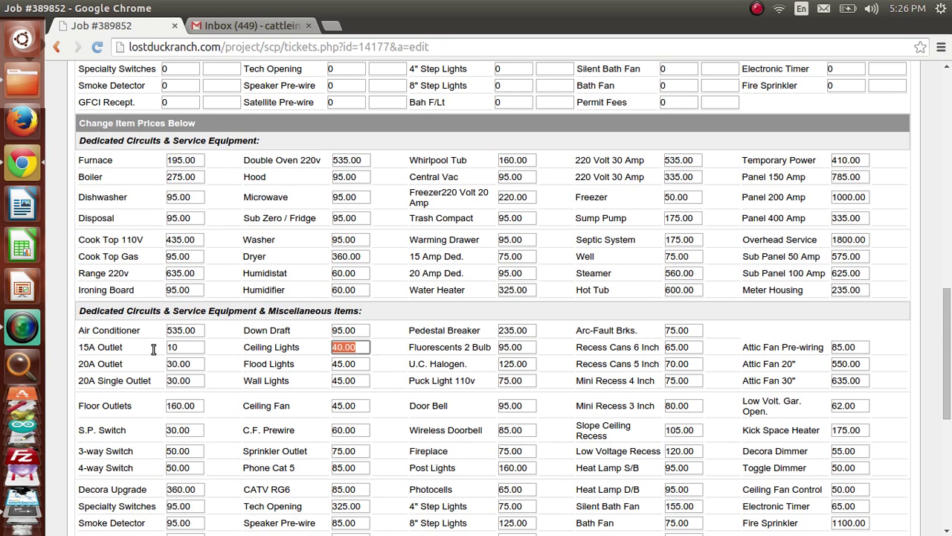
pyautogui.moveTo(949, 324); pyautogui.dragTo(945, 369)
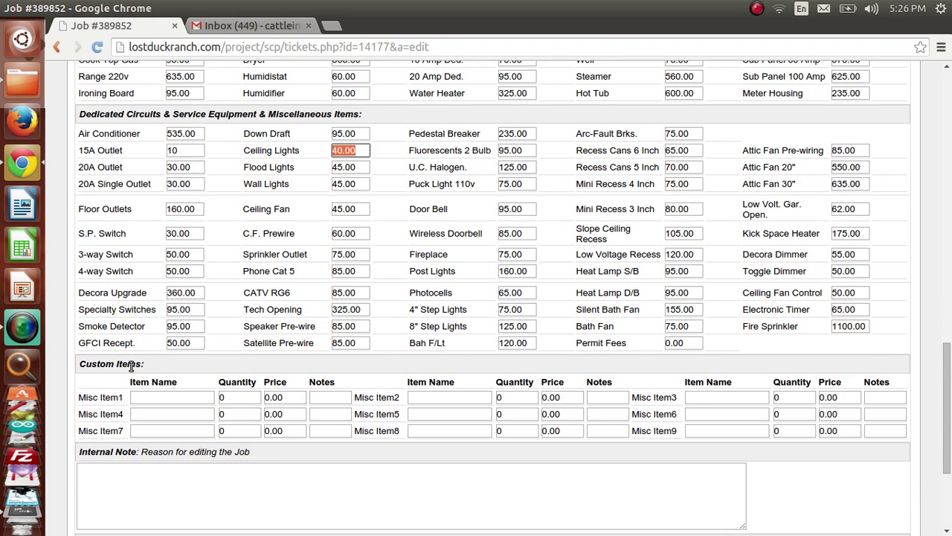
pyautogui.moveTo(147, 367); pyautogui.dragTo(90, 365)
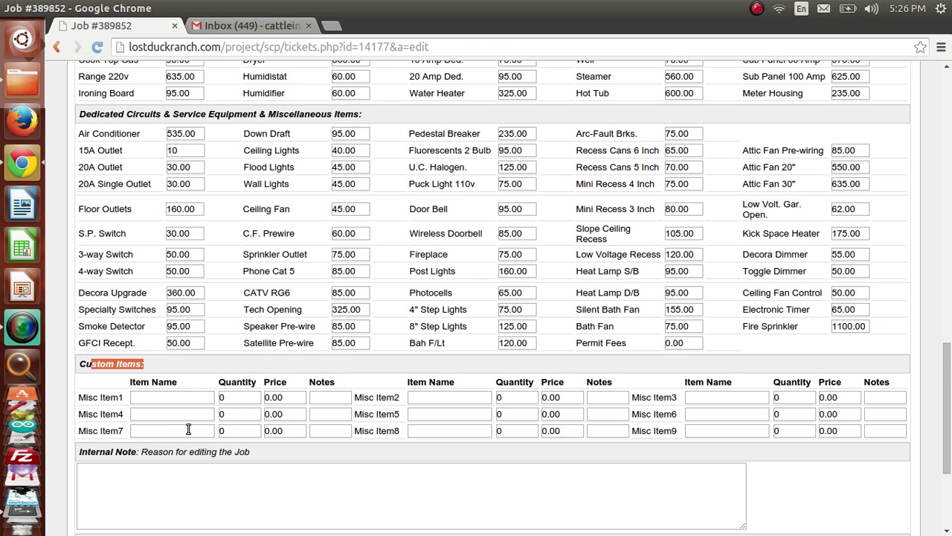
# Step: Add custom item 'In floor heating', quantity 1, price 1000, noted 'Instal in spare room'
pyautogui.click(139, 397)
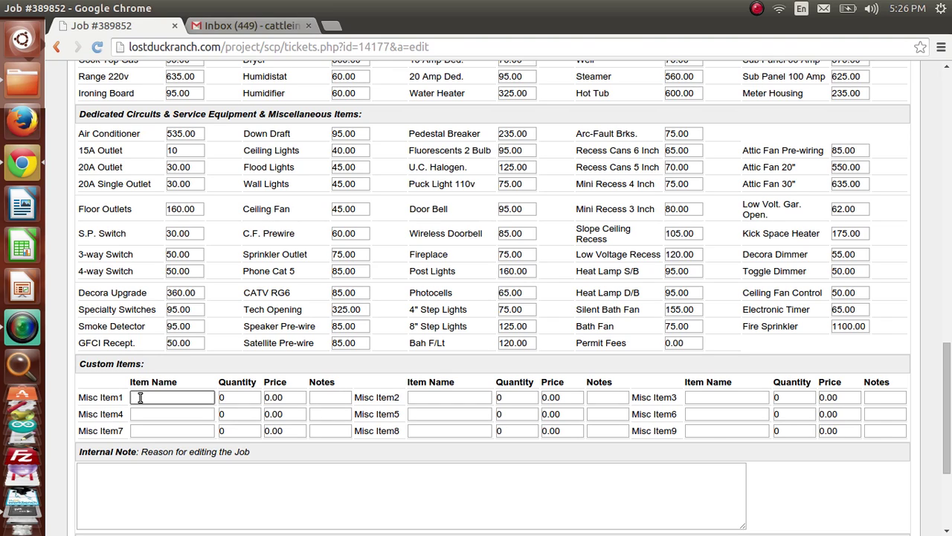
pyautogui.click(140, 398)
pyautogui.click(178, 381)
pyautogui.click(177, 398)
pyautogui.write('Istom Item n')
pyautogui.press('BackSpace')
pyautogui.press('BackSpace')
pyautogui.press('BackSpace')
pyautogui.press('BackSpace')
pyautogui.press('BackSpace')
pyautogui.press('BackSpace')
pyautogui.press('BackSpace')
pyautogui.press('BackSpace')
pyautogui.press('BackSpace')
pyautogui.press('BackSpace')
pyautogui.press('BackSpace')
pyautogui.press('BackSpace')
pyautogui.press('BackSpace')
pyautogui.write('In floor heating')
pyautogui.press('Tab')
pyautogui.write('1')
pyautogui.press('Tab')
pyautogui.write('1')
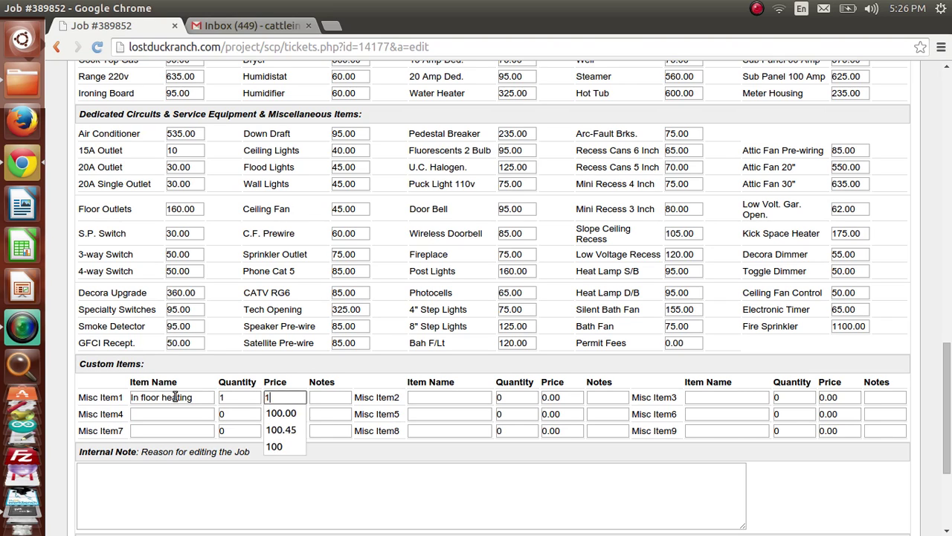
pyautogui.write('000')
pyautogui.press('Tab')
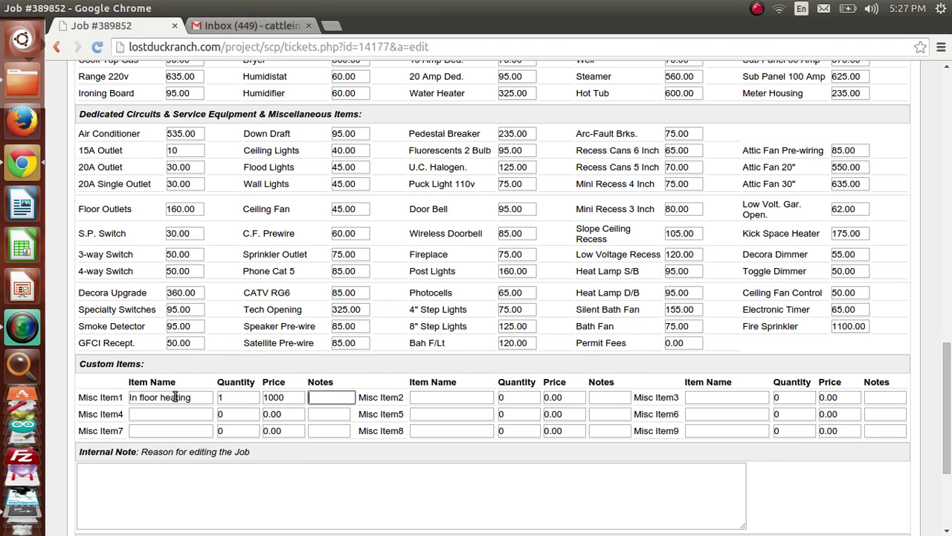
pyautogui.write('Instal i')
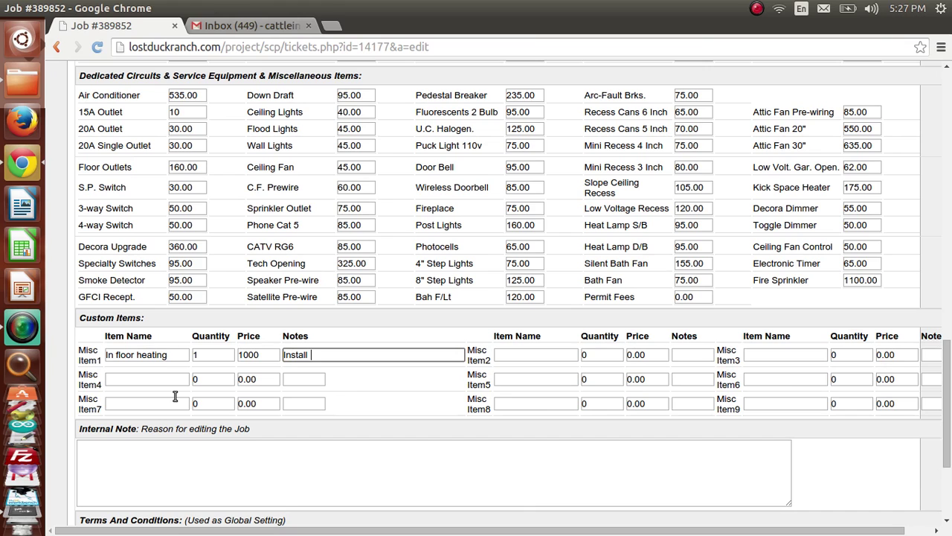
pyautogui.write('n spare room')
pyautogui.press('Tab')
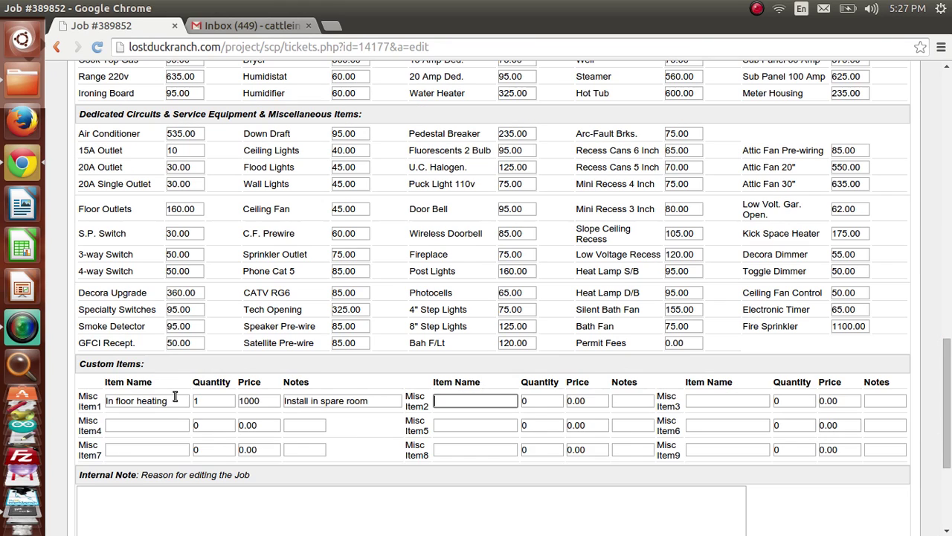
# Step: Move down past the internal note and terms boxes to reach the Save button
pyautogui.click(393, 489)
pyautogui.scroll(-3, 393, 488)
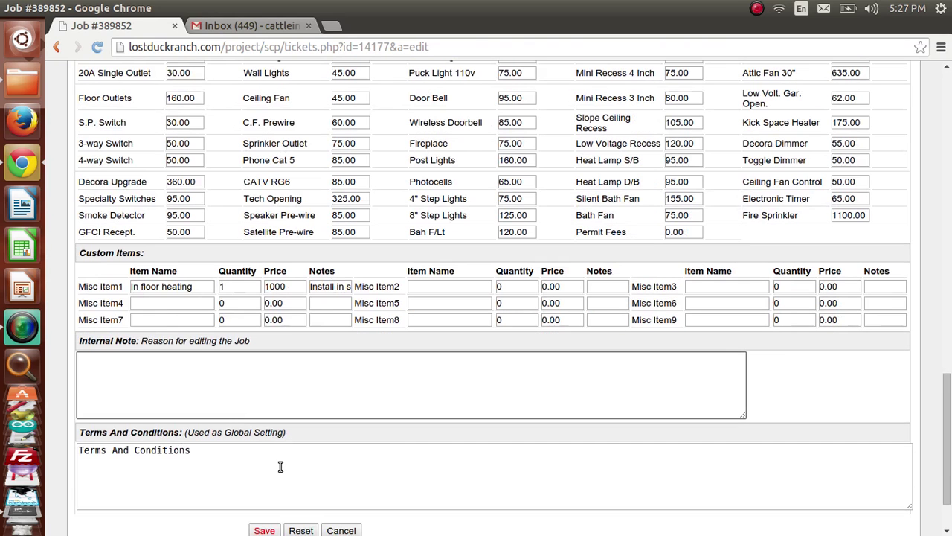
pyautogui.click(206, 451)
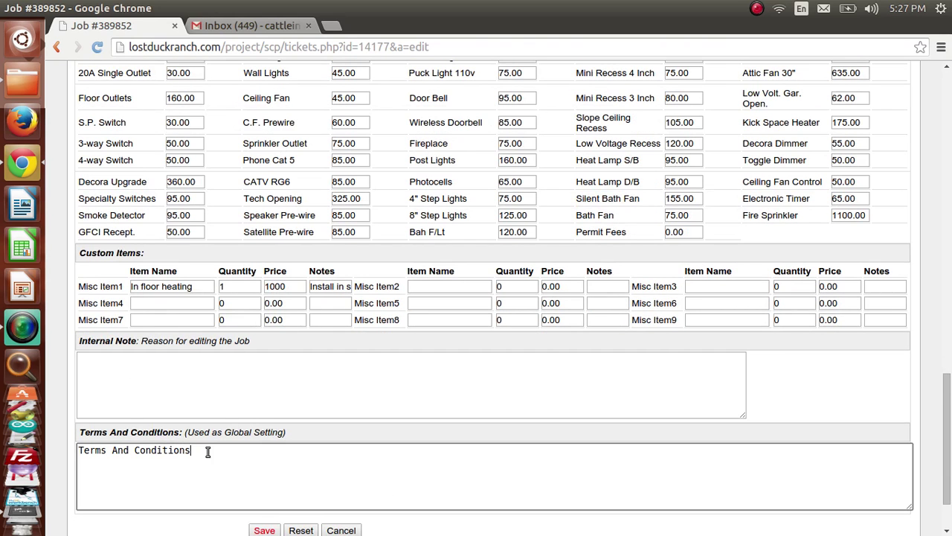
pyautogui.scroll(-2, 208, 453)
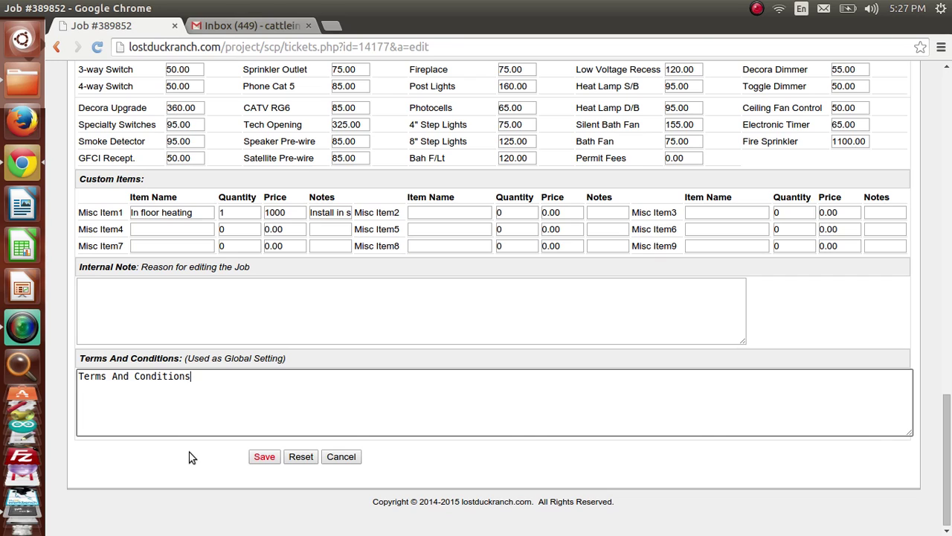
# Step: Save the job and verify the proposal's new $1,275.00 total with In floor heating
pyautogui.click(265, 456)
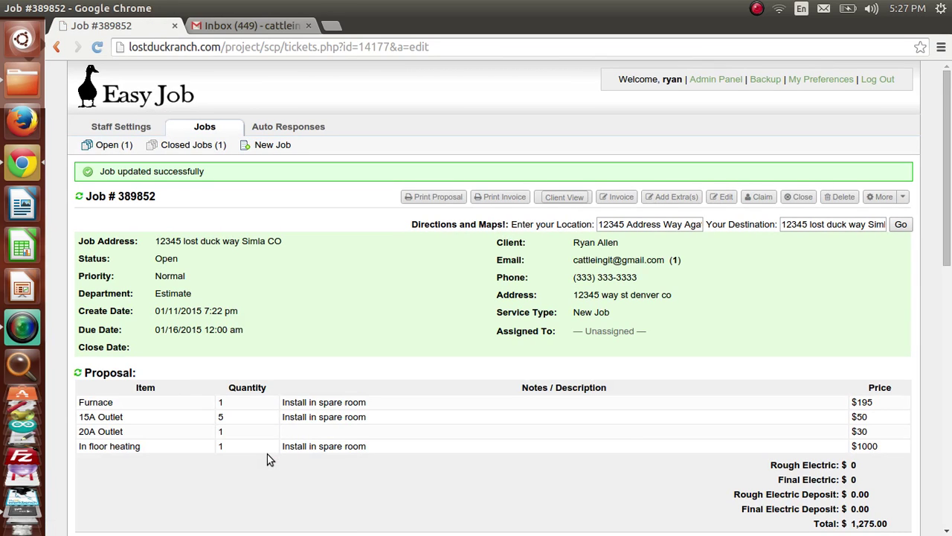
pyautogui.scroll(-2, 416, 465)
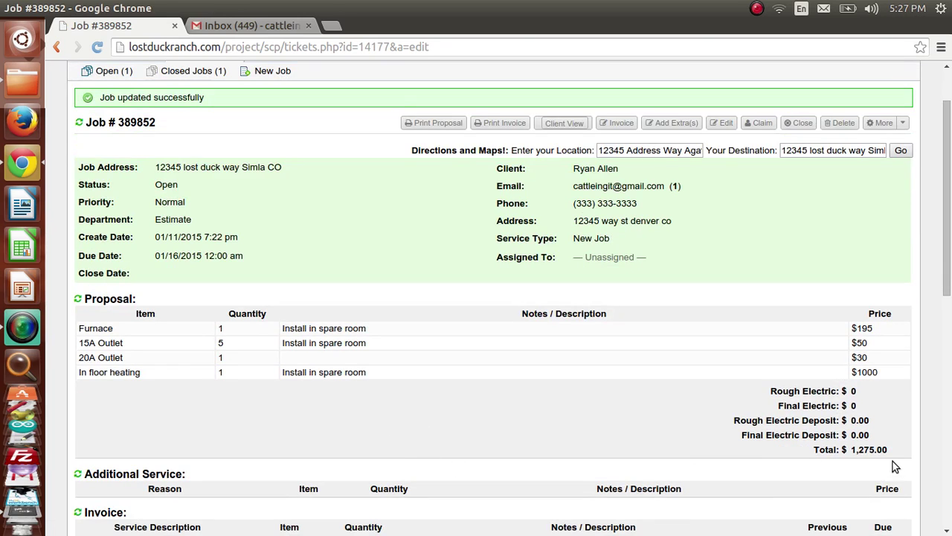
pyautogui.moveTo(855, 449); pyautogui.dragTo(863, 450)
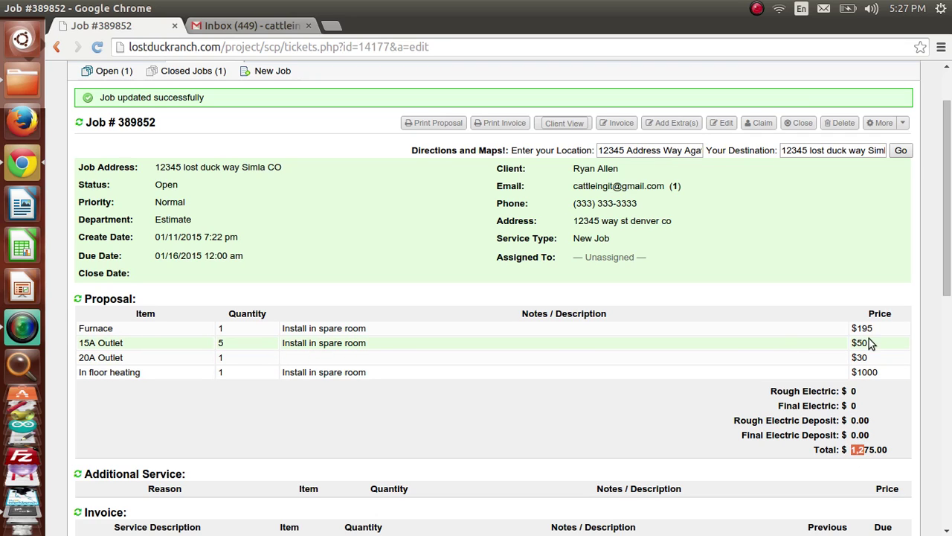
pyautogui.click(637, 348)
pyautogui.moveTo(859, 449); pyautogui.dragTo(895, 448)
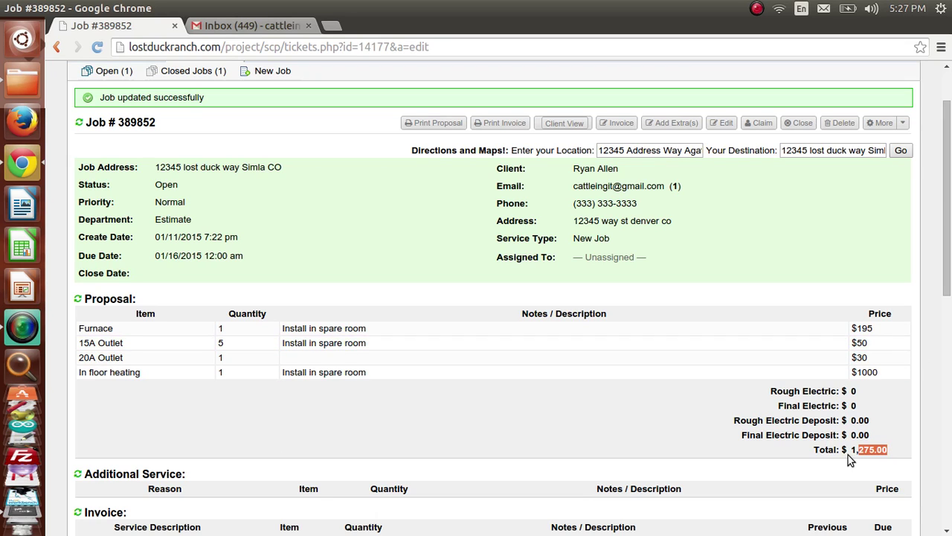
pyautogui.click(881, 375)
pyautogui.moveTo(852, 449); pyautogui.dragTo(903, 449)
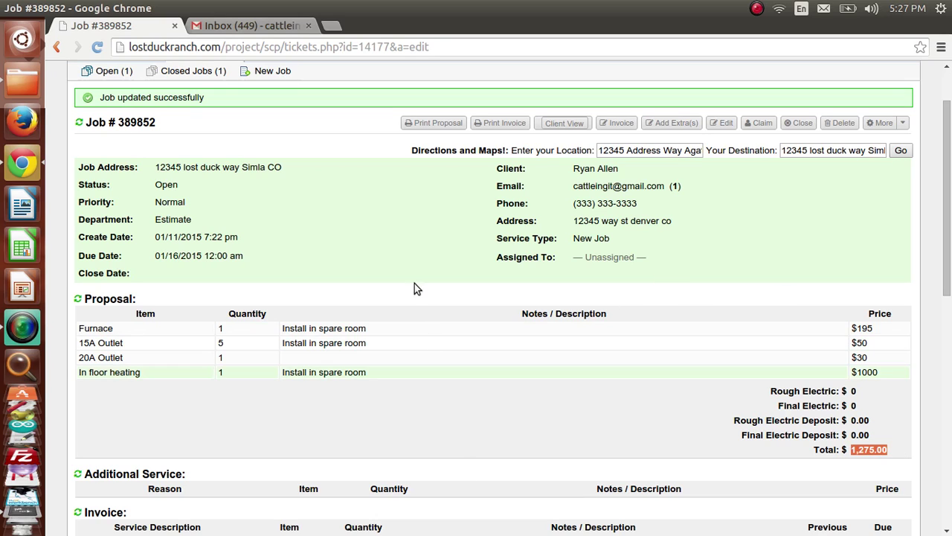
# Step: Print the proposal on Letter paper, listing four items totalling $1,275.00
pyautogui.click(433, 124)
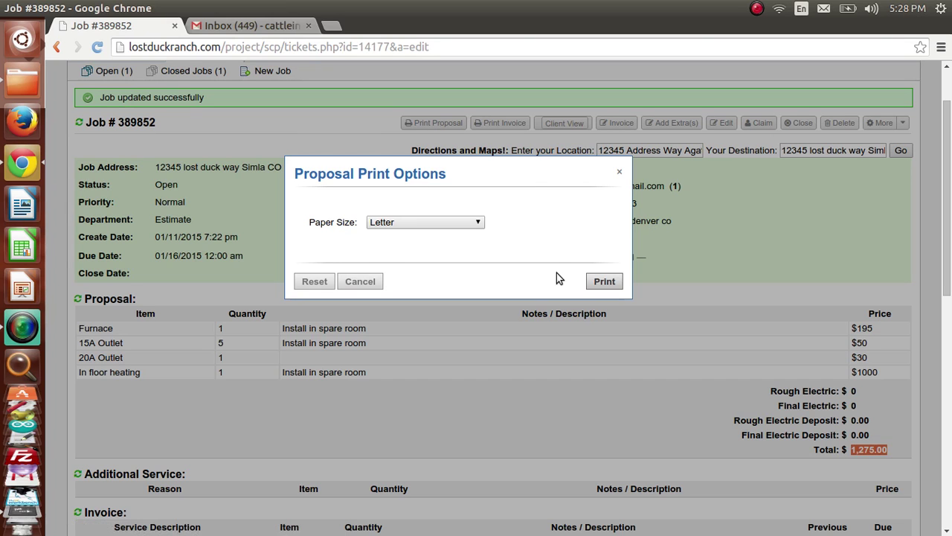
pyautogui.click(592, 283)
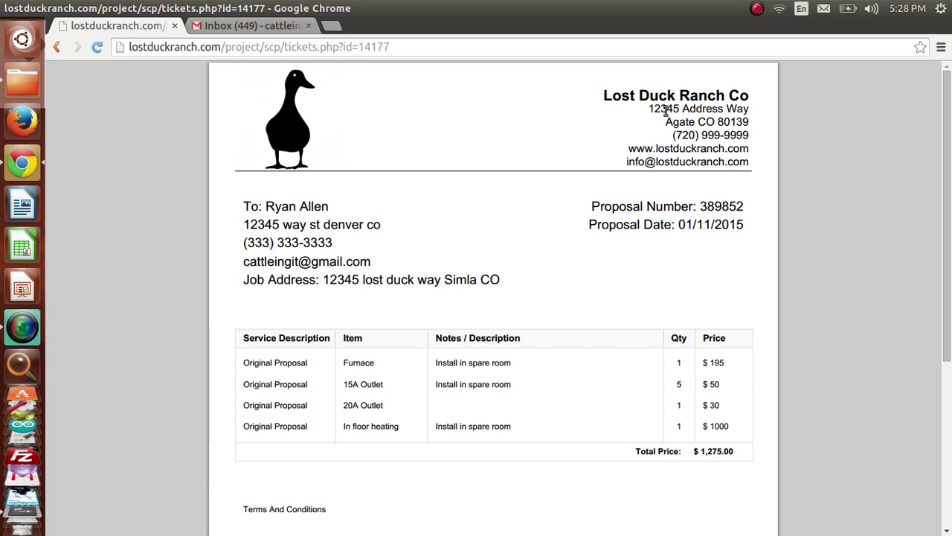
# Step: Review the proposal's company header, client contact block, proposal number 389852 and date
pyautogui.moveTo(604, 95); pyautogui.dragTo(749, 159)
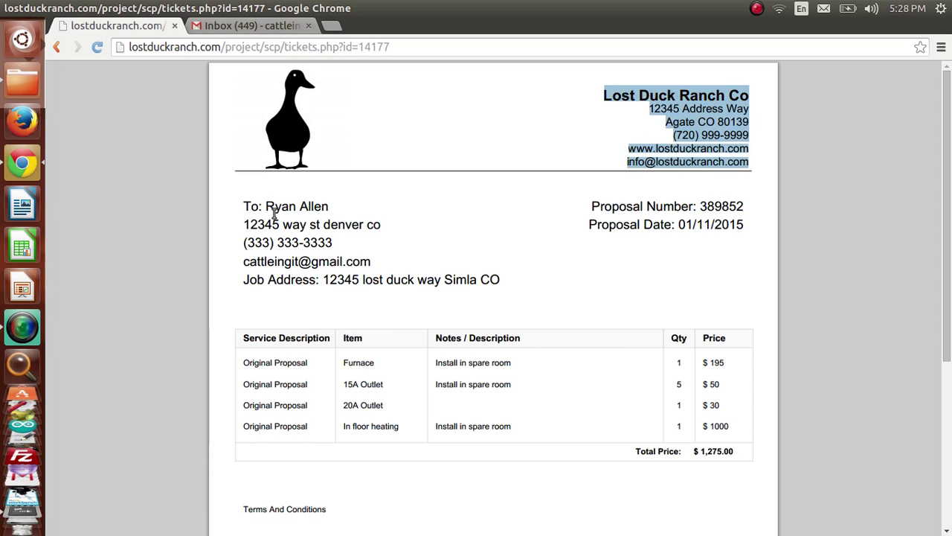
pyautogui.moveTo(245, 201); pyautogui.dragTo(344, 281)
pyautogui.moveTo(603, 207); pyautogui.dragTo(742, 206)
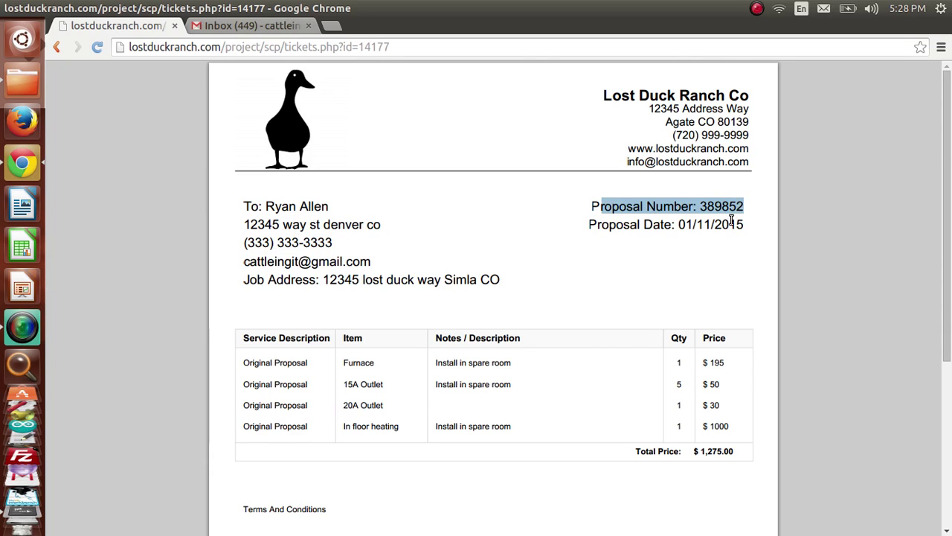
pyautogui.moveTo(603, 224); pyautogui.dragTo(725, 220)
# Step: Check the proposal's line items and the Terms And Conditions text
pyautogui.moveTo(948, 211); pyautogui.dragTo(947, 285)
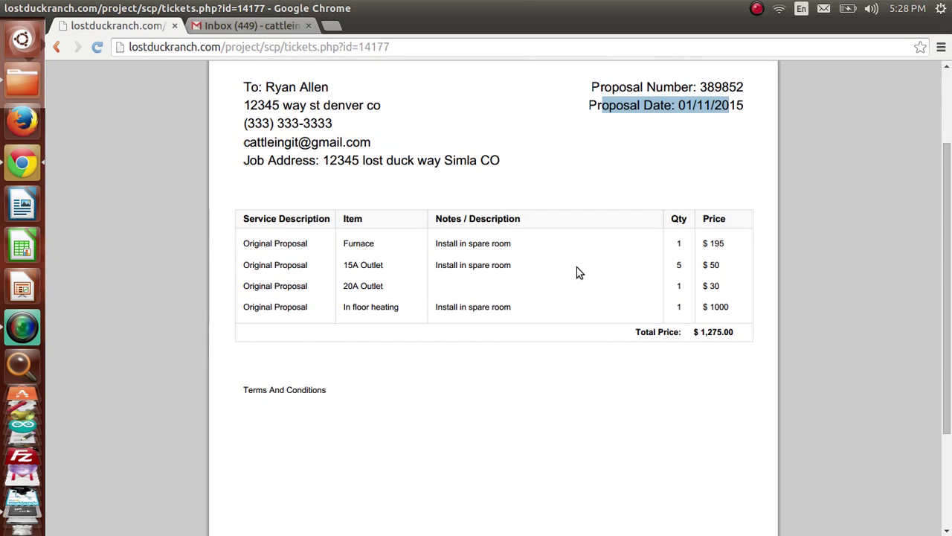
pyautogui.moveTo(253, 244); pyautogui.dragTo(746, 321)
pyautogui.click(746, 322)
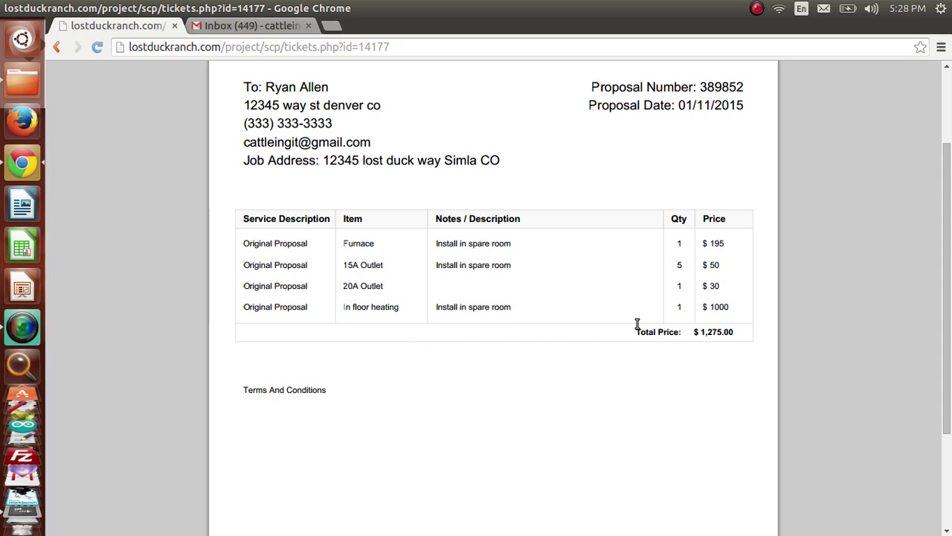
pyautogui.moveTo(265, 391); pyautogui.dragTo(321, 387)
pyautogui.scroll(-3, 351, 392)
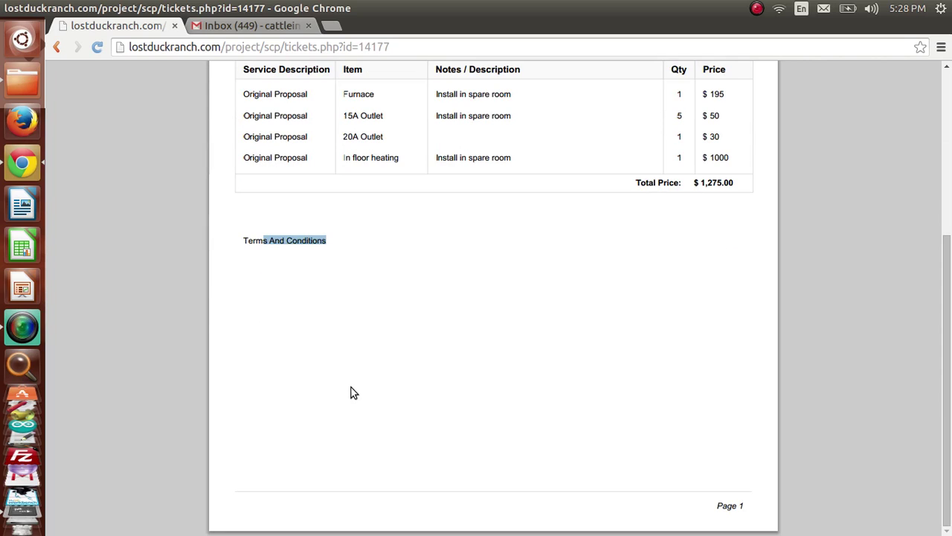
pyautogui.scroll(5, 328, 379)
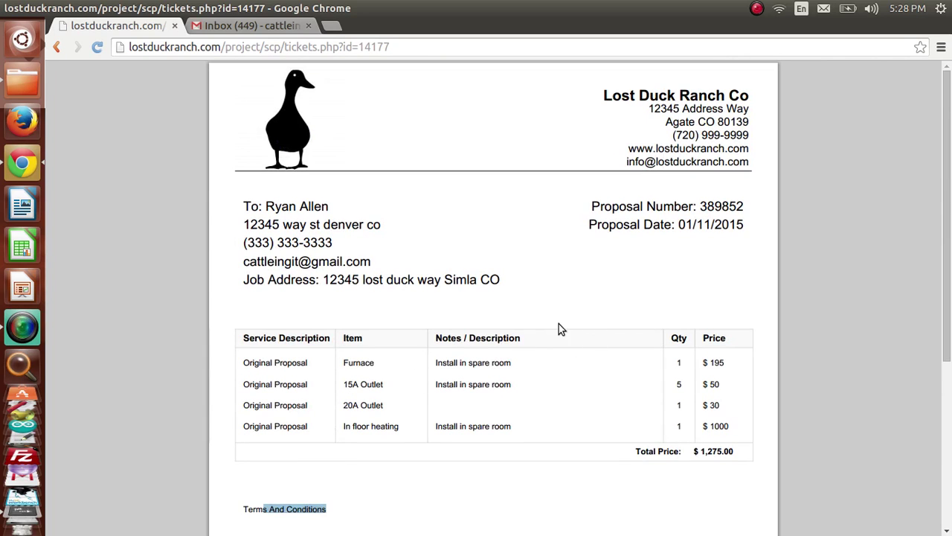
# Step: Start saving the proposal PDF as Proposal-389852.pdf to the Desktop folder
pyautogui.moveTo(848, 504)
pyautogui.click(877, 505)
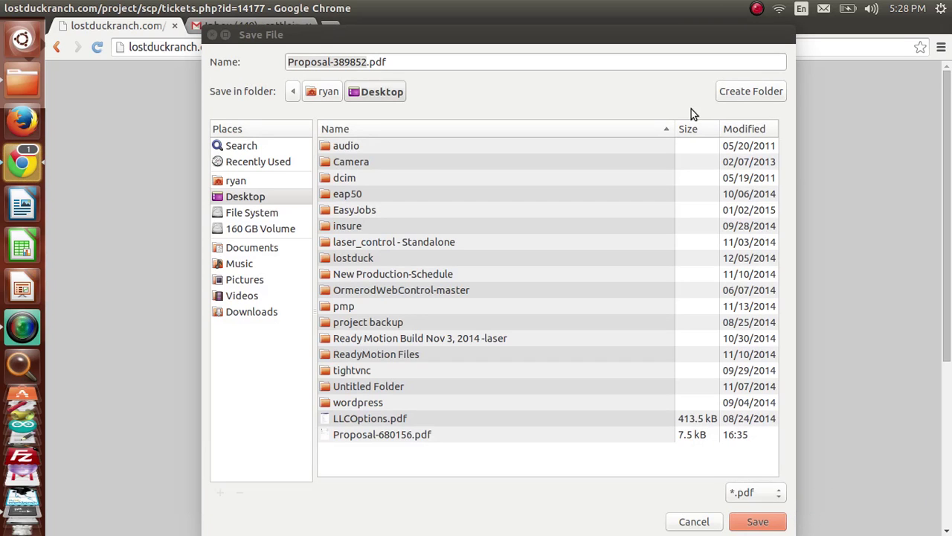
pyautogui.moveTo(389, 63); pyautogui.dragTo(276, 87)
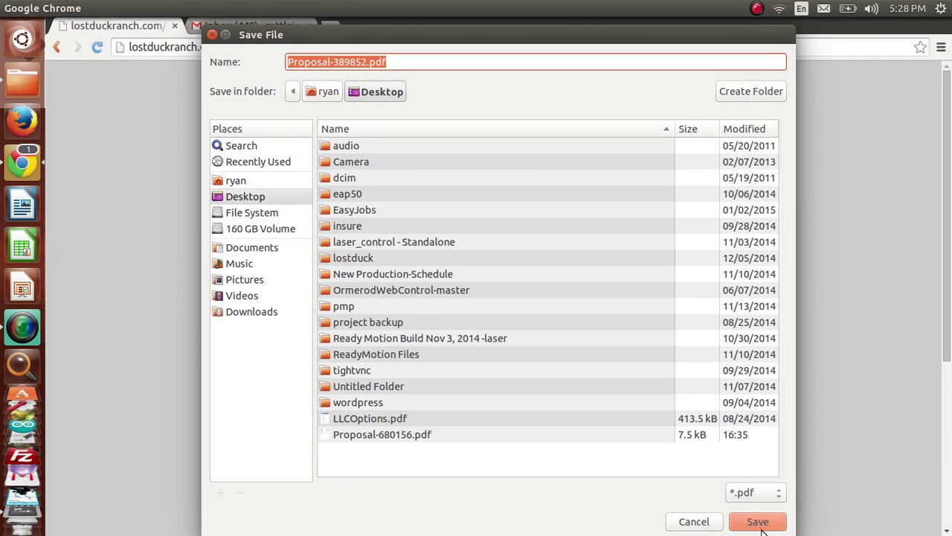
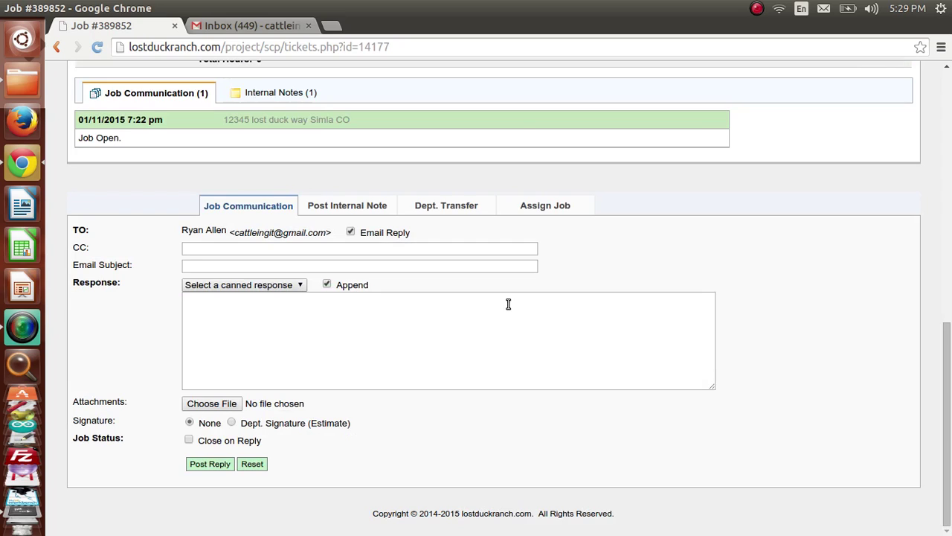
# Step: Set the reply subject to 'Here is your Proposal-389852 from Lost Duck Ranch'
pyautogui.click(206, 265)
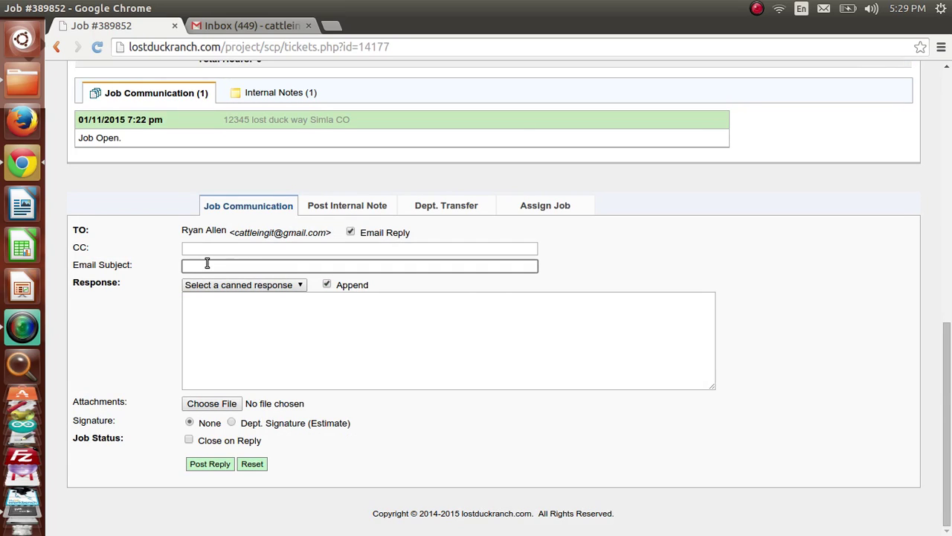
pyautogui.write('Proposal-389852.pdf')
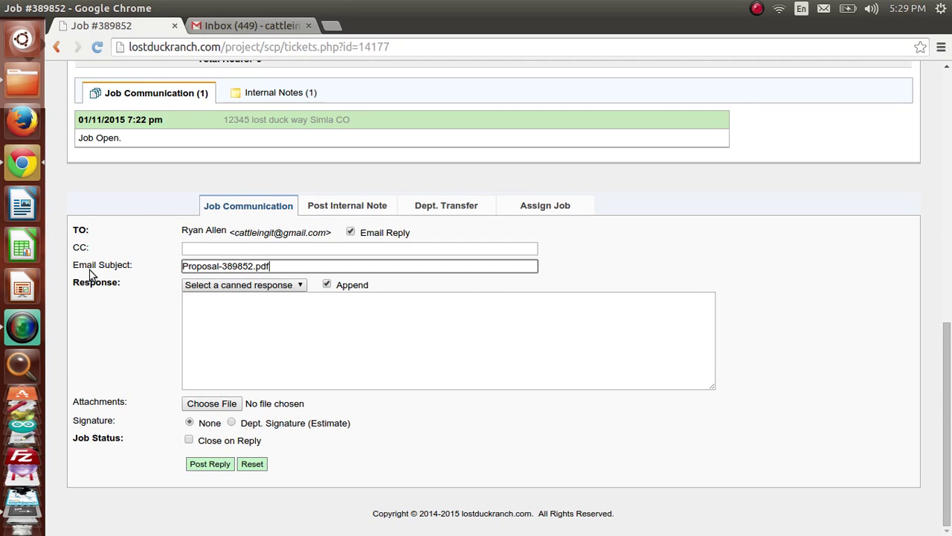
pyautogui.click(184, 266)
pyautogui.write('Here is ')
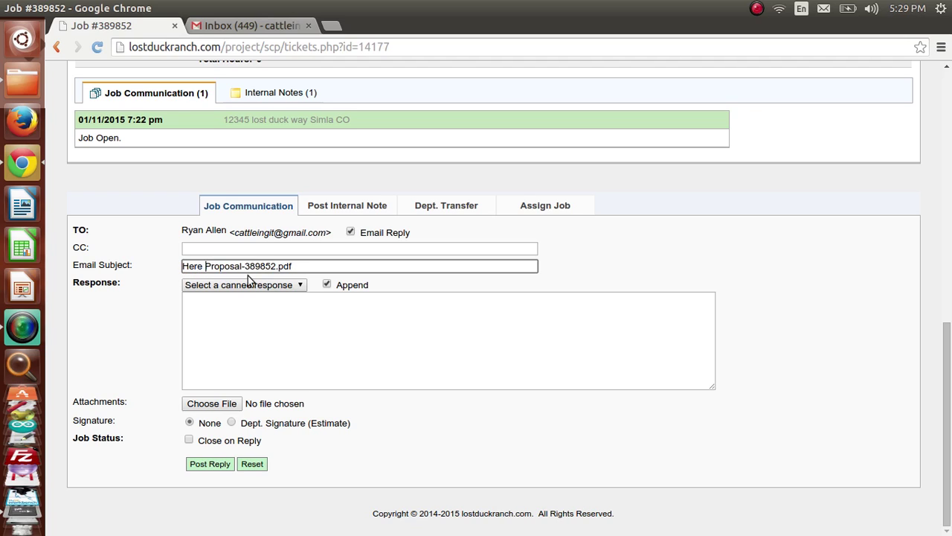
pyautogui.write('your')
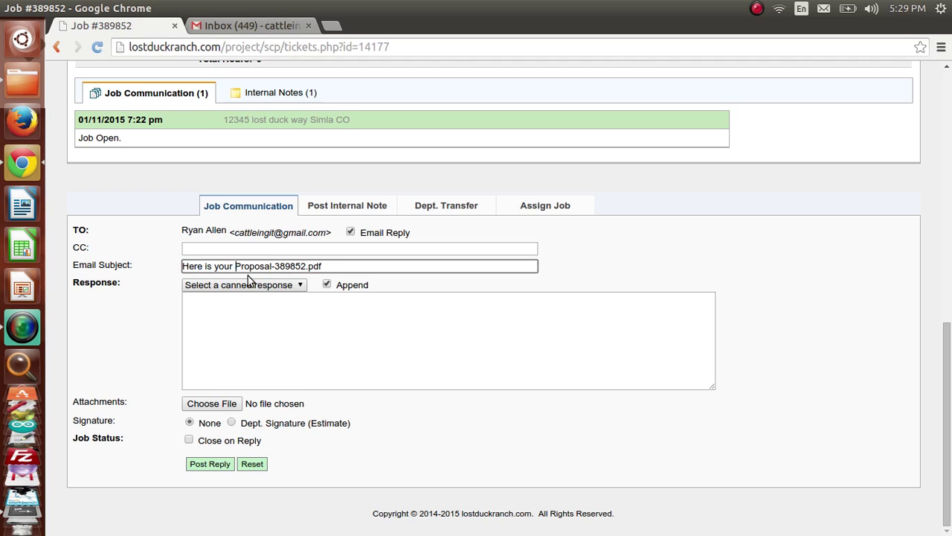
pyautogui.click(347, 266)
pyautogui.hotkey('shift', 'Left')
pyautogui.hotkey('shift', 'Left')
pyautogui.hotkey('shift', 'Left')
pyautogui.hotkey('shift', 'Left')
pyautogui.write('f')
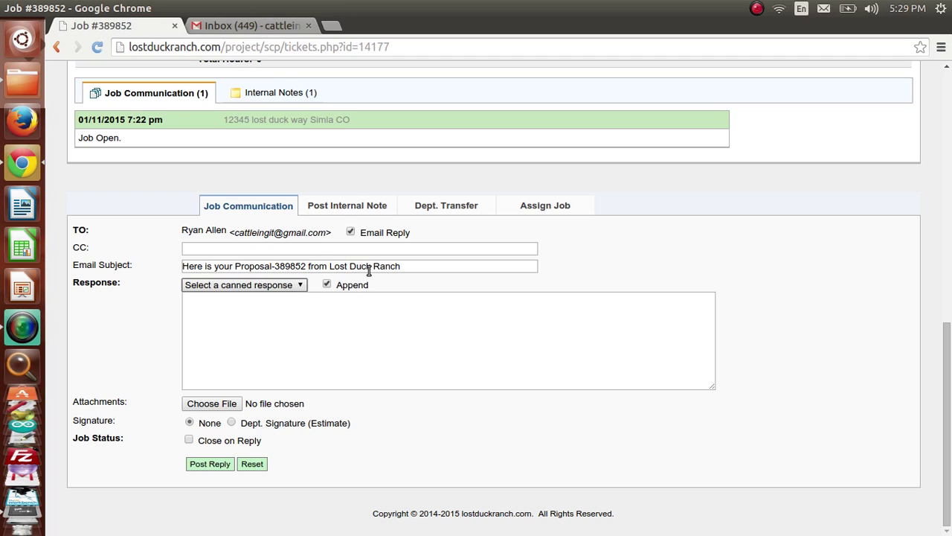
pyautogui.click(248, 246)
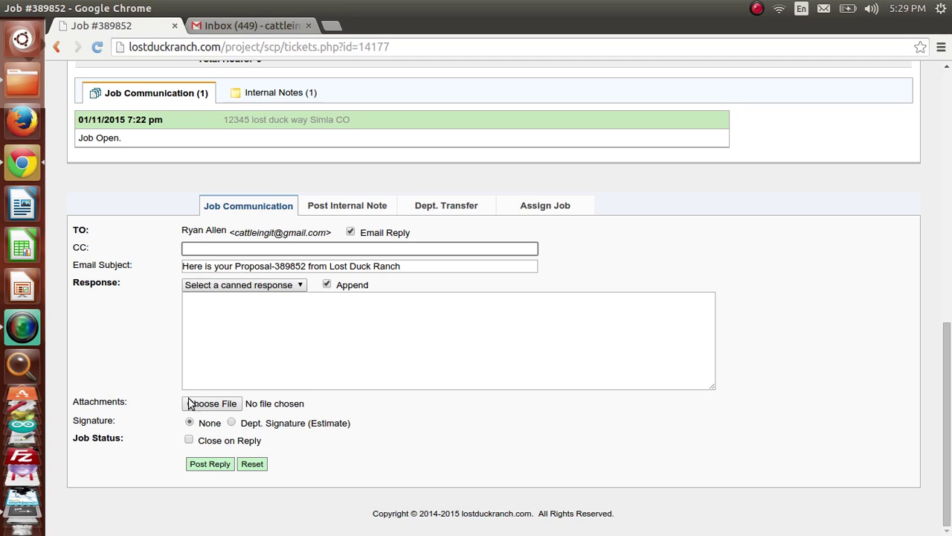
# Step: Fill the Response box with the Proposal canned message and check its greeting and job address
pyautogui.click(96, 285)
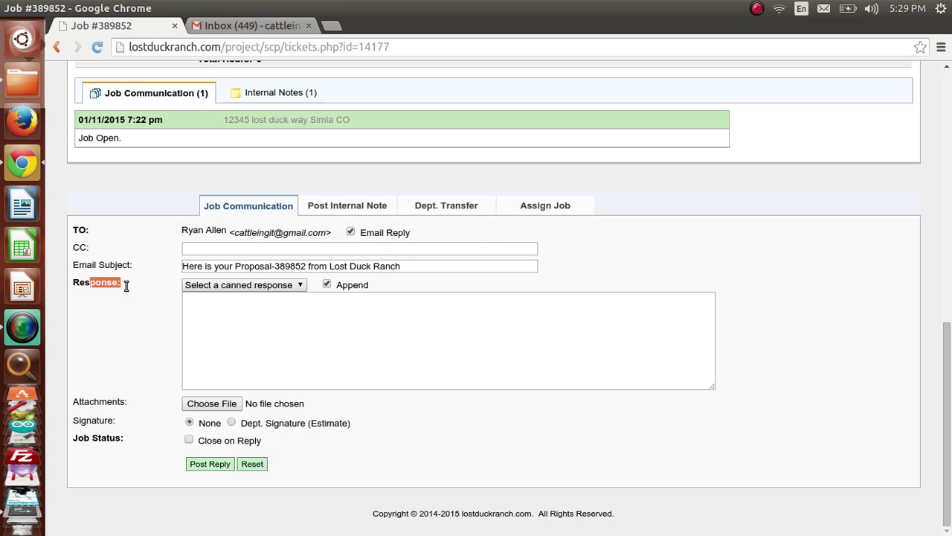
pyautogui.click(124, 284)
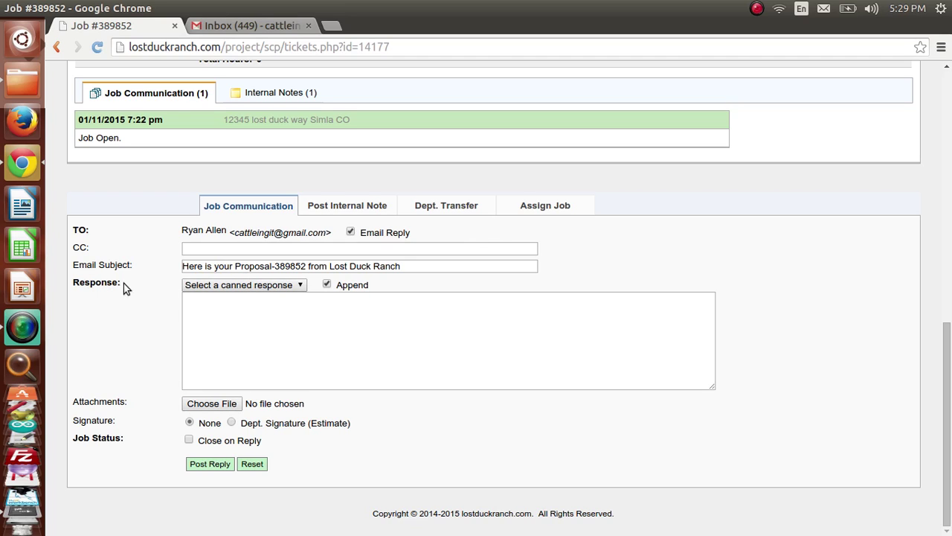
pyautogui.click(261, 286)
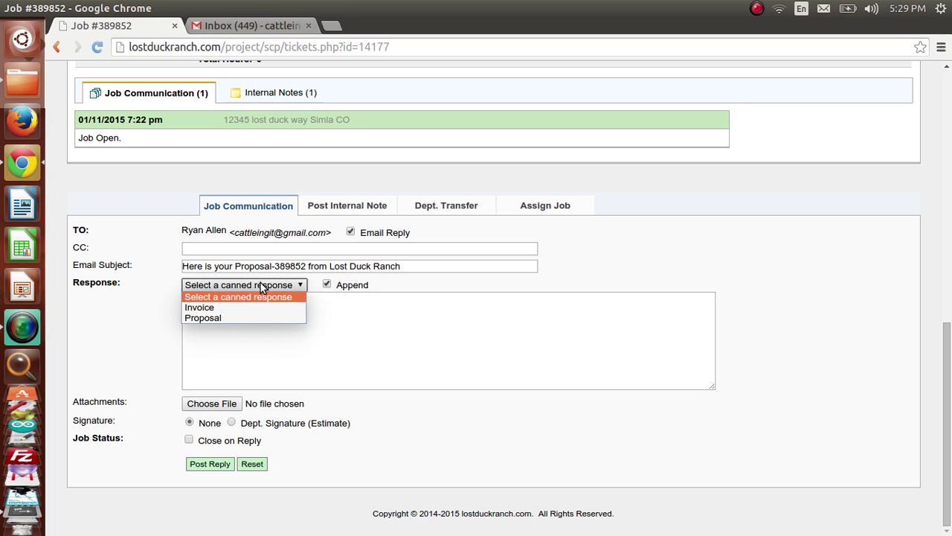
pyautogui.click(247, 316)
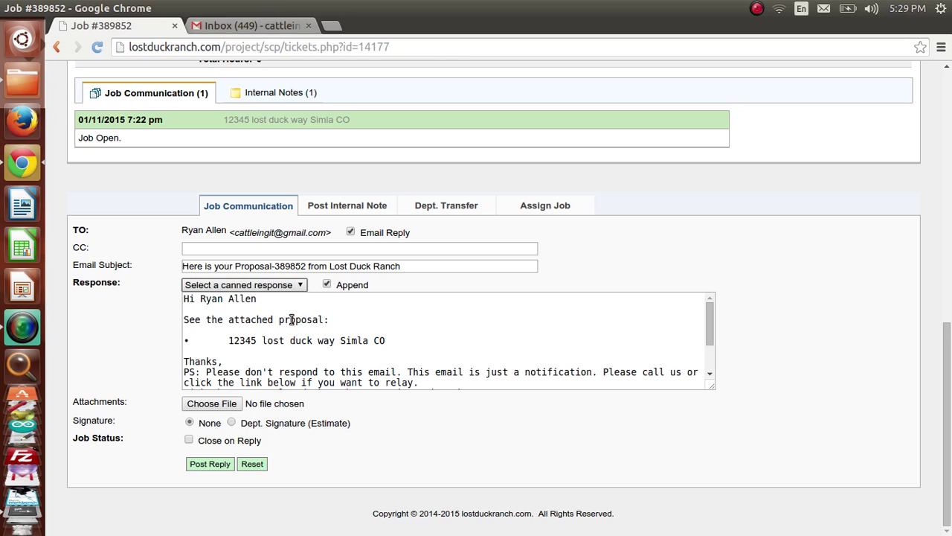
pyautogui.moveTo(184, 298); pyautogui.dragTo(279, 301)
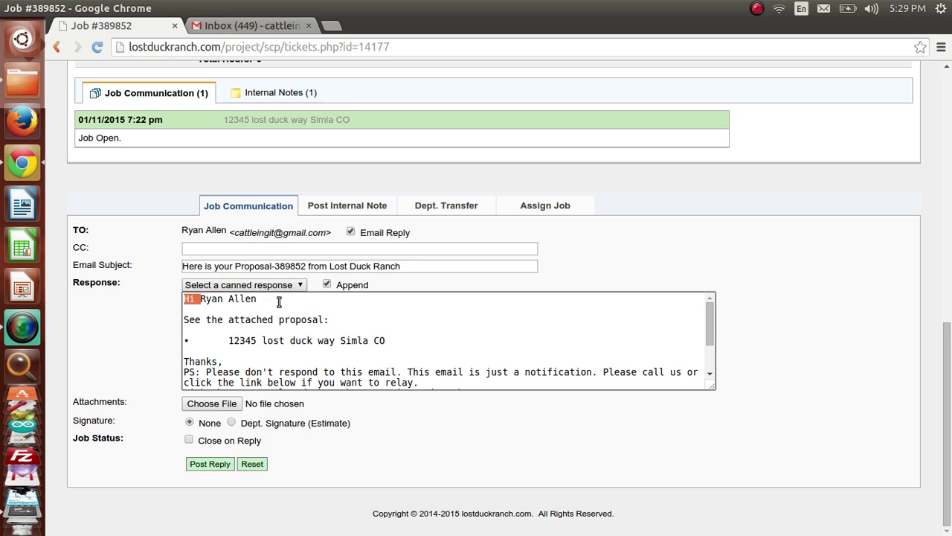
pyautogui.click(227, 341)
pyautogui.moveTo(229, 341); pyautogui.dragTo(445, 341)
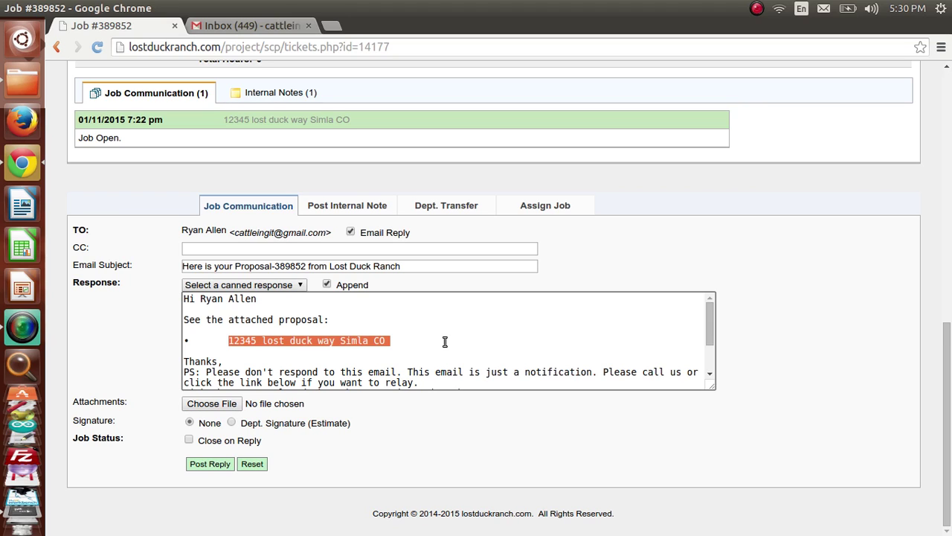
pyautogui.scroll(-2, 447, 348)
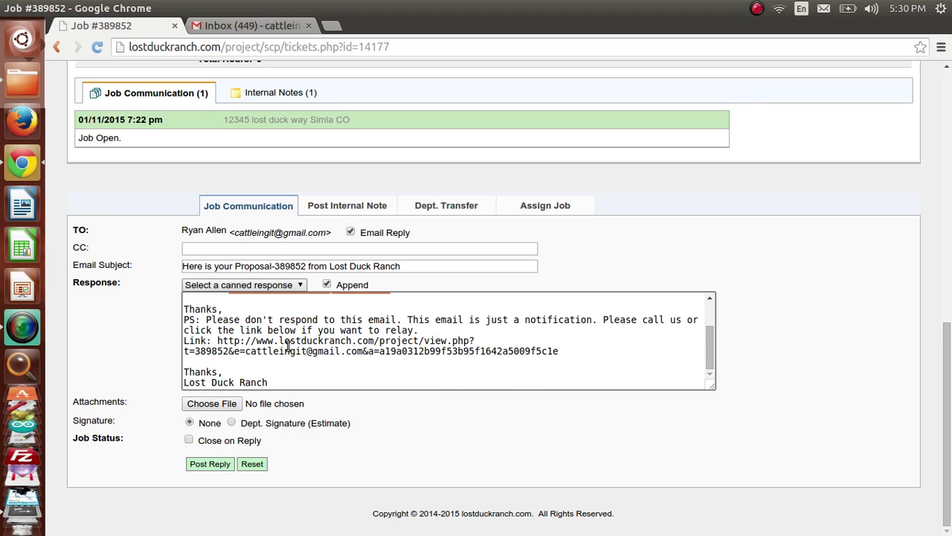
pyautogui.click(211, 403)
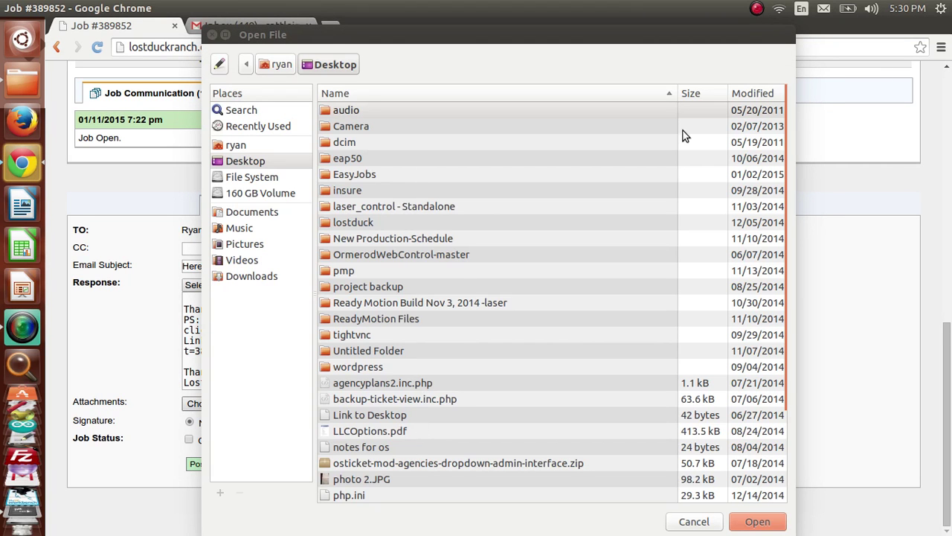
# Step: Attach Proposal-389852.pdf, found by sorting the files newest-first by modified date
pyautogui.click(768, 92)
pyautogui.click(767, 93)
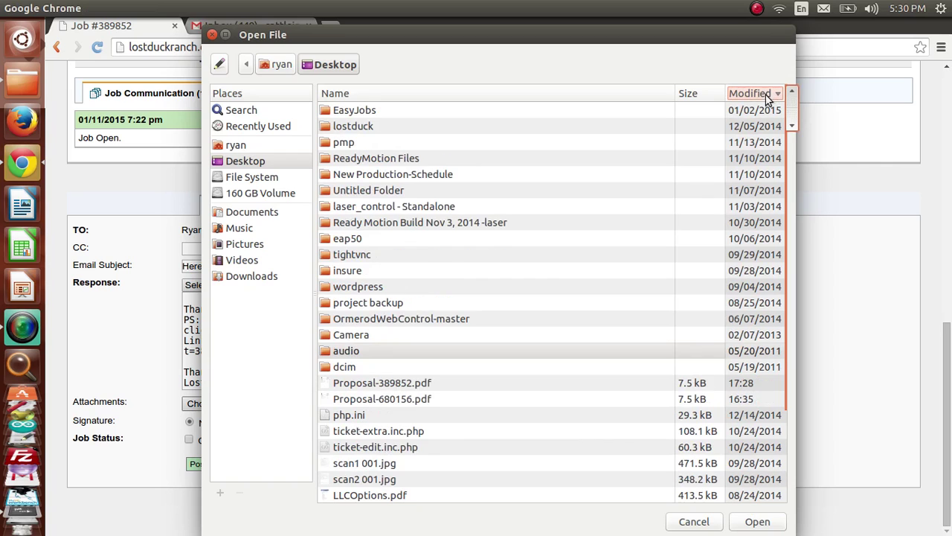
pyautogui.click(418, 384)
pyautogui.click(757, 522)
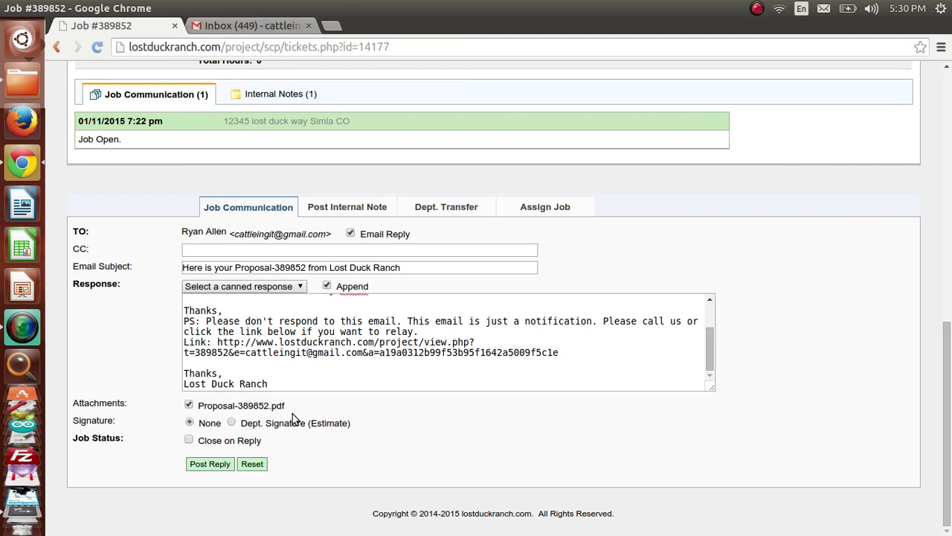
# Step: Post the reply with the proposal attached and switch to the Gmail inbox
pyautogui.click(221, 465)
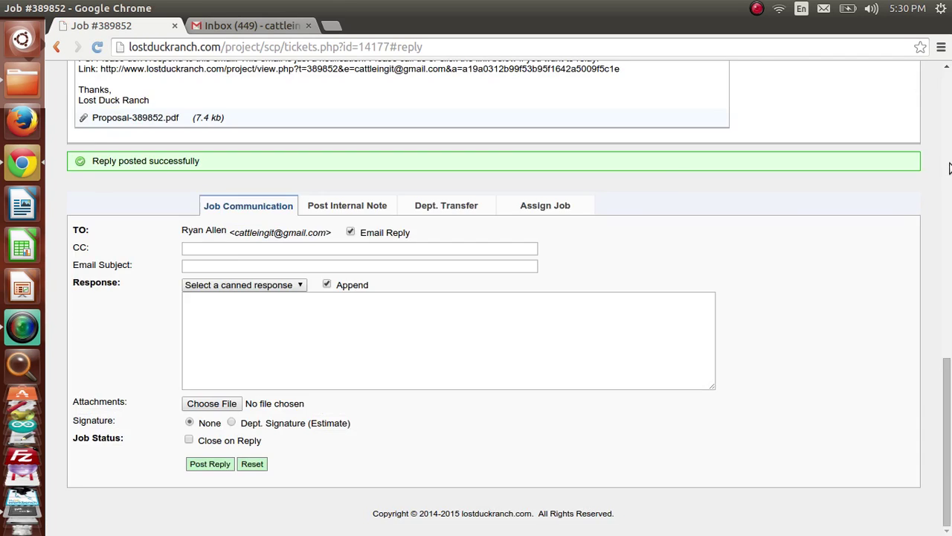
pyautogui.scroll(15, 948, 201)
pyautogui.moveTo(947, 195); pyautogui.dragTo(948, 399)
pyautogui.moveTo(84, 129); pyautogui.dragTo(155, 128)
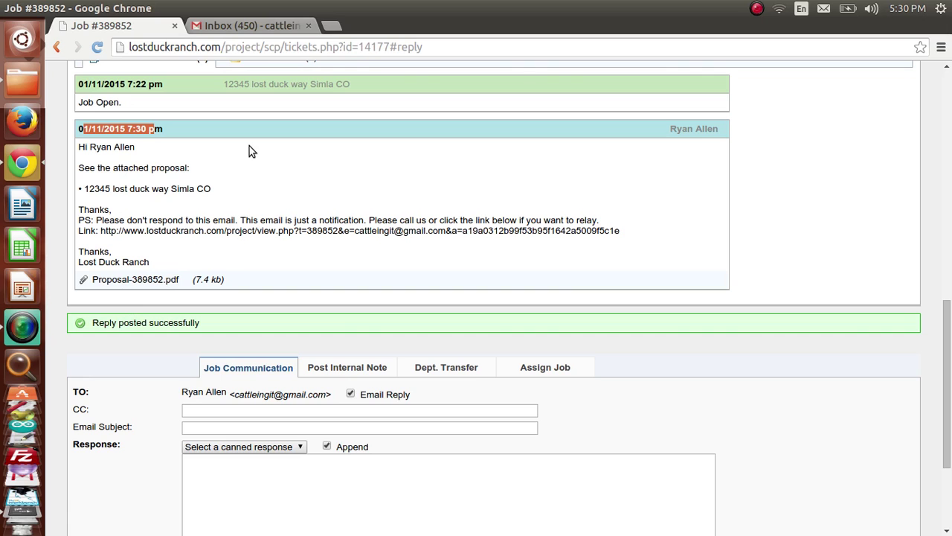
pyautogui.click(246, 25)
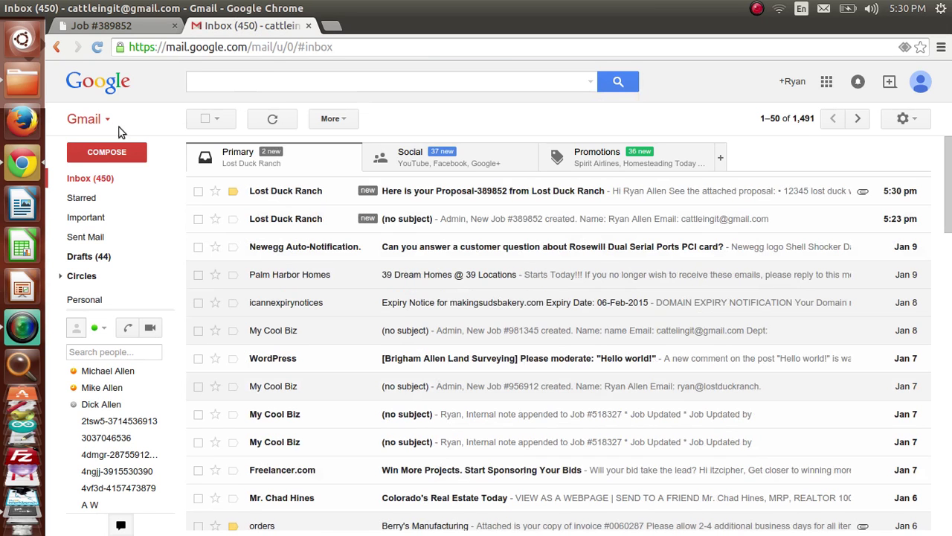
# Step: Reload Gmail, open the Lost Duck Ranch Proposal-389852 email, and follow its lostduckranch.com job link
pyautogui.click(272, 119)
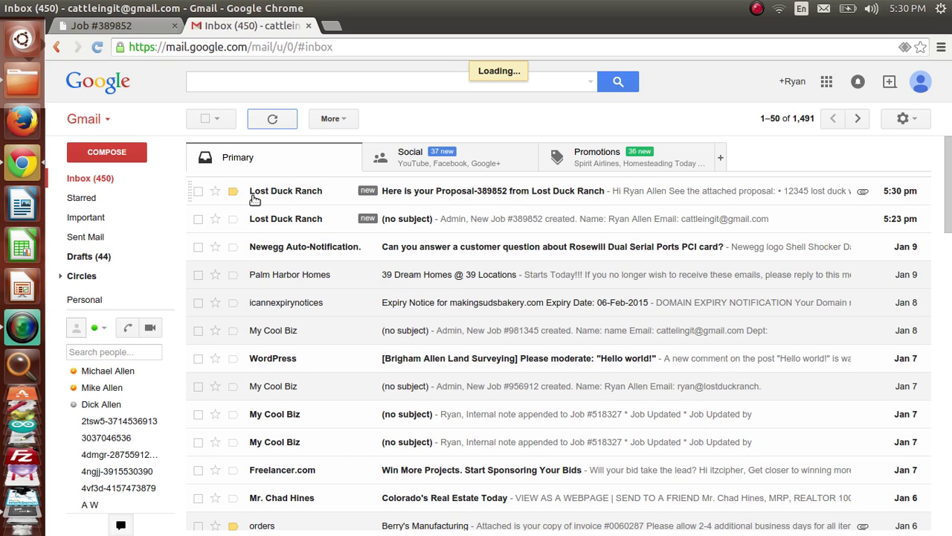
pyautogui.press('F5')
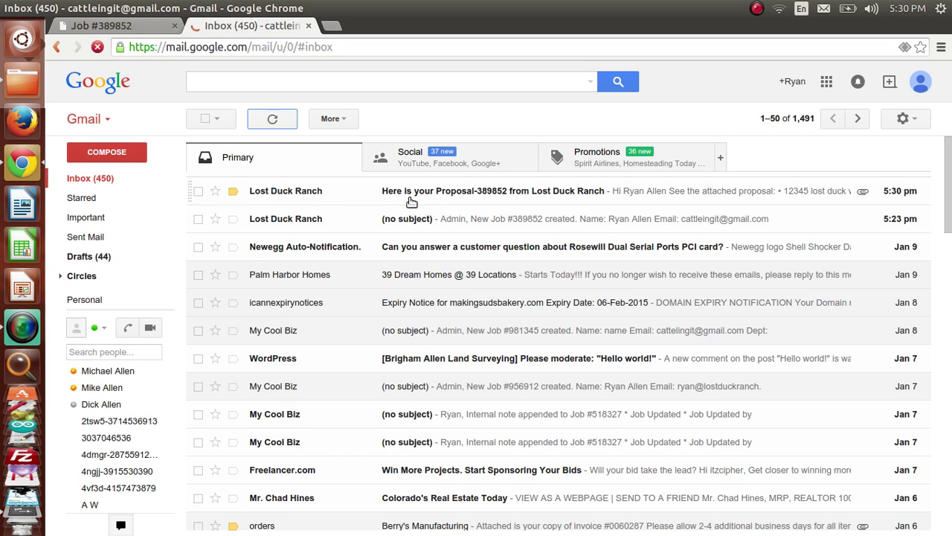
pyautogui.click(502, 197)
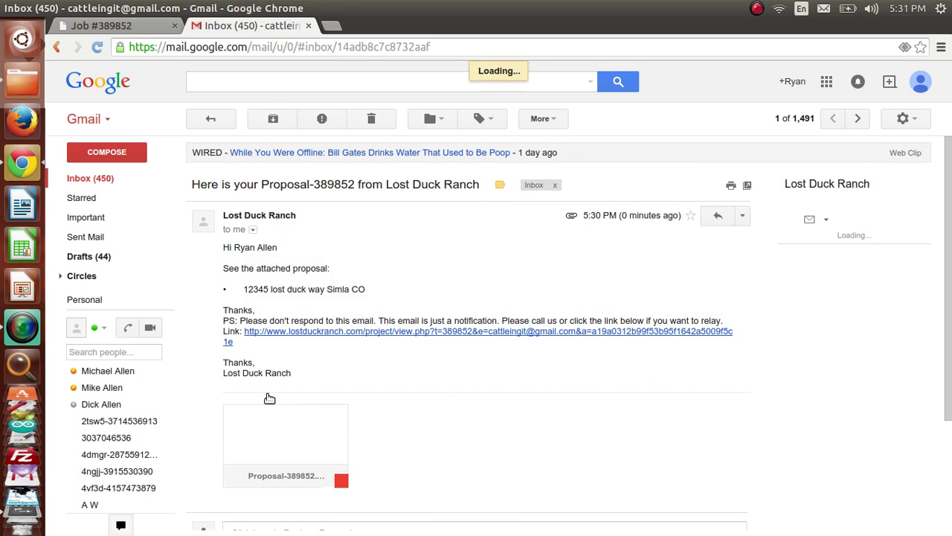
pyautogui.moveTo(273, 461)
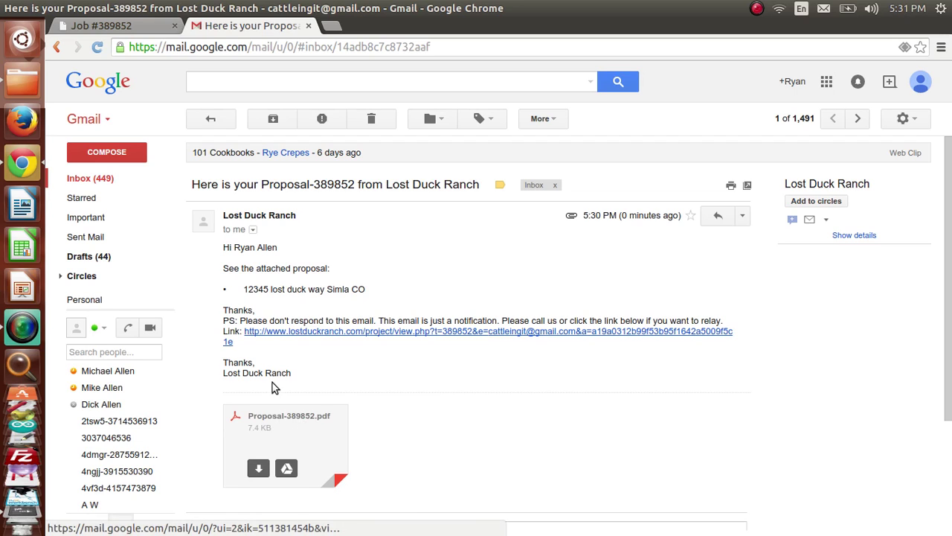
pyautogui.moveTo(232, 247); pyautogui.dragTo(273, 247)
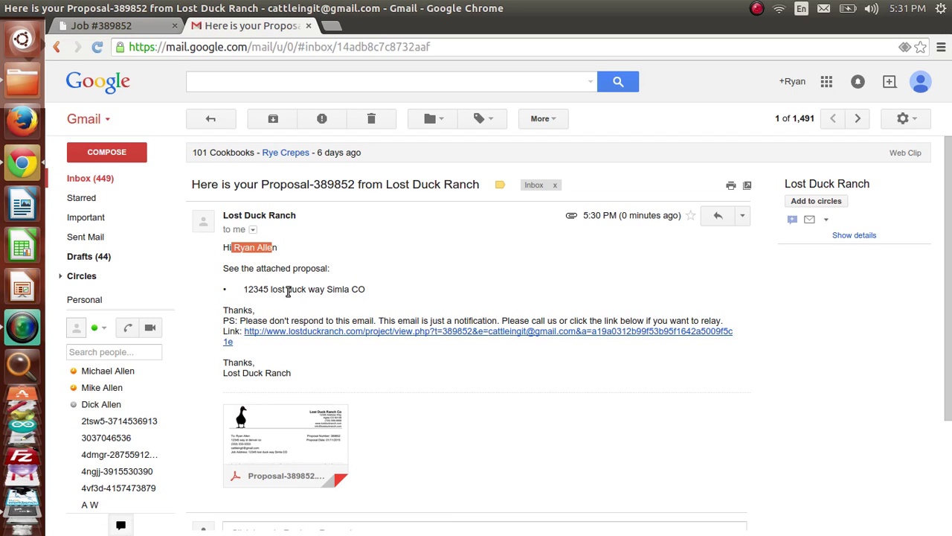
pyautogui.moveTo(283, 290); pyautogui.dragTo(406, 292)
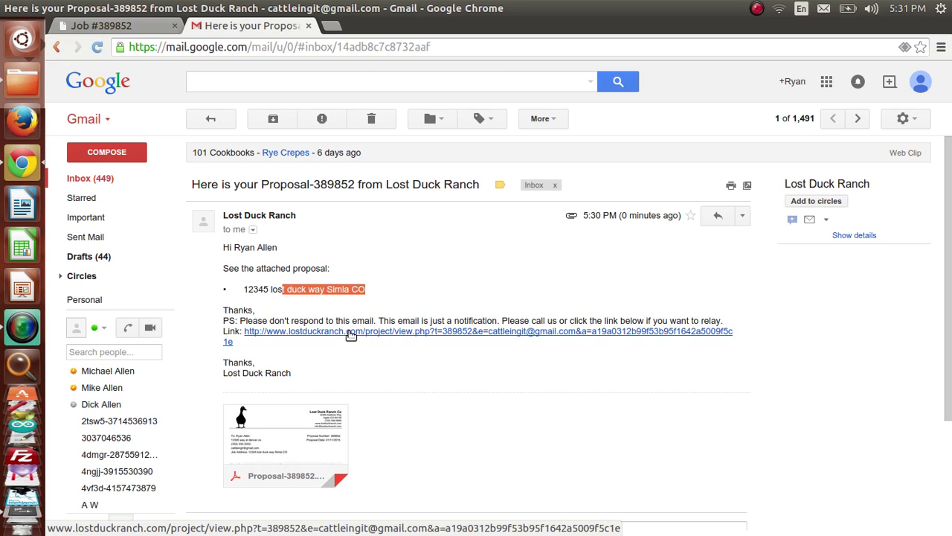
pyautogui.click(351, 333)
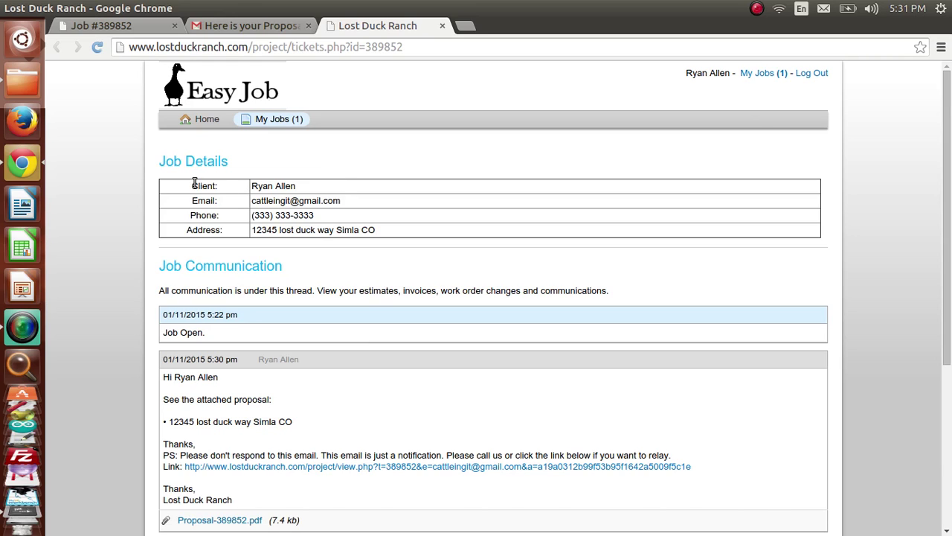
# Step: Review the client, email, address and proposal message date on the client job page
pyautogui.moveTo(193, 184); pyautogui.dragTo(289, 183)
pyautogui.moveTo(190, 196); pyautogui.dragTo(285, 214)
pyautogui.moveTo(206, 232); pyautogui.dragTo(261, 230)
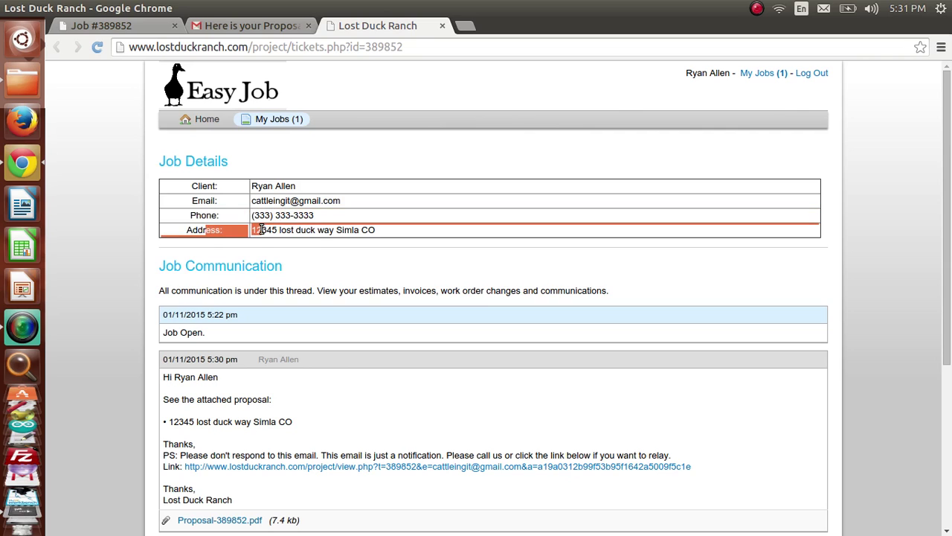
pyautogui.moveTo(197, 265); pyautogui.dragTo(284, 266)
pyautogui.scroll(-2, 291, 285)
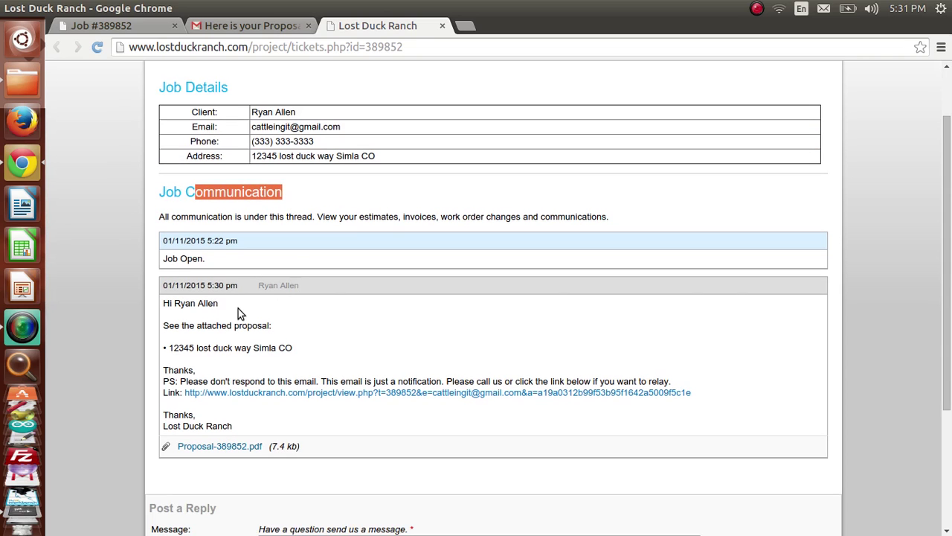
pyautogui.moveTo(163, 286); pyautogui.dragTo(239, 286)
pyautogui.hotkey('ctrl', 'c')
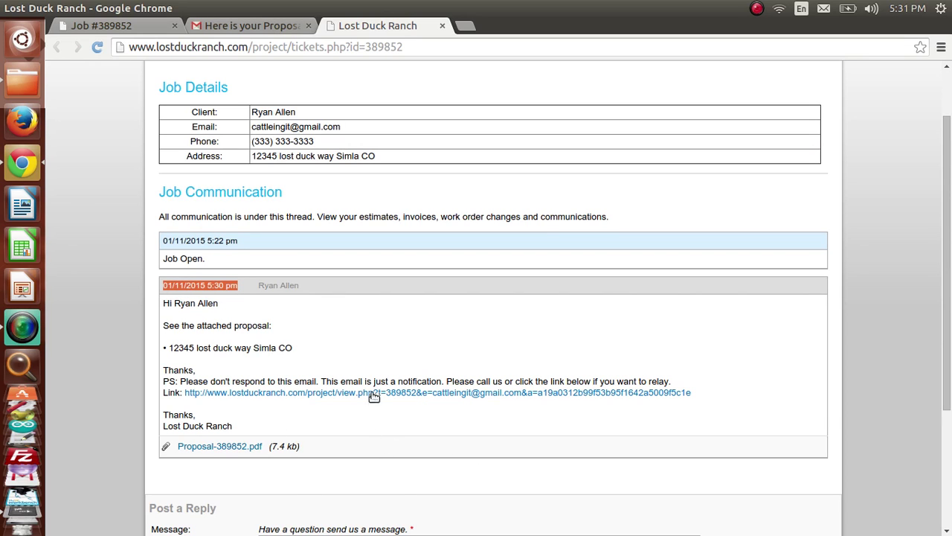
pyautogui.scroll(-4, 364, 434)
# Step: Post the reply 'Hey That Proposal is great thanks cant wait to see you friday'
pyautogui.click(304, 442)
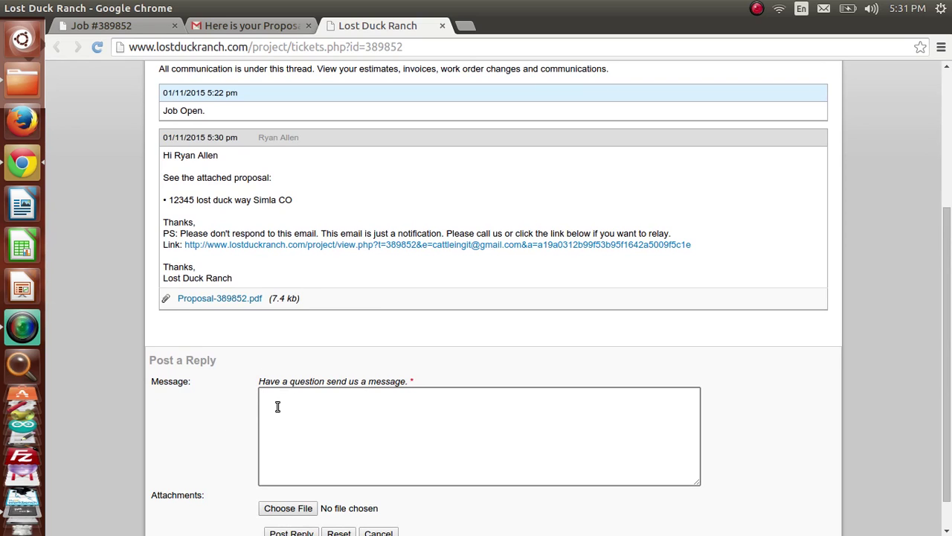
pyautogui.scroll(-1, 279, 409)
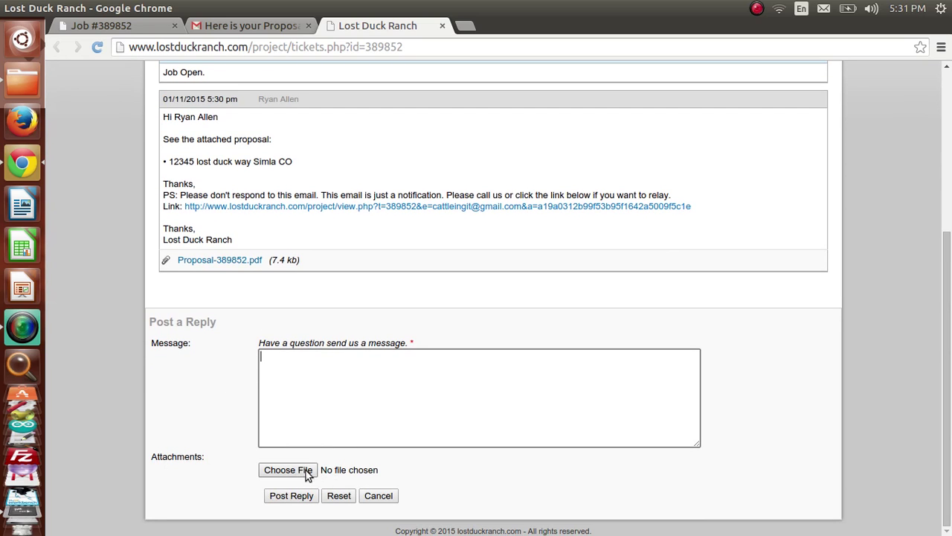
pyautogui.hotkey('ctrl', 'v')
pyautogui.write('Hey')
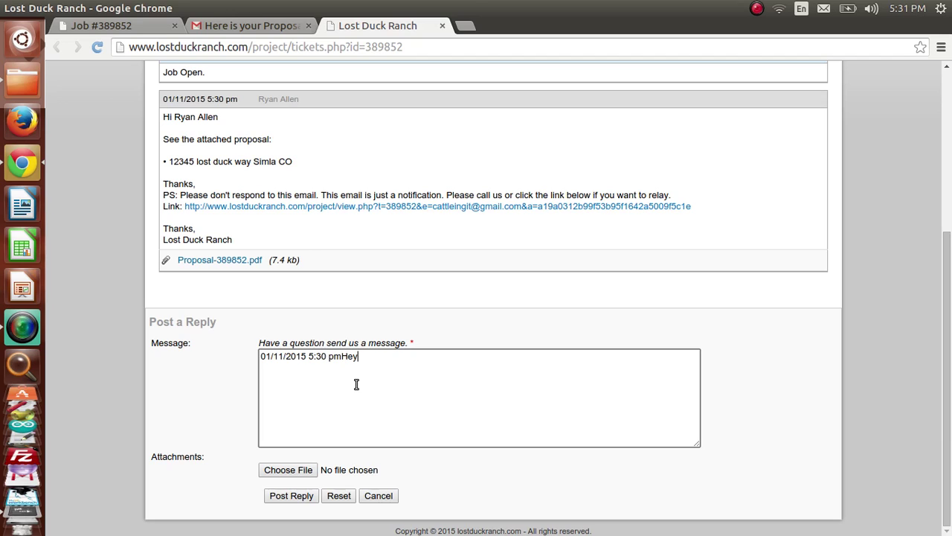
pyautogui.tripleClick(289, 356)
pyautogui.write('H')
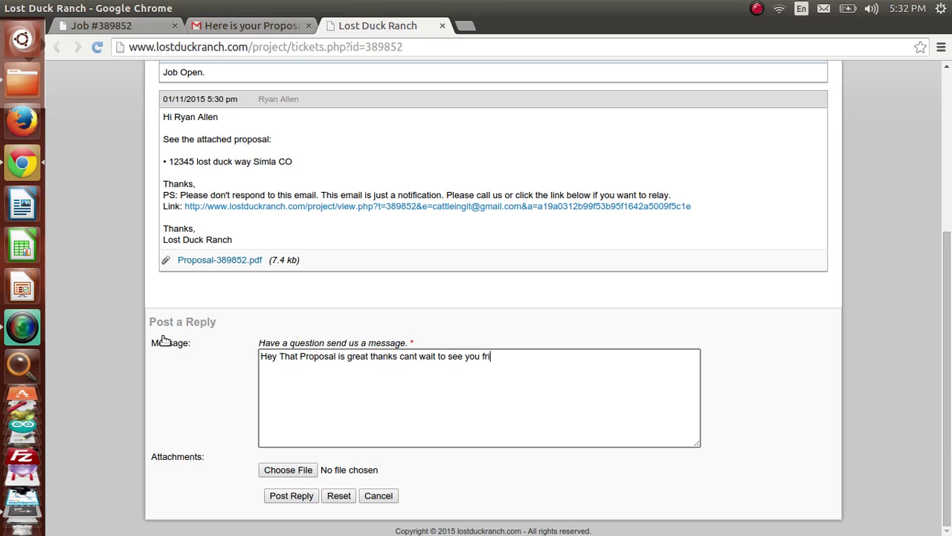
pyautogui.click(273, 497)
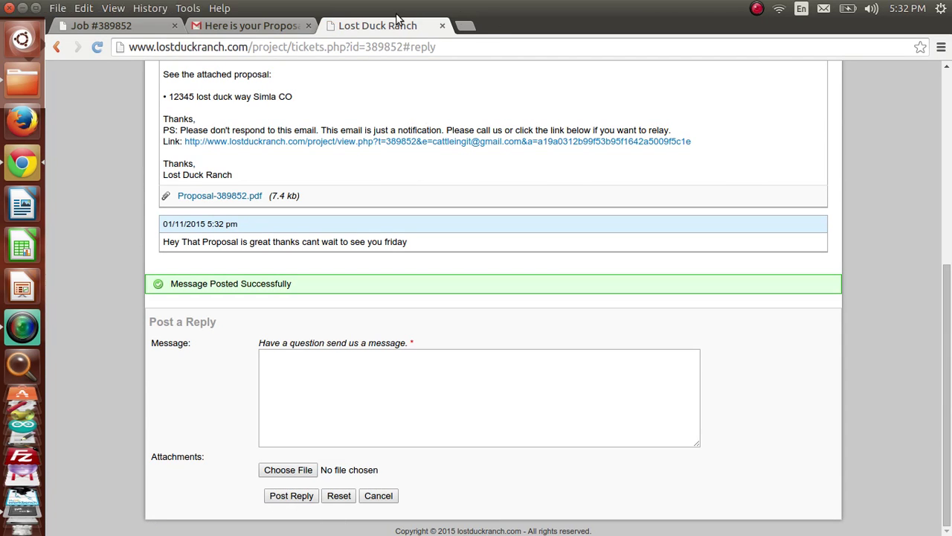
# Step: Open the staff Job #389852 tab and refresh it to show the client's Friday reply
pyautogui.click(136, 23)
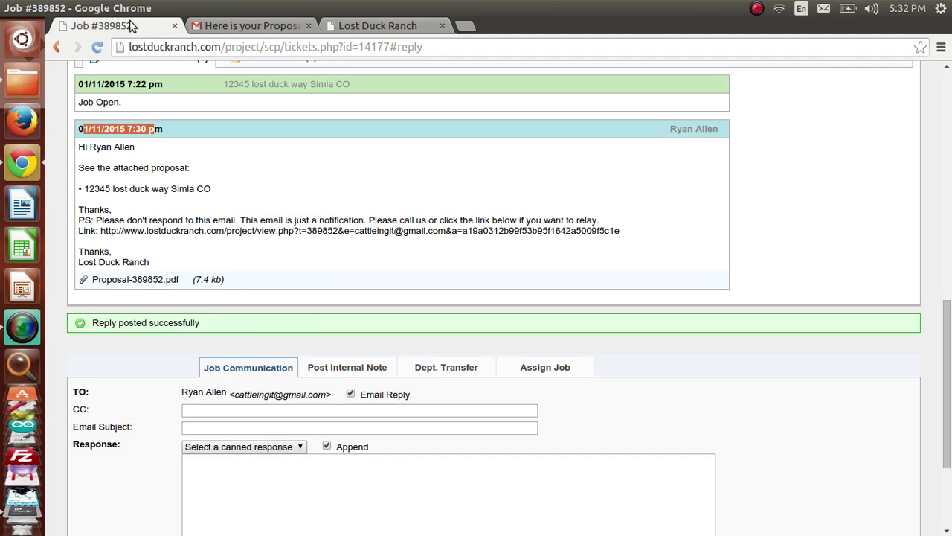
pyautogui.moveTo(947, 372); pyautogui.dragTo(947, 142)
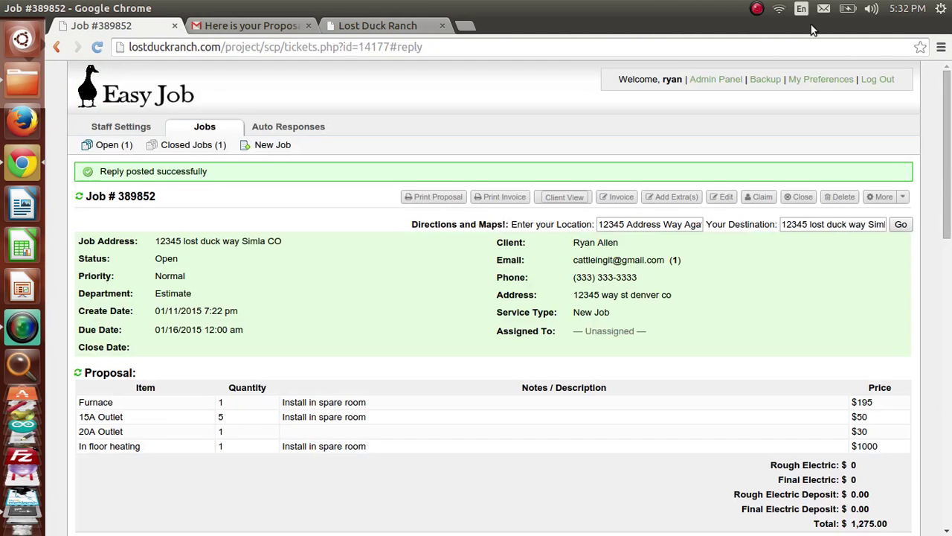
pyautogui.click(82, 198)
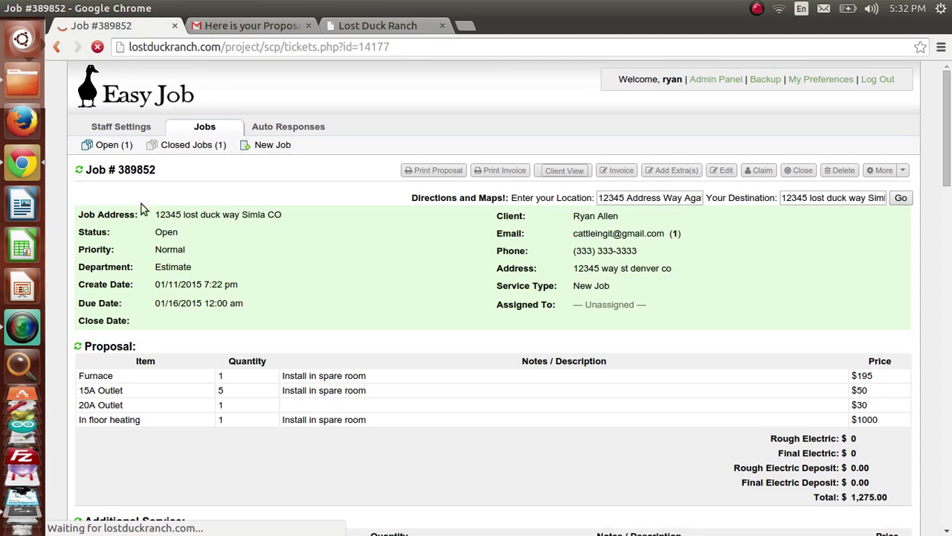
pyautogui.moveTo(949, 128); pyautogui.dragTo(949, 327)
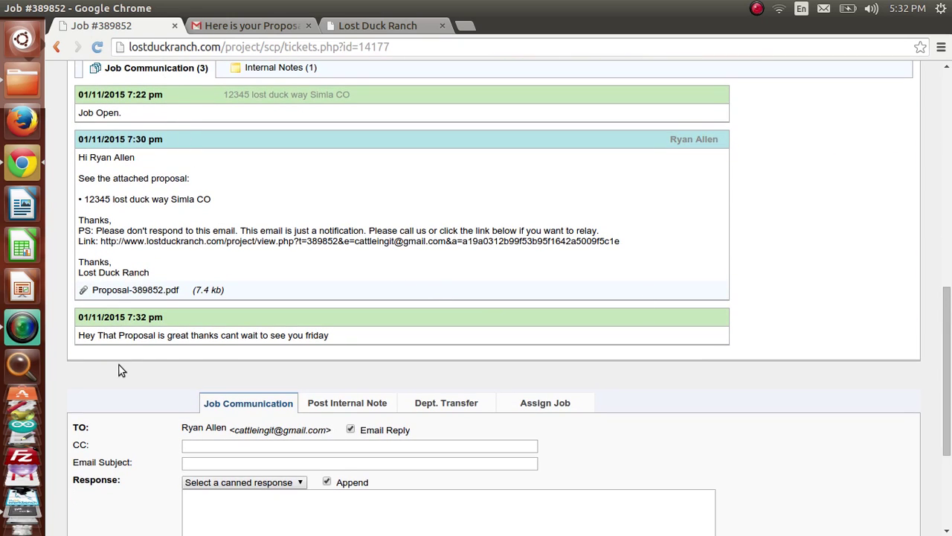
pyautogui.moveTo(147, 336); pyautogui.dragTo(292, 346)
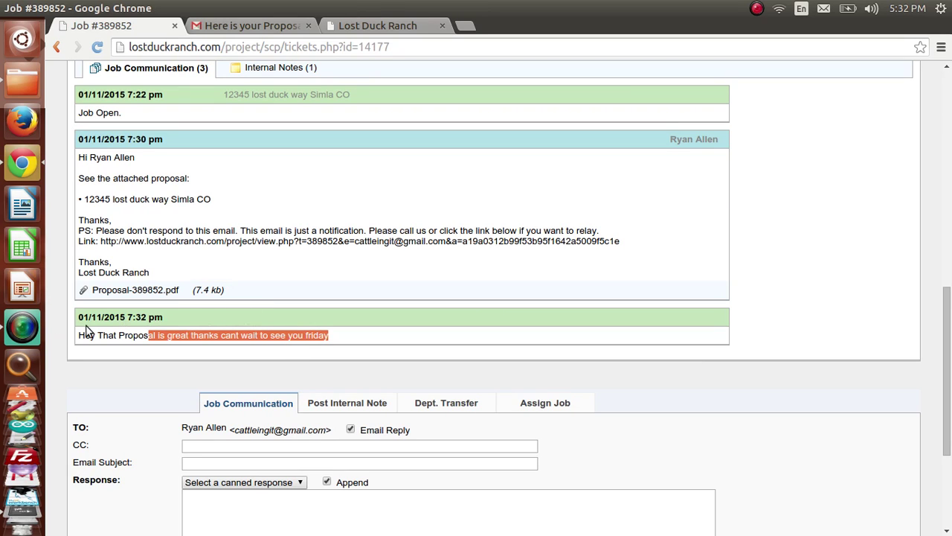
pyautogui.click(203, 318)
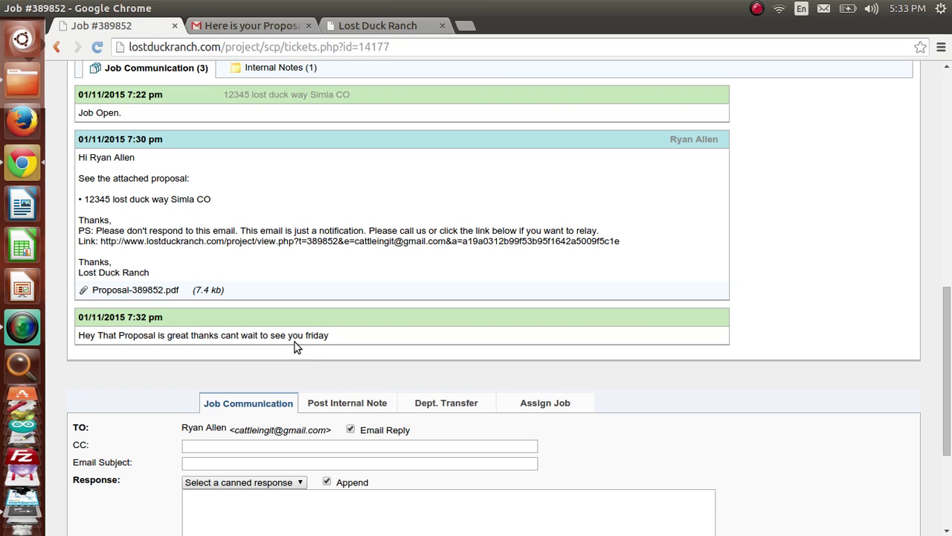
pyautogui.scroll(-2, 948, 435)
pyautogui.scroll(-3, 948, 435)
pyautogui.scroll(1, 942, 434)
pyautogui.moveTo(942, 430); pyautogui.dragTo(943, 159)
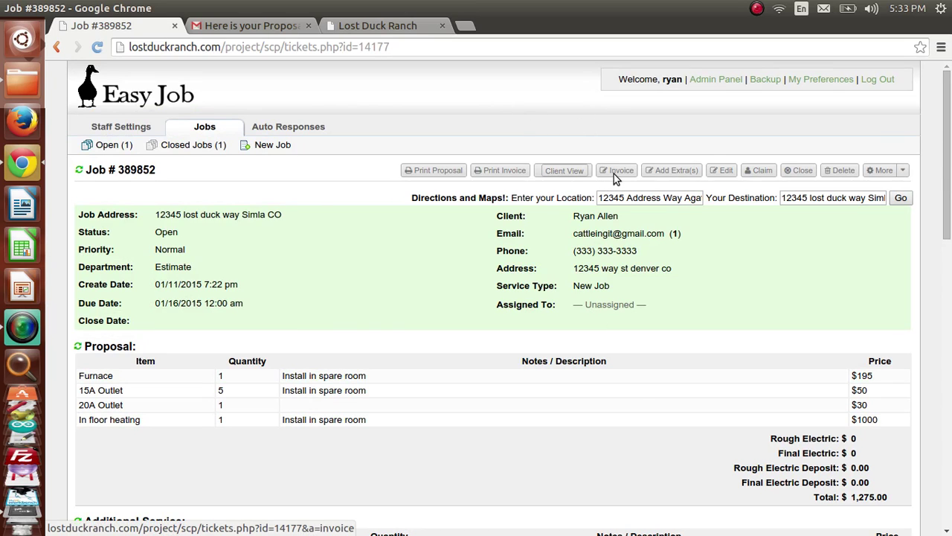
pyautogui.click(615, 176)
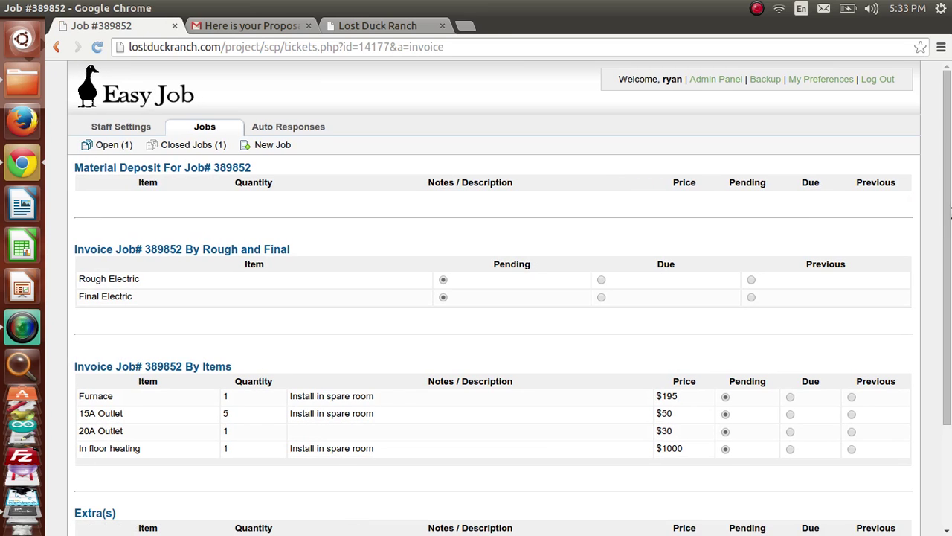
pyautogui.scroll(-4, 950, 249)
pyautogui.click(345, 456)
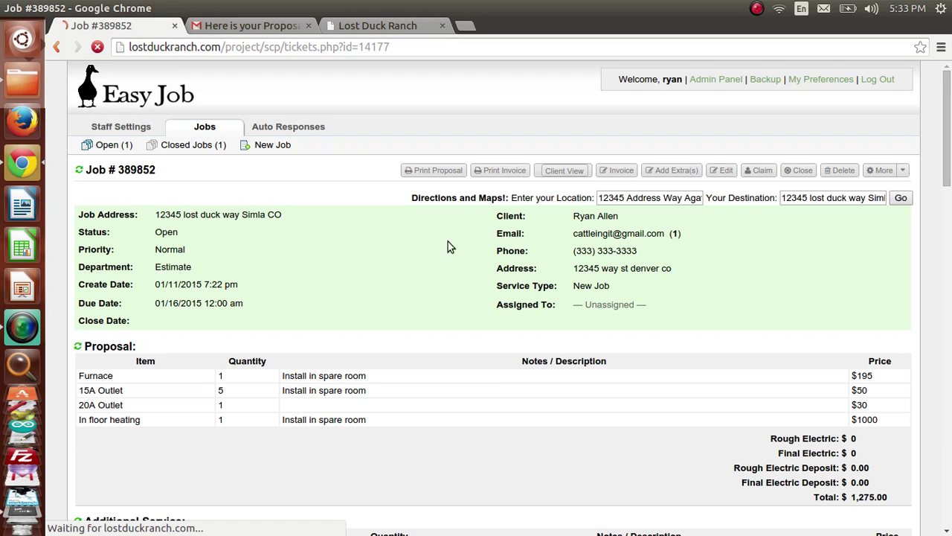
pyautogui.click(668, 173)
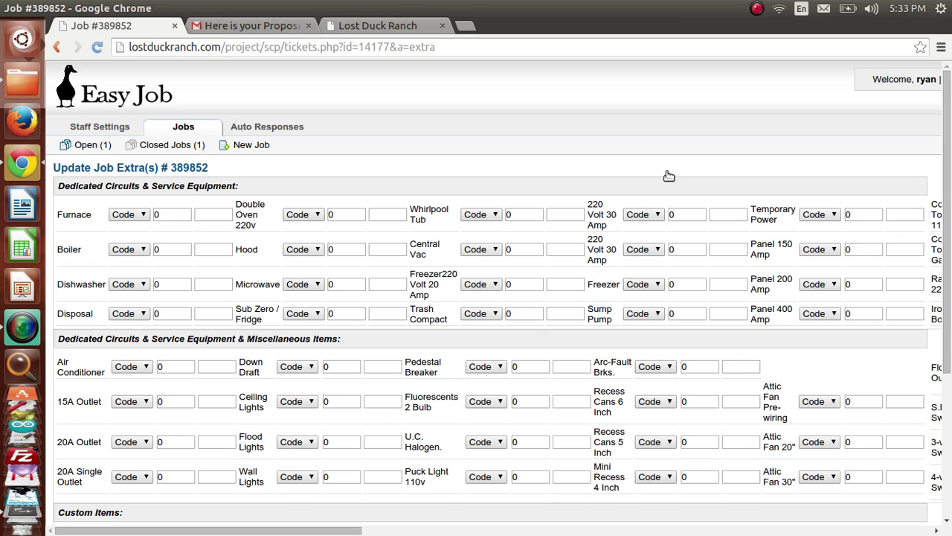
# Step: Pick a reason for the 15A Outlet extra and set its quantity to 2
pyautogui.click(131, 405)
pyautogui.click(84, 406)
pyautogui.click(145, 401)
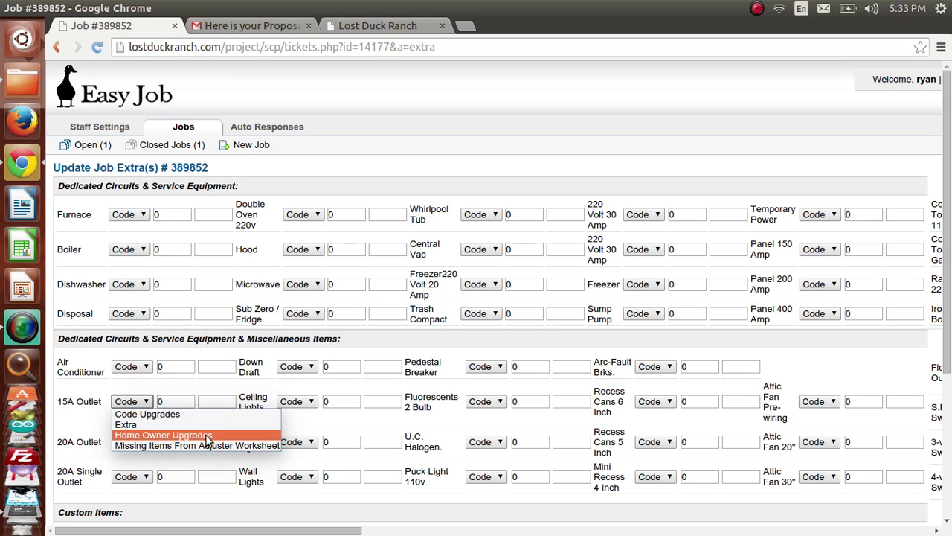
pyautogui.click(206, 436)
pyautogui.press('Tab')
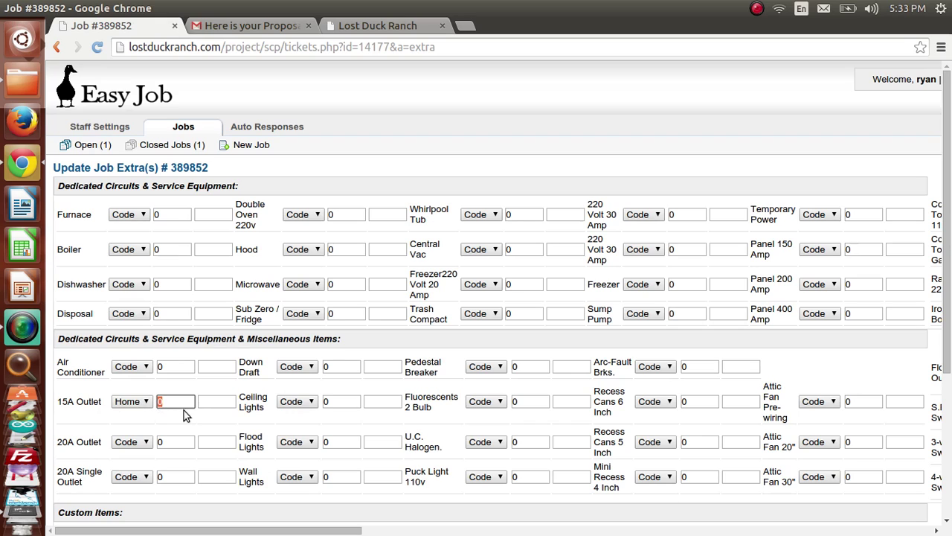
pyautogui.write('1')
pyautogui.press('BackSpace')
pyautogui.write('2')
# Step: Add the note 'Needed to more to be to code', change the reason to Code Upgrades, and save
pyautogui.click(231, 403)
pyautogui.write('Needed to m')
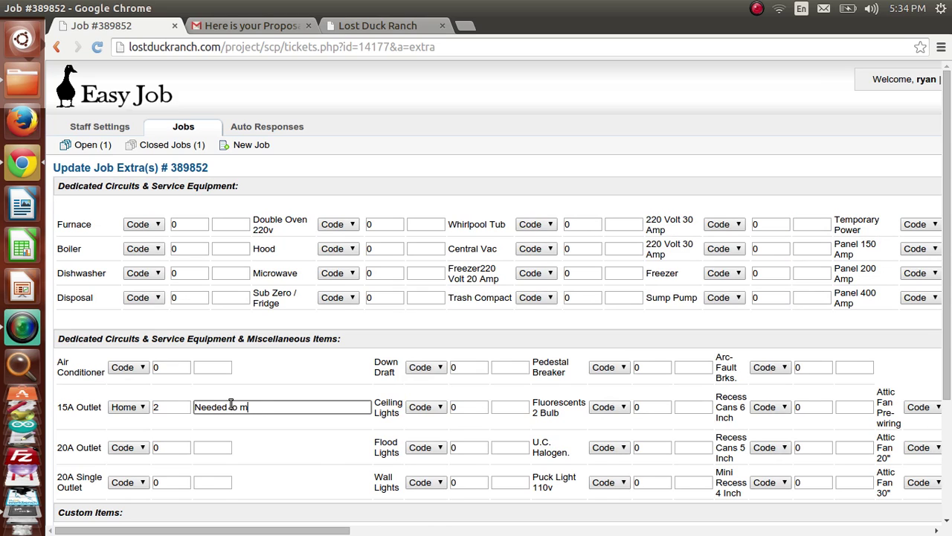
pyautogui.write('ore to be to code.')
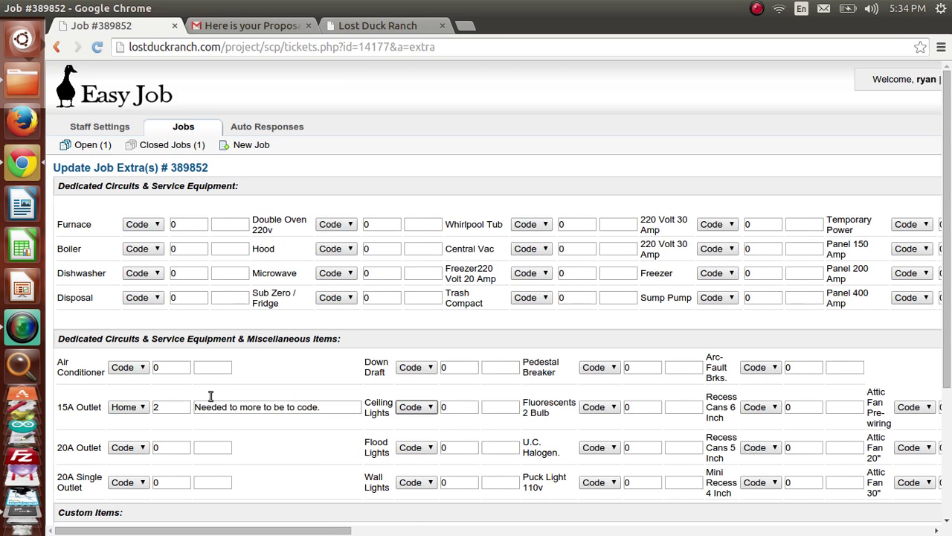
pyautogui.click(128, 402)
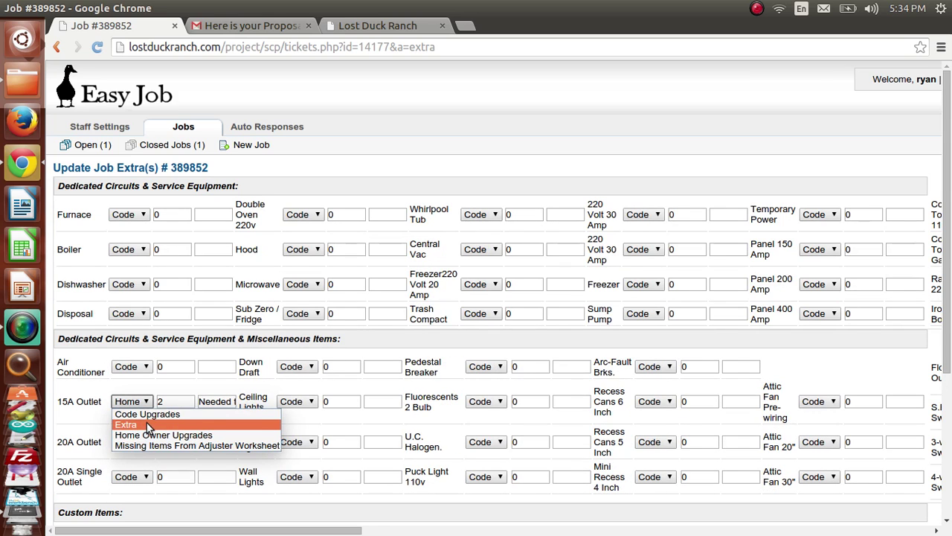
pyautogui.click(149, 414)
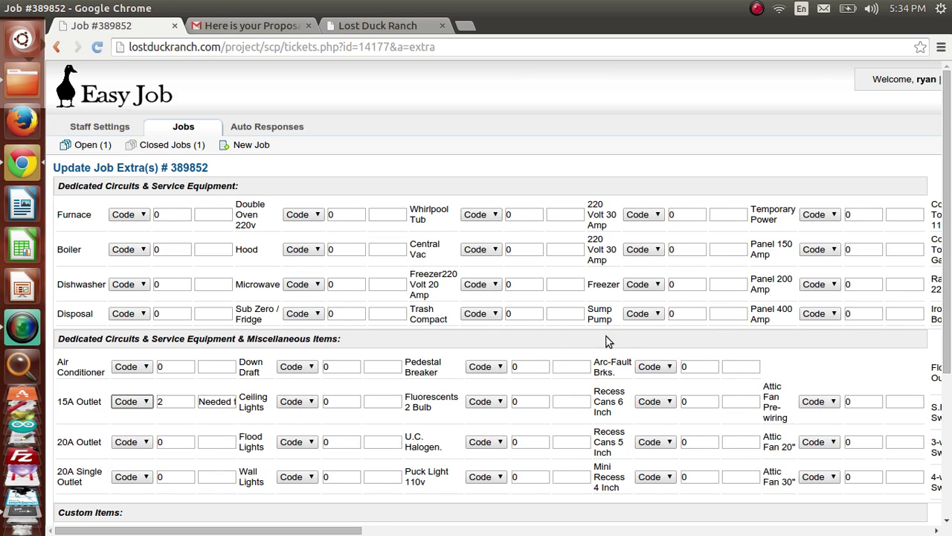
pyautogui.moveTo(948, 349); pyautogui.dragTo(949, 497)
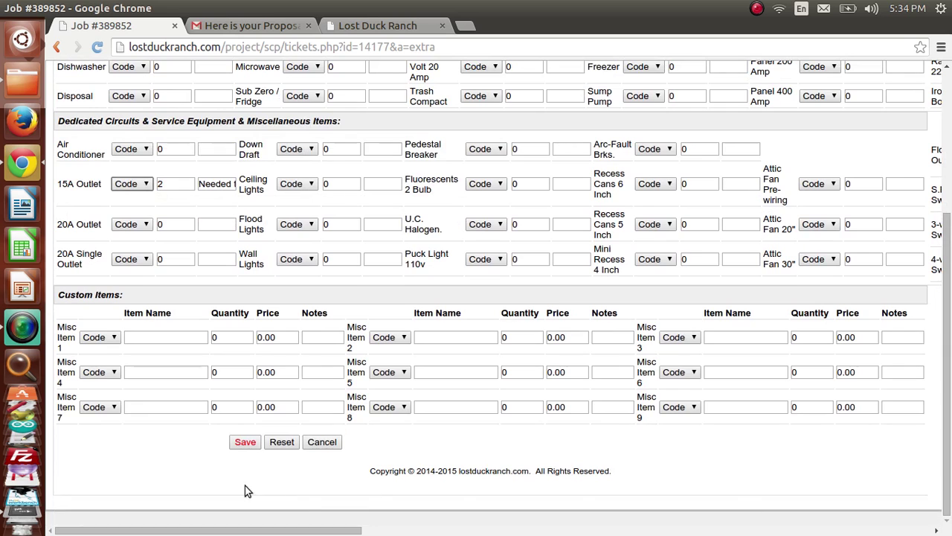
pyautogui.click(245, 441)
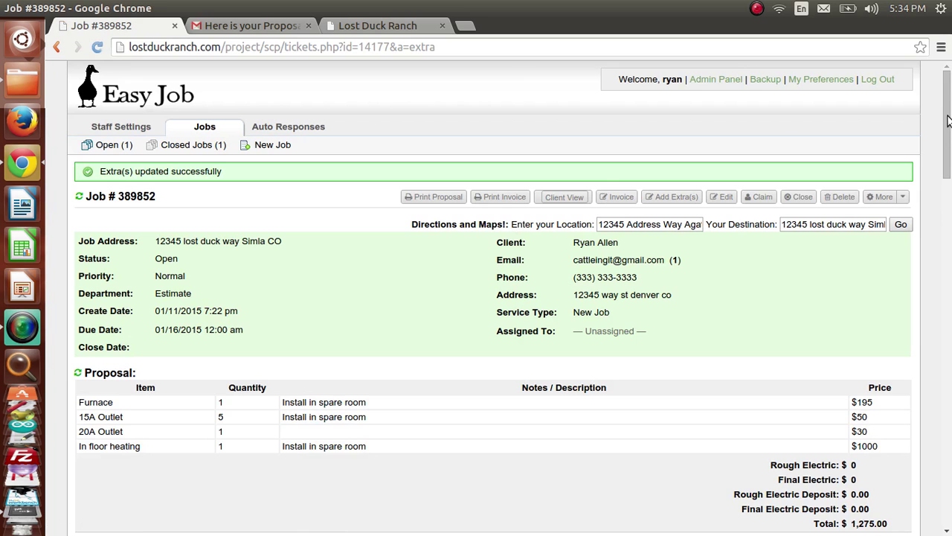
# Step: Check the new Code Upgrades row for two 15A Outlets priced at $20
pyautogui.scroll(-2, 948, 129)
pyautogui.scroll(2, 947, 89)
pyautogui.scroll(-5, 948, 89)
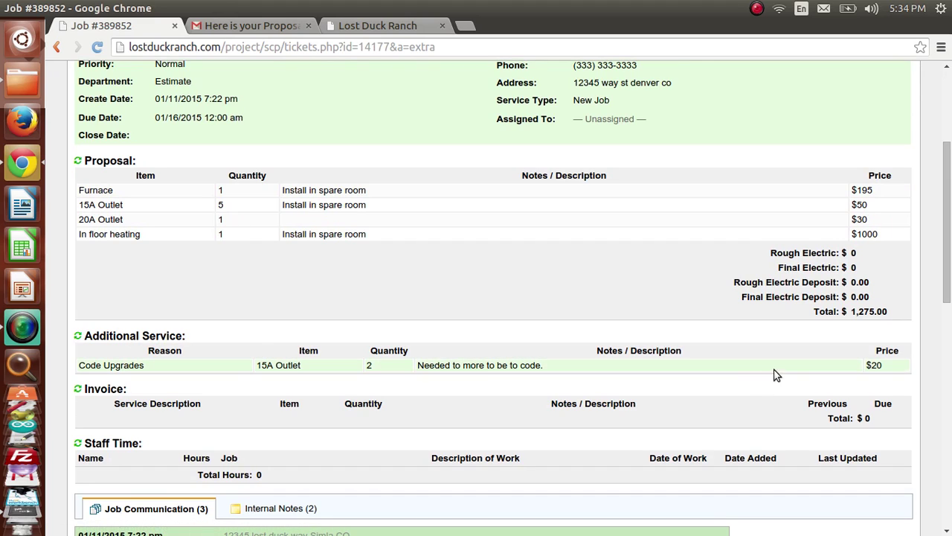
pyautogui.doubleClick(288, 365)
pyautogui.click(883, 369)
pyautogui.doubleClick(878, 367)
pyautogui.moveTo(949, 197); pyautogui.dragTo(800, 122)
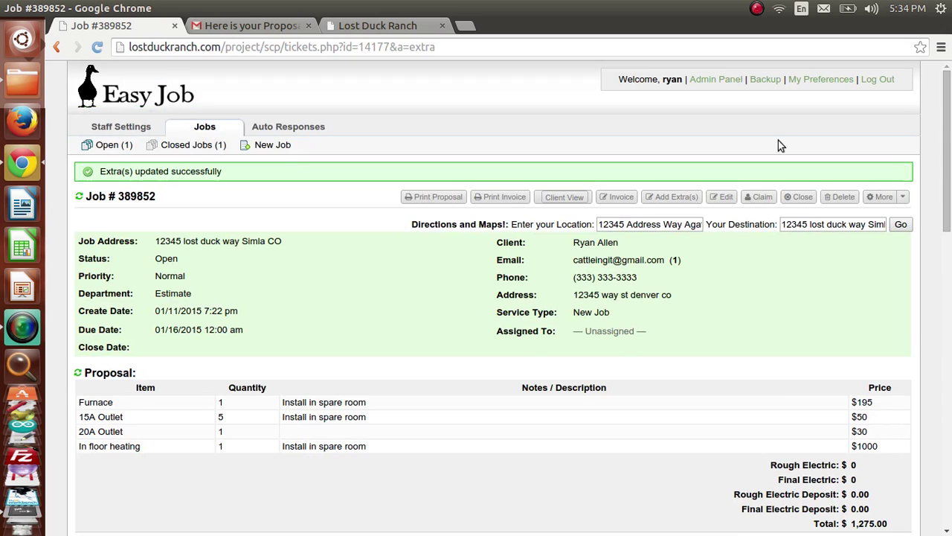
pyautogui.moveTo(949, 157); pyautogui.dragTo(950, 419)
pyautogui.click(261, 407)
# Step: Title the reply 'Please confirm extra outlets'
pyautogui.click(223, 357)
pyautogui.write('Pl')
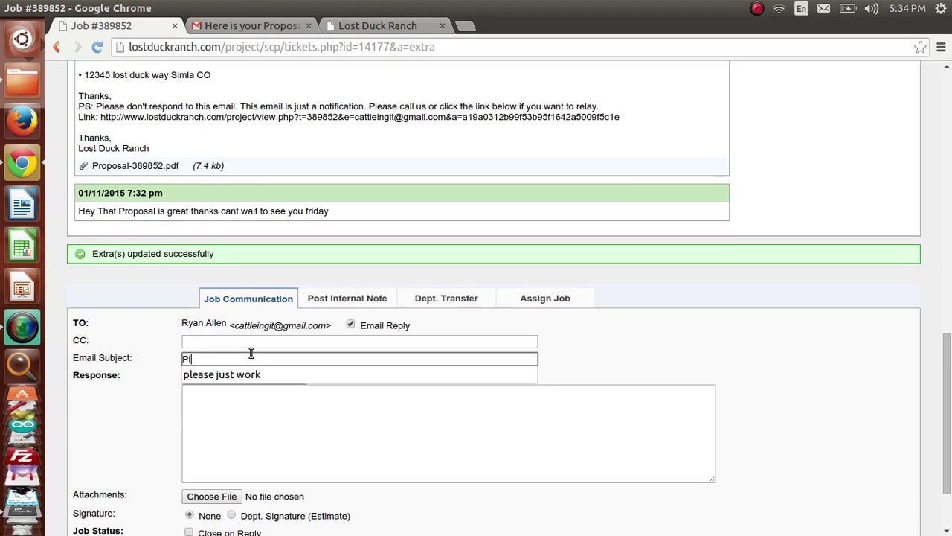
pyautogui.write('ease confirm')
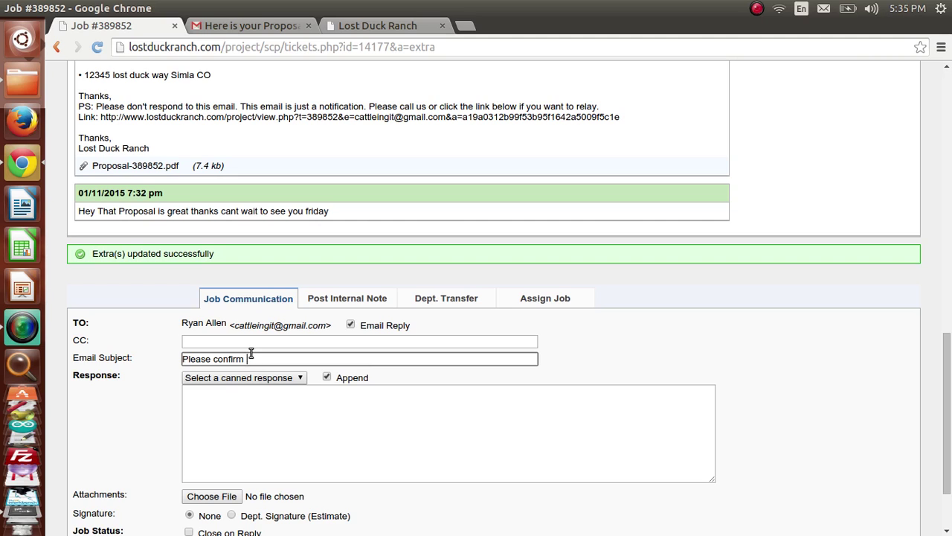
pyautogui.write('outlets')
pyautogui.click(376, 393)
# Step: Copy the Code Upgrades 15A Outlet 2 $20 row into the message and post the reply
pyautogui.scroll(10, 386, 372)
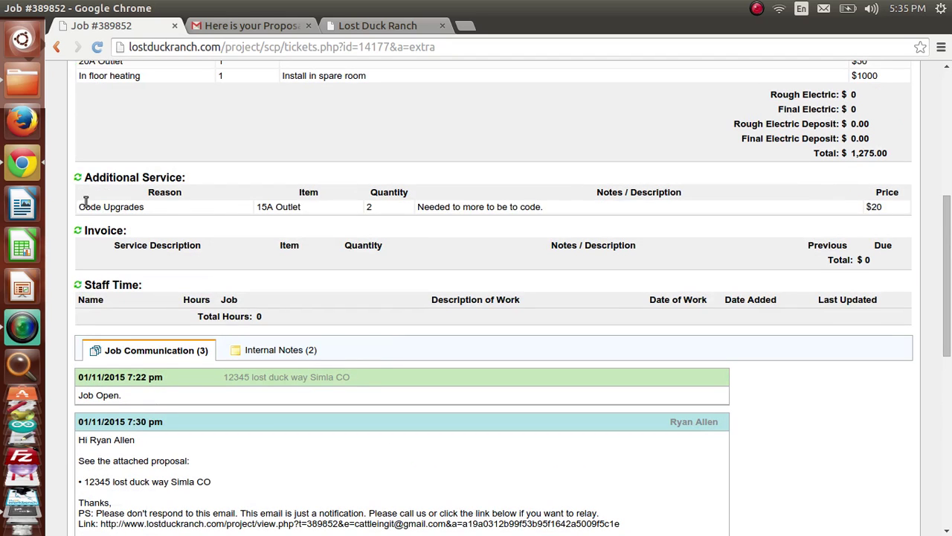
pyautogui.moveTo(79, 212); pyautogui.dragTo(890, 210)
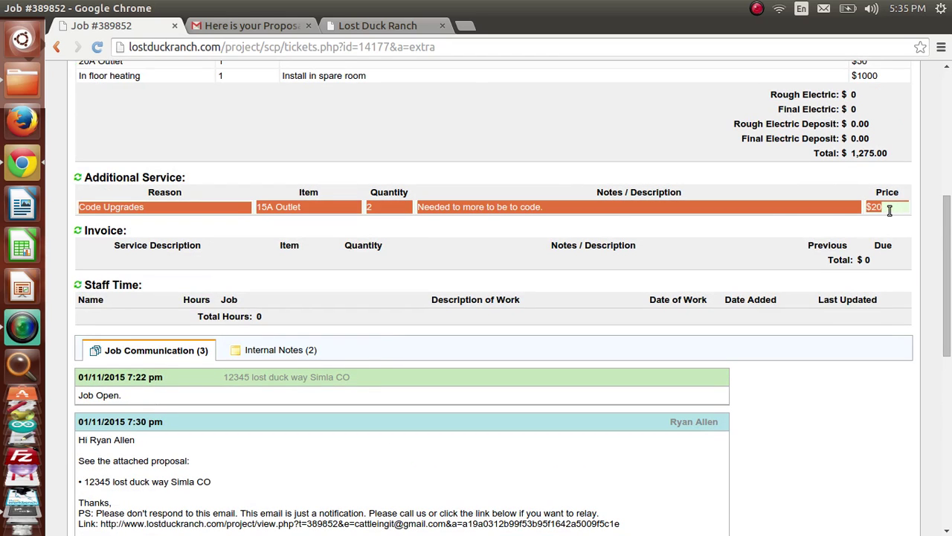
pyautogui.hotkey('ctrl', 'c')
pyautogui.scroll(-11, 506, 454)
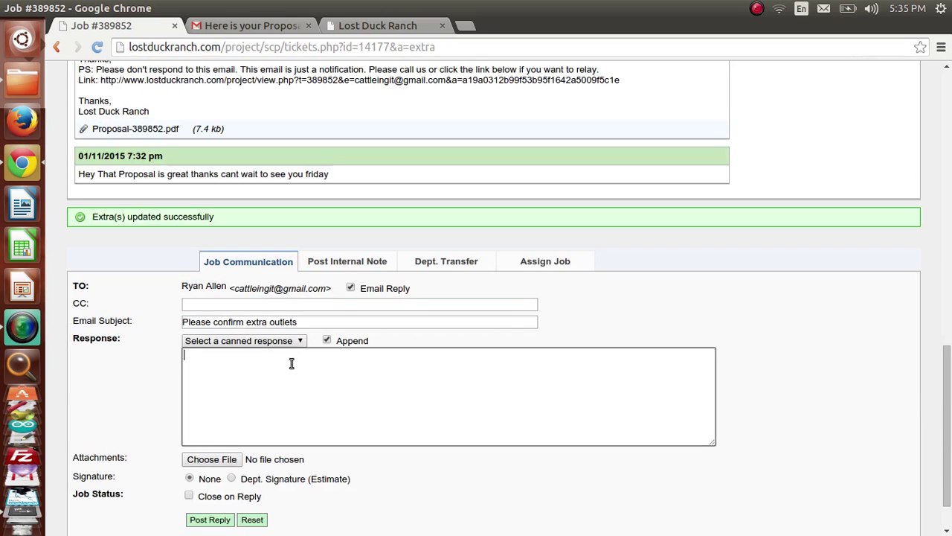
pyautogui.click(297, 365)
pyautogui.hotkey('ctrl', 'v')
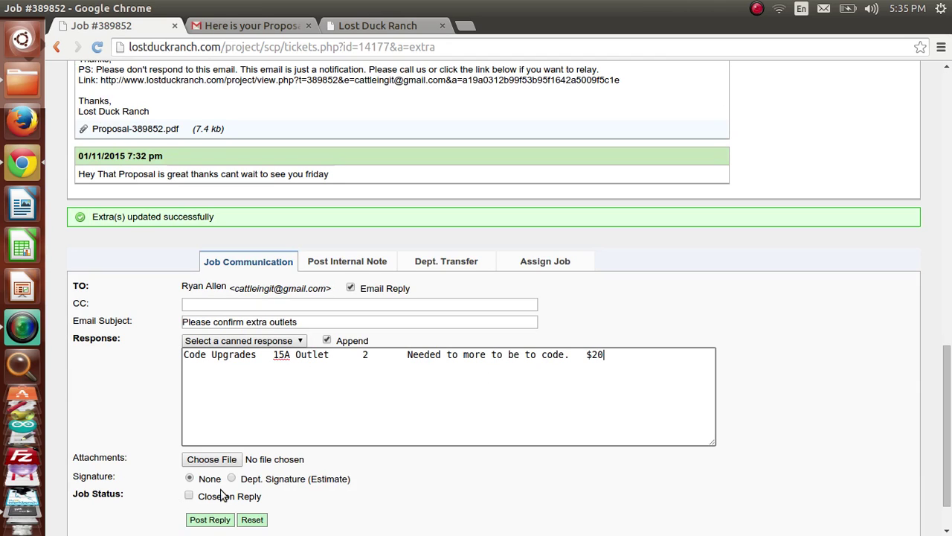
pyautogui.click(209, 519)
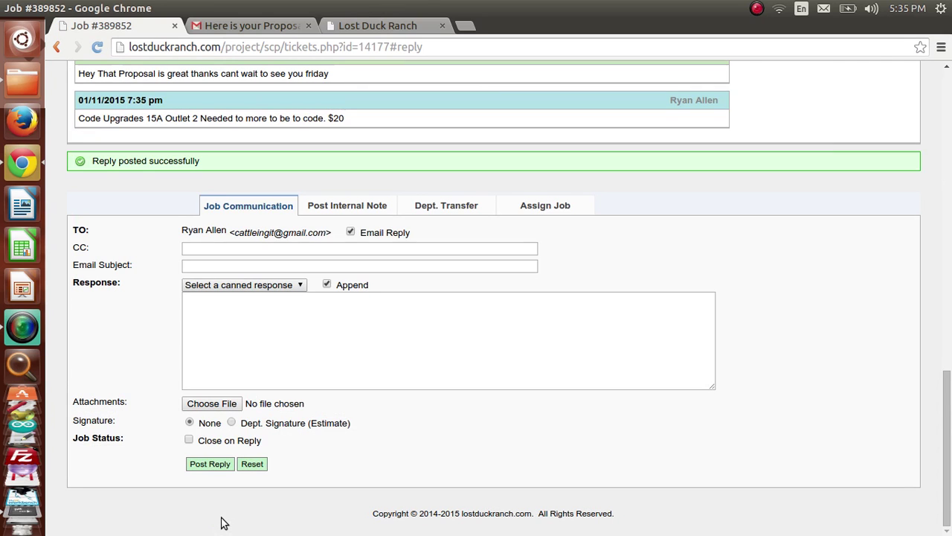
pyautogui.moveTo(947, 446); pyautogui.dragTo(949, 102)
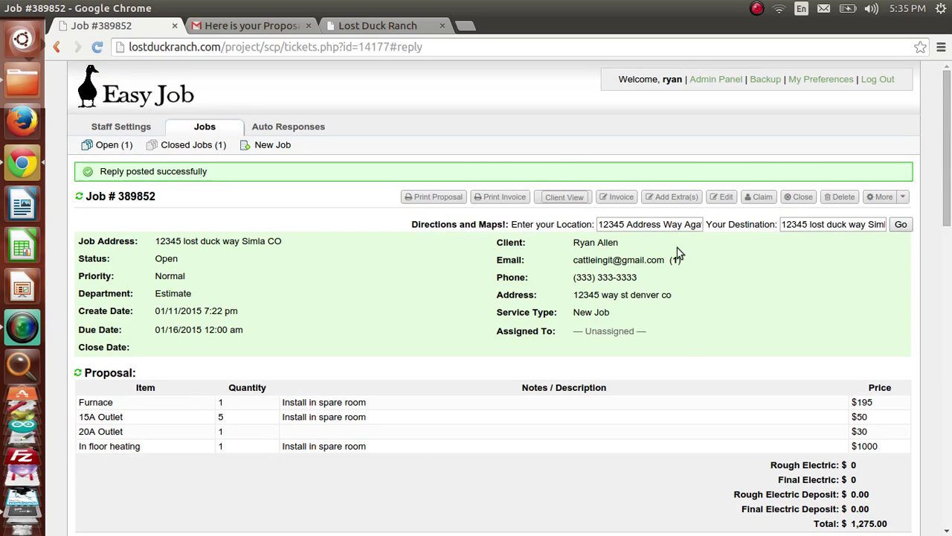
# Step: In the client view, post 'Yea that extra work is fine thanks' approving the outlet extra
pyautogui.click(573, 199)
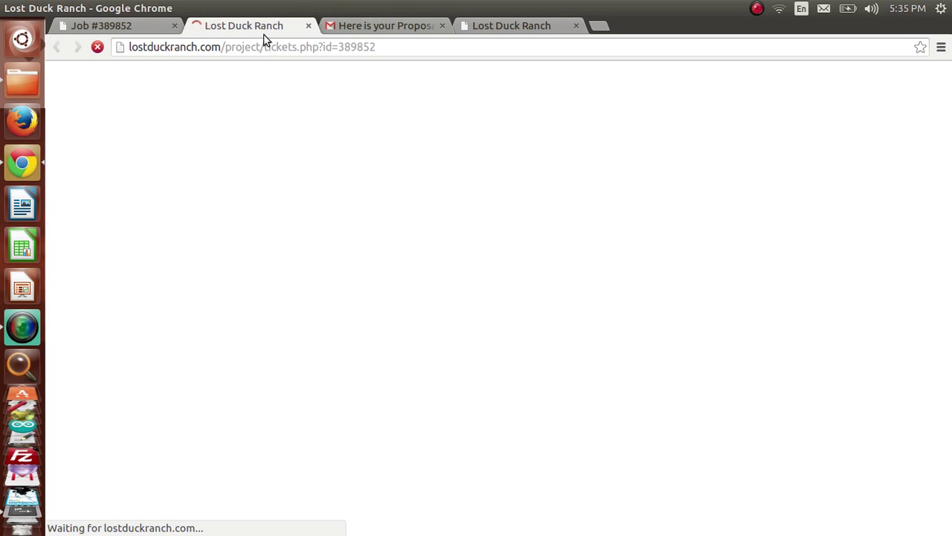
pyautogui.click(127, 25)
pyautogui.click(247, 26)
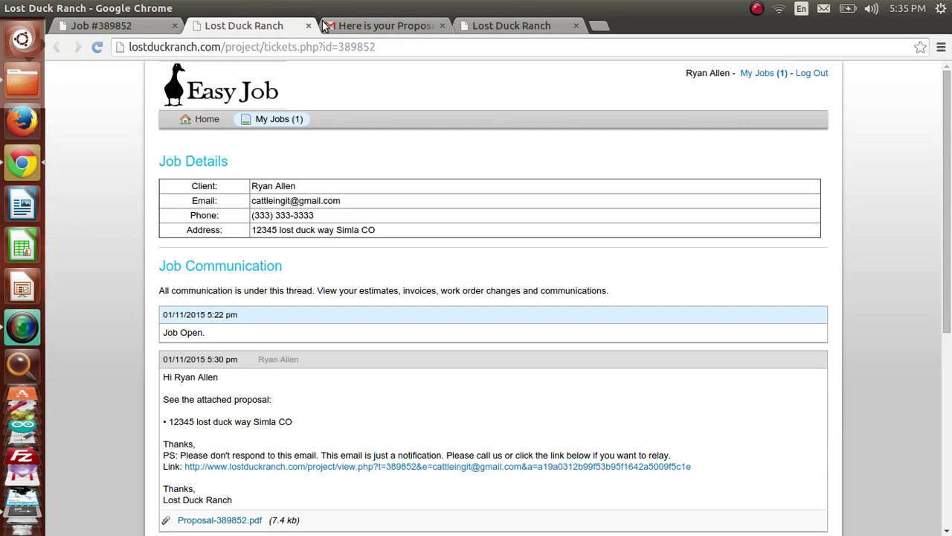
pyautogui.moveTo(949, 100); pyautogui.dragTo(950, 263)
pyautogui.moveTo(168, 337); pyautogui.dragTo(275, 347)
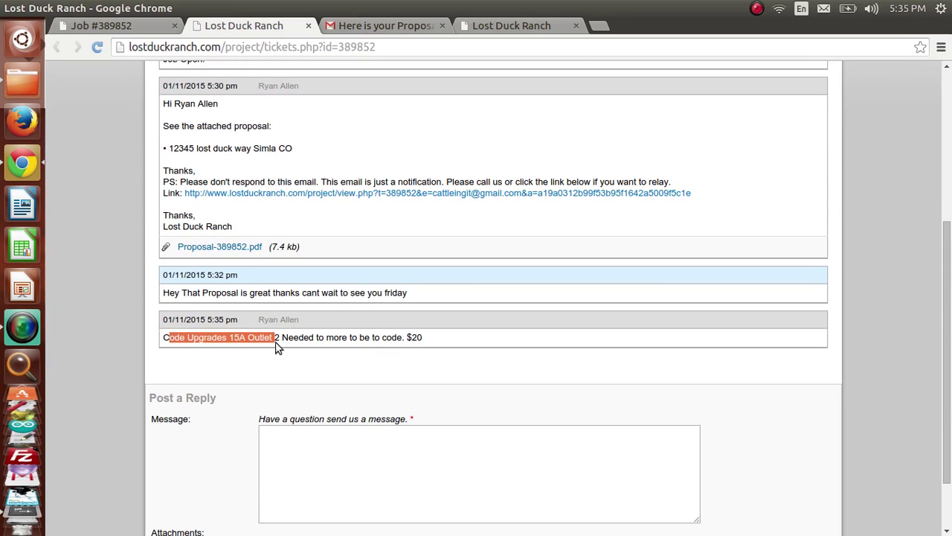
pyautogui.moveTo(947, 357); pyautogui.dragTo(947, 400)
pyautogui.click(535, 373)
pyautogui.write('Ye')
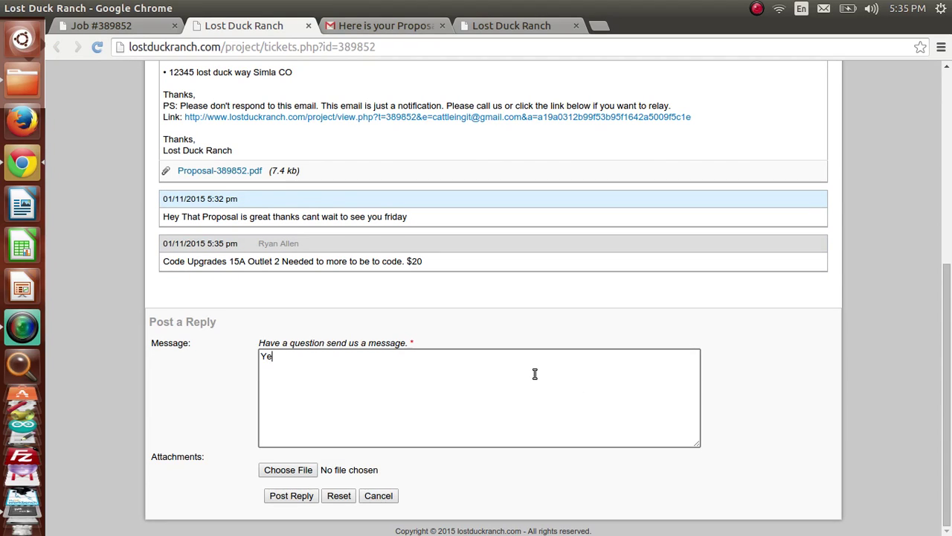
pyautogui.write('a that extra work is fine thanks')
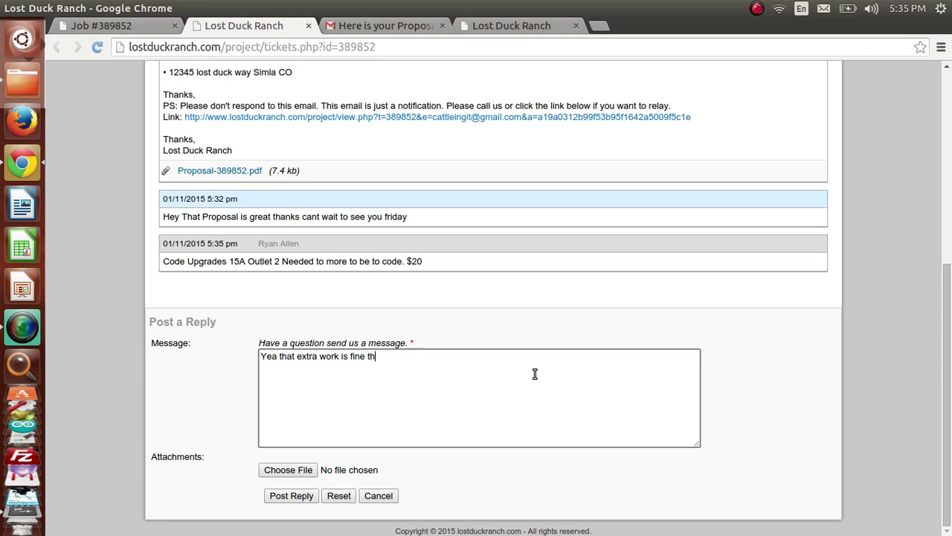
pyautogui.click(277, 504)
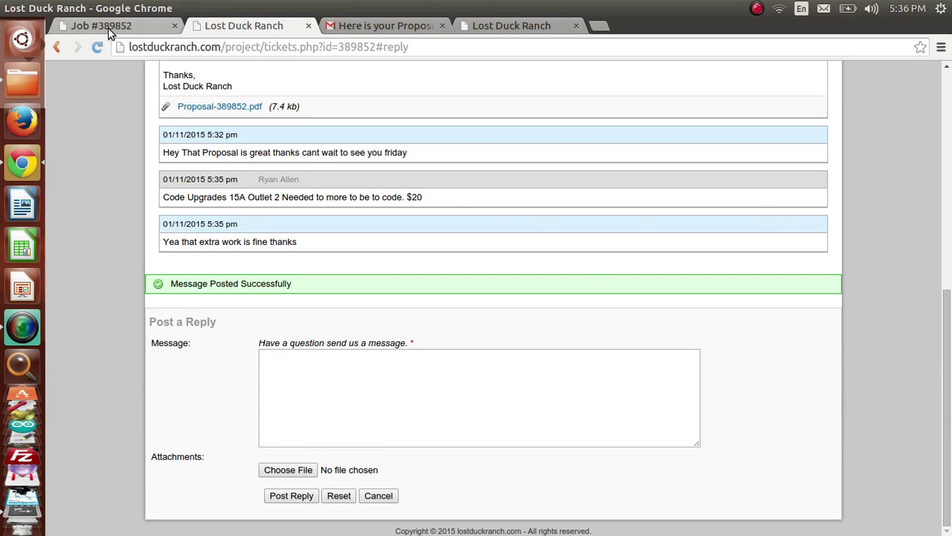
pyautogui.click(108, 27)
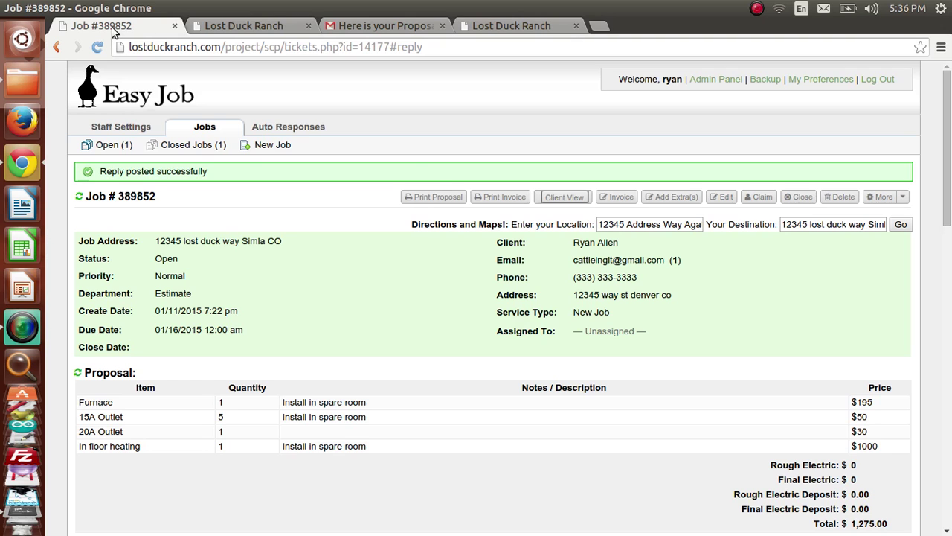
# Step: Open the invoicing page for job 389852 and review its items
pyautogui.click(623, 202)
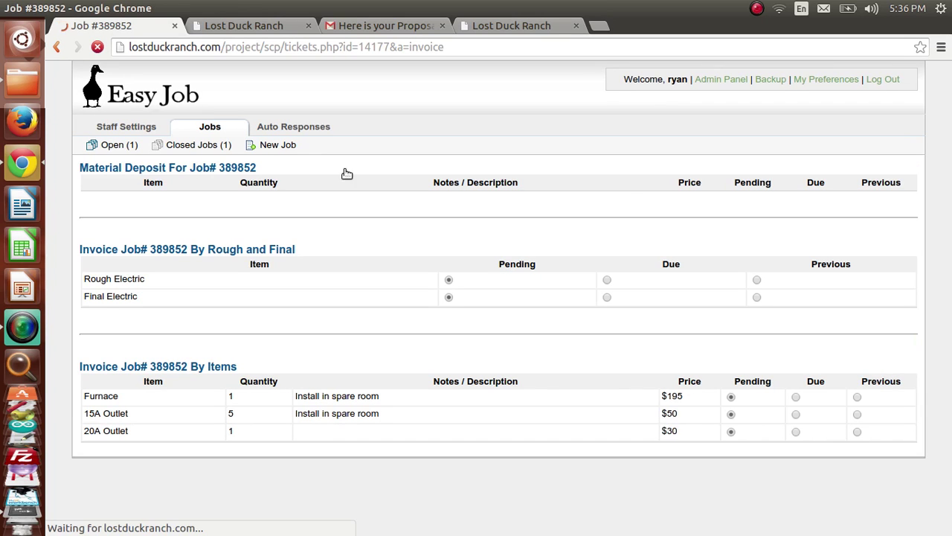
pyautogui.moveTo(107, 168); pyautogui.dragTo(255, 168)
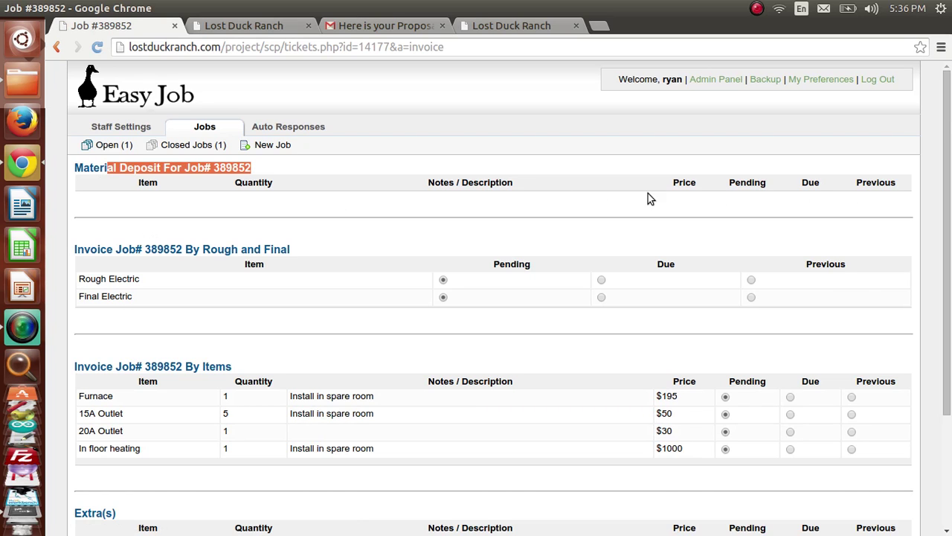
pyautogui.scroll(-2, 665, 206)
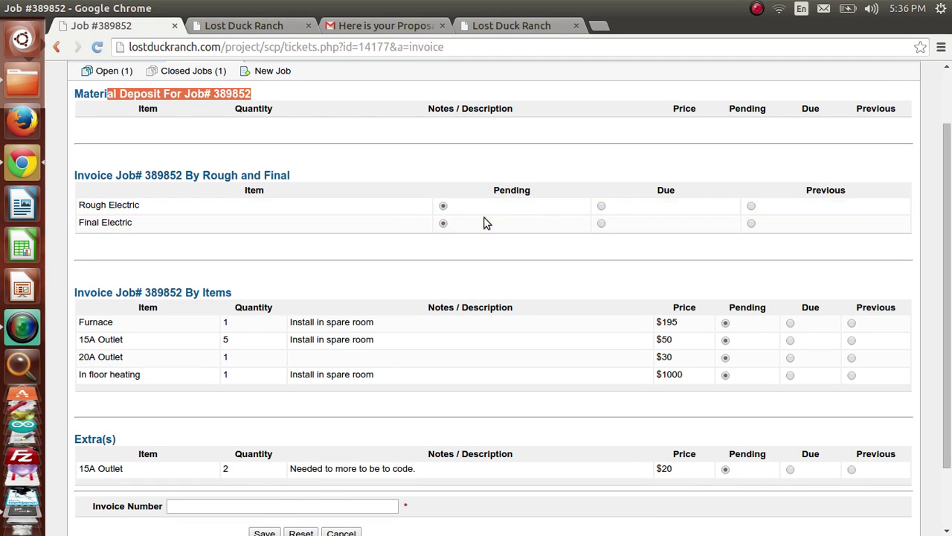
pyautogui.scroll(-2, 484, 223)
pyautogui.moveTo(113, 218); pyautogui.dragTo(170, 218)
pyautogui.click(178, 217)
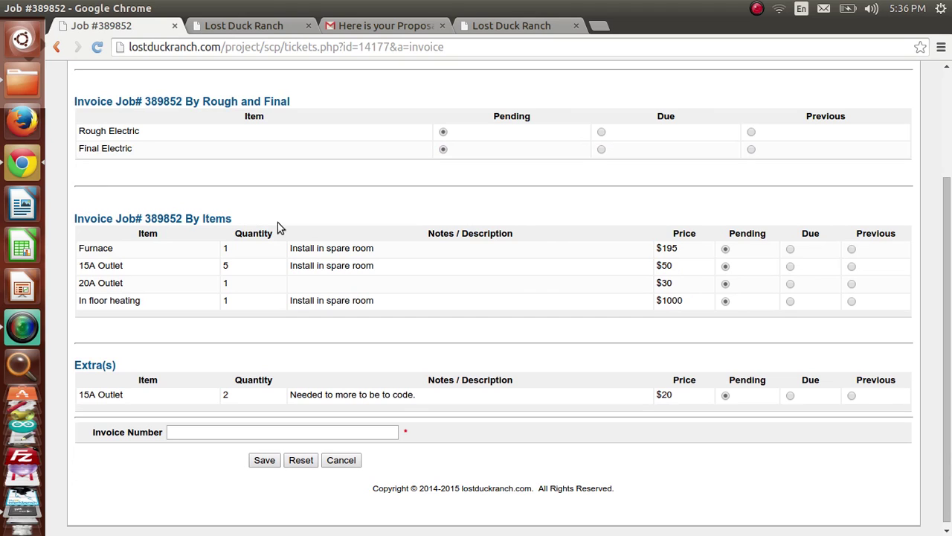
# Step: Mark only the 15A Outlet extra Due, keep all proposal items Pending, and save
pyautogui.click(790, 249)
pyautogui.click(790, 267)
pyautogui.click(790, 283)
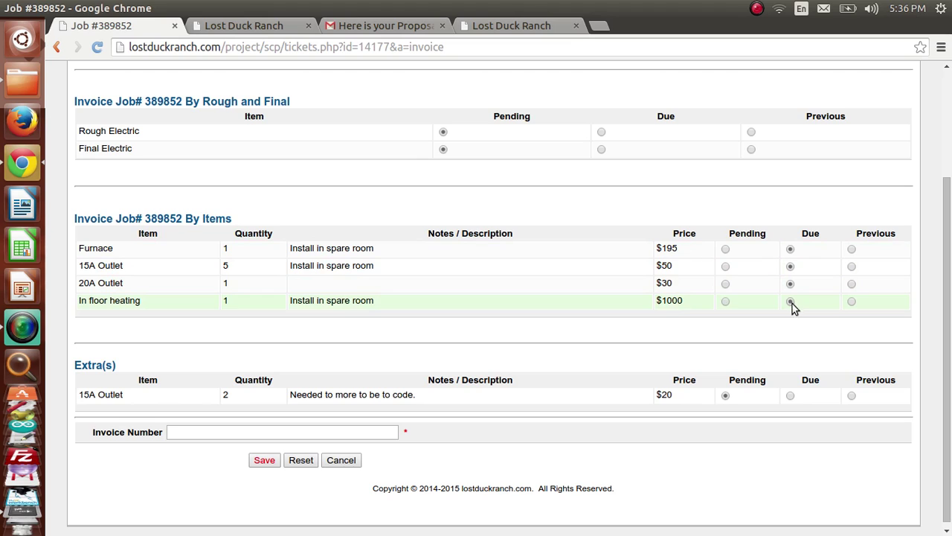
pyautogui.click(789, 395)
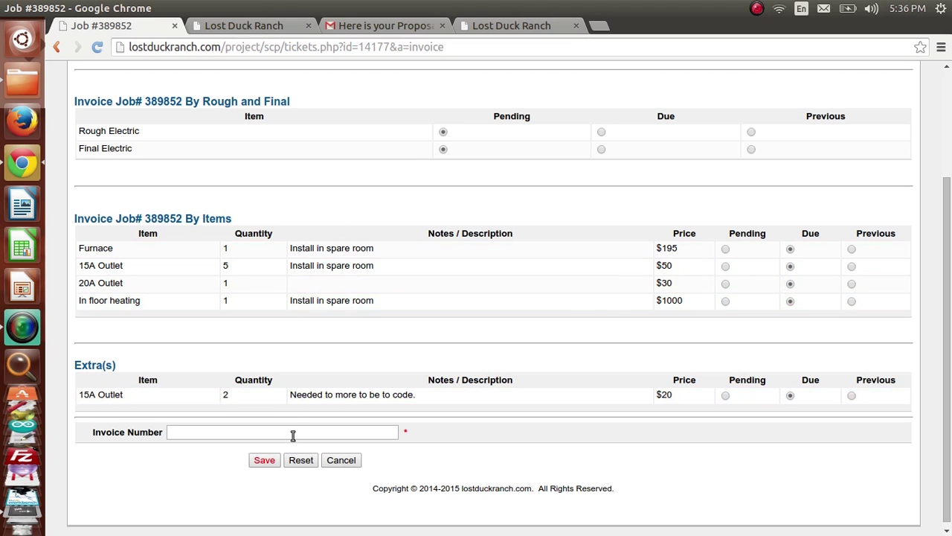
pyautogui.click(219, 430)
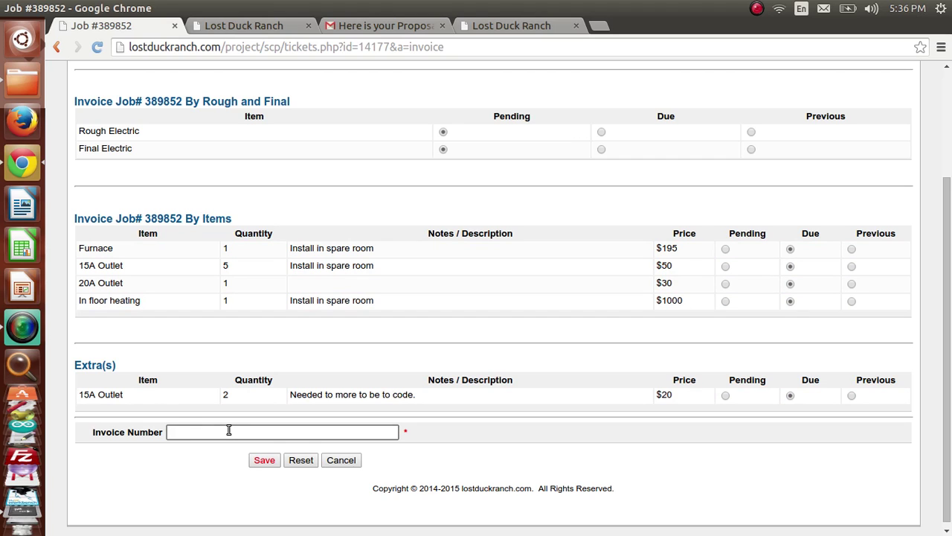
pyautogui.click(726, 248)
pyautogui.click(726, 266)
pyautogui.click(725, 284)
pyautogui.click(725, 300)
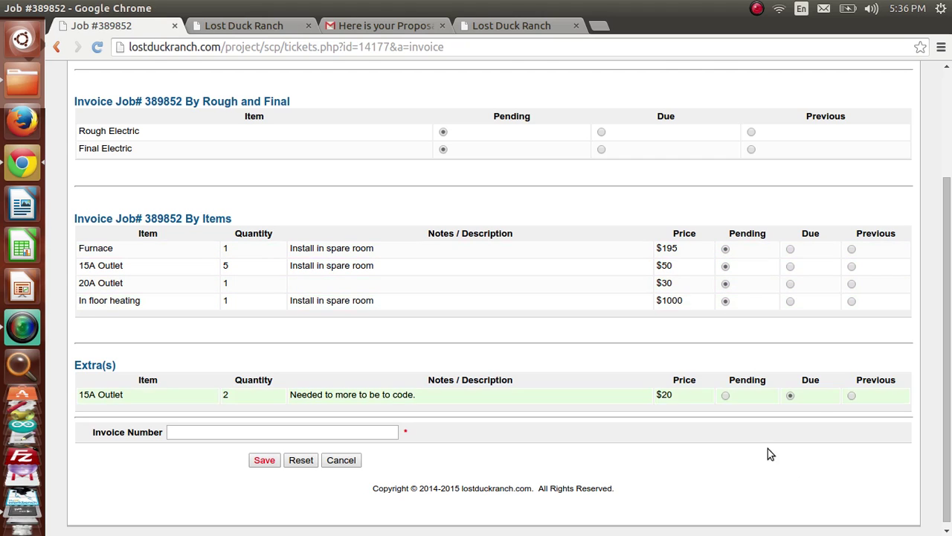
pyautogui.click(264, 460)
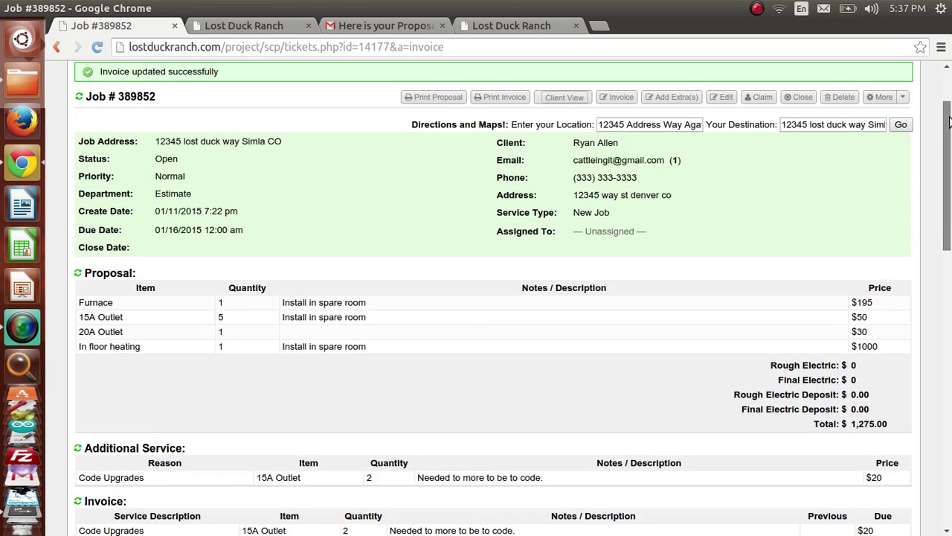
# Step: Reopen job 389852's invoicing form, with Rough Electric, Final Electric and all proposal items Pending
pyautogui.moveTo(947, 102); pyautogui.dragTo(948, 165)
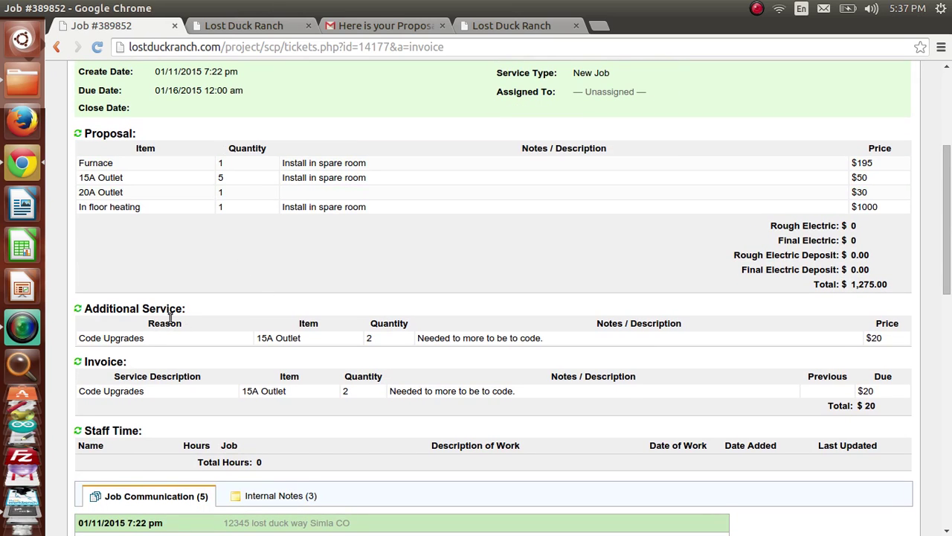
pyautogui.moveTo(947, 231); pyautogui.dragTo(924, 276)
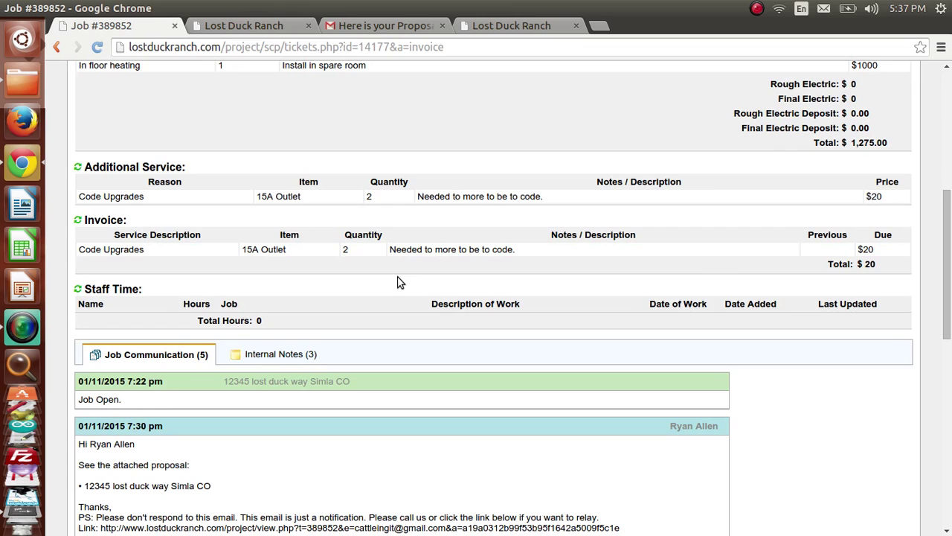
pyautogui.moveTo(948, 347); pyautogui.dragTo(943, 216)
pyautogui.click(621, 197)
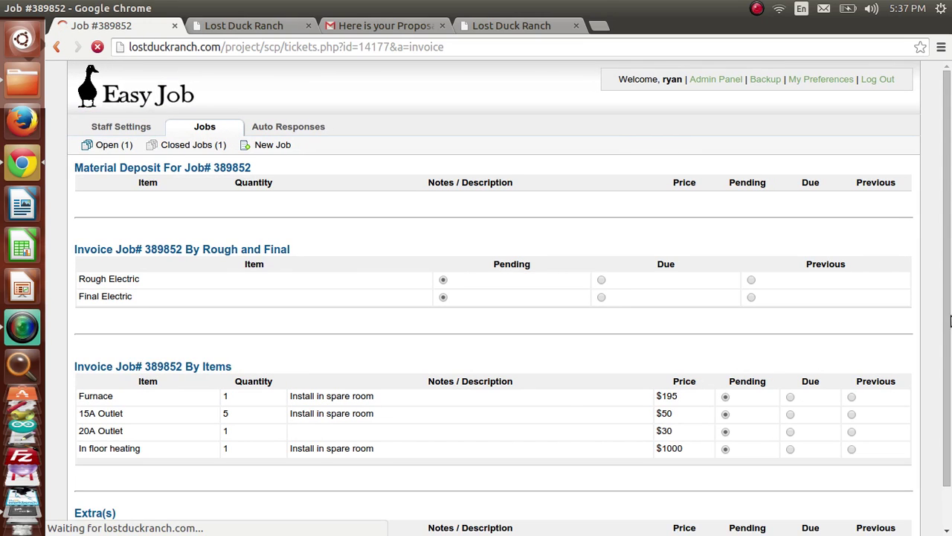
# Step: Mark Furnace, 20A Outlet and In floor heating as Due and save the invoice totaling $1275
pyautogui.scroll(-1, 800, 377)
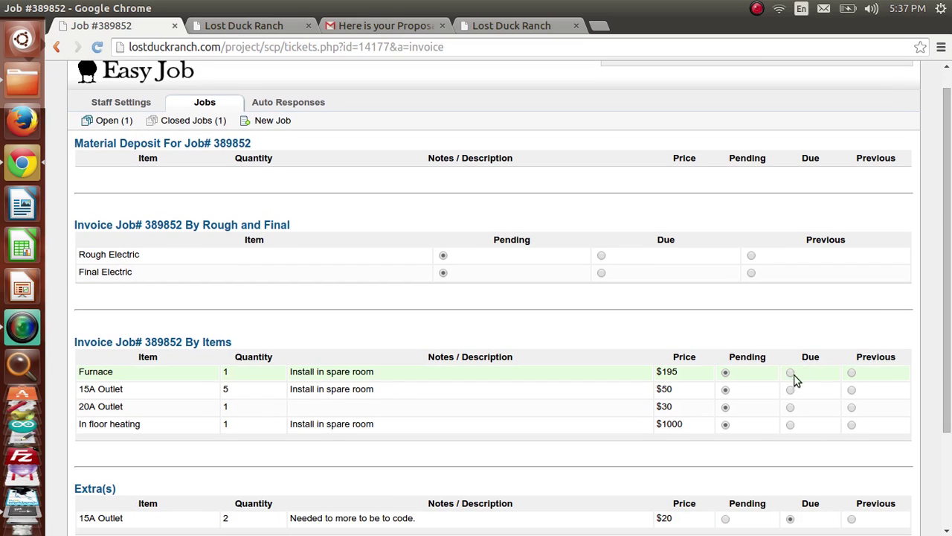
pyautogui.click(790, 373)
pyautogui.click(790, 409)
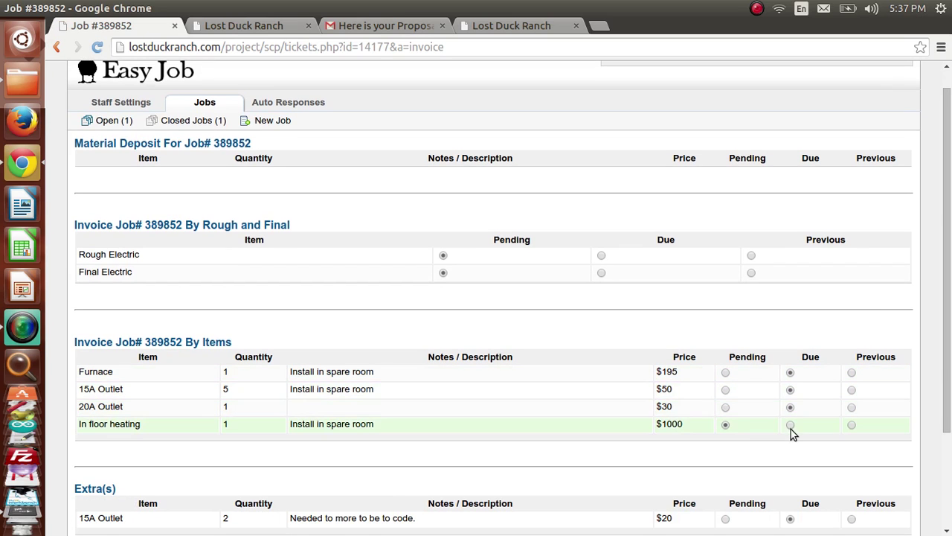
pyautogui.scroll(-3, 811, 353)
pyautogui.click(790, 308)
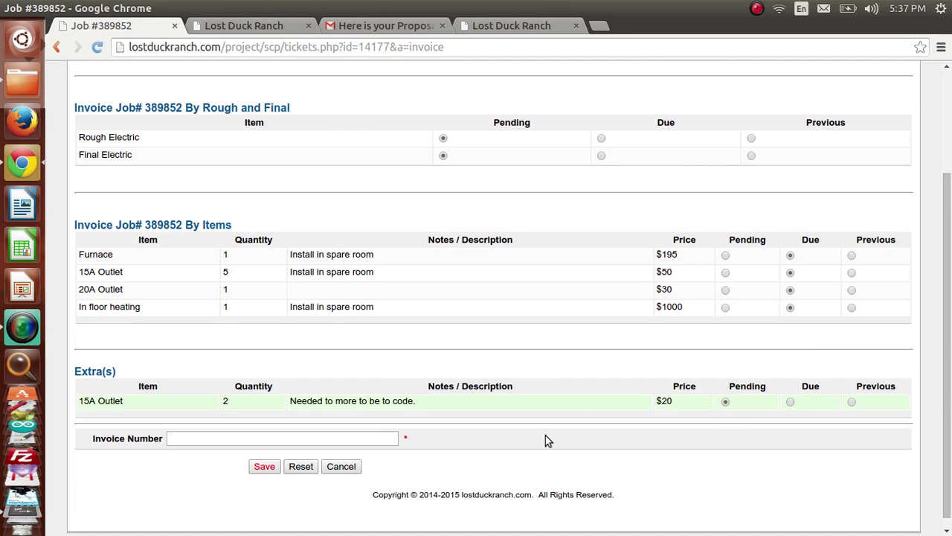
pyautogui.click(264, 466)
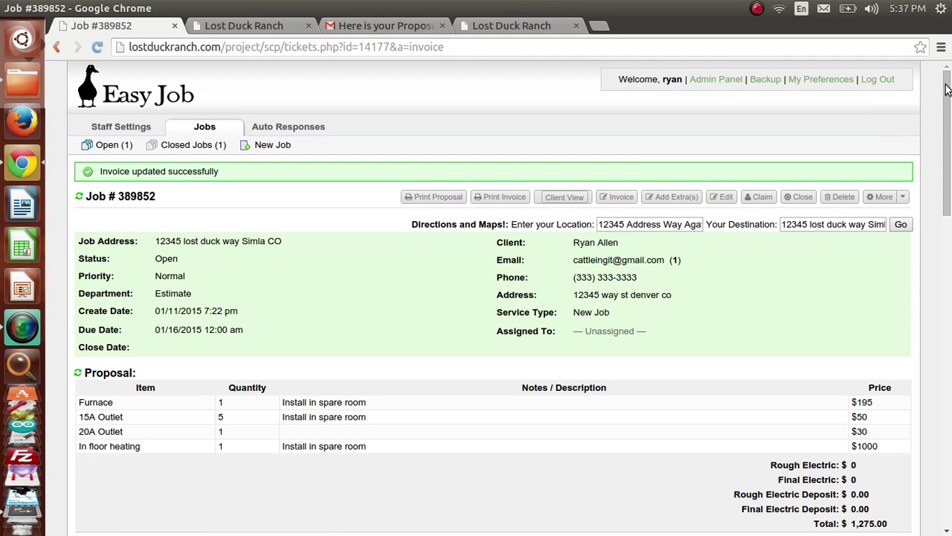
pyautogui.moveTo(948, 83); pyautogui.dragTo(948, 223)
pyautogui.scroll(1, 346, 197)
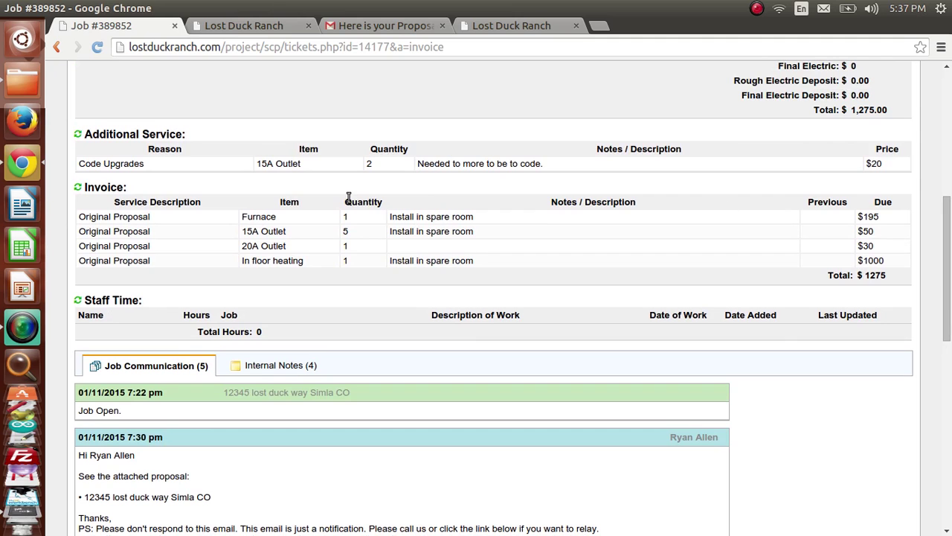
pyautogui.moveTo(871, 277); pyautogui.dragTo(947, 210)
pyautogui.moveTo(888, 351); pyautogui.dragTo(855, 339)
pyautogui.moveTo(949, 257); pyautogui.dragTo(949, 201)
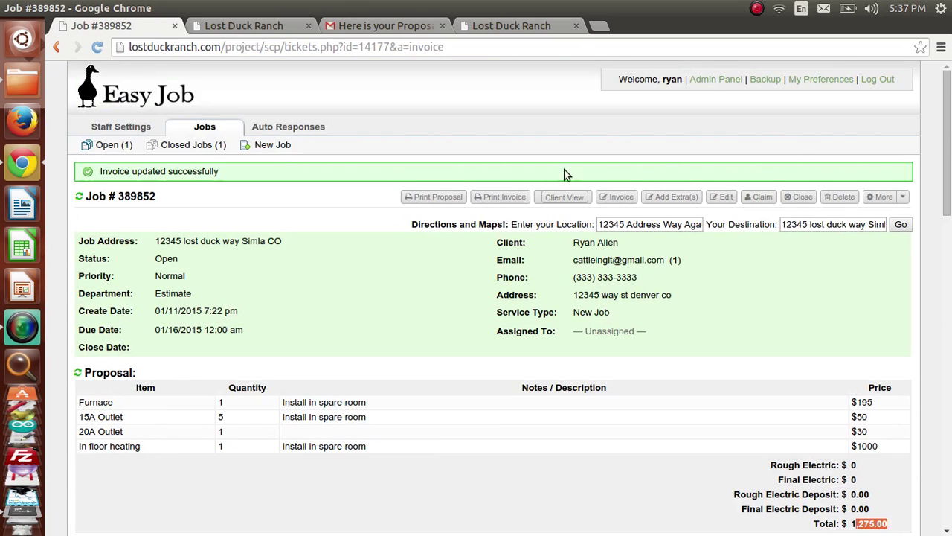
# Step: Generate the printable invoice for job 389852 and review its invoice number and date
pyautogui.click(499, 197)
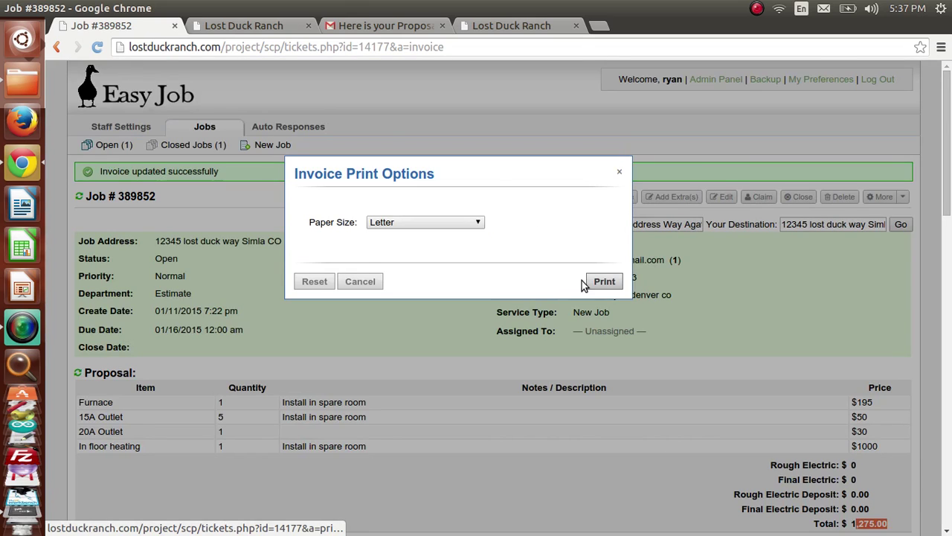
pyautogui.click(605, 282)
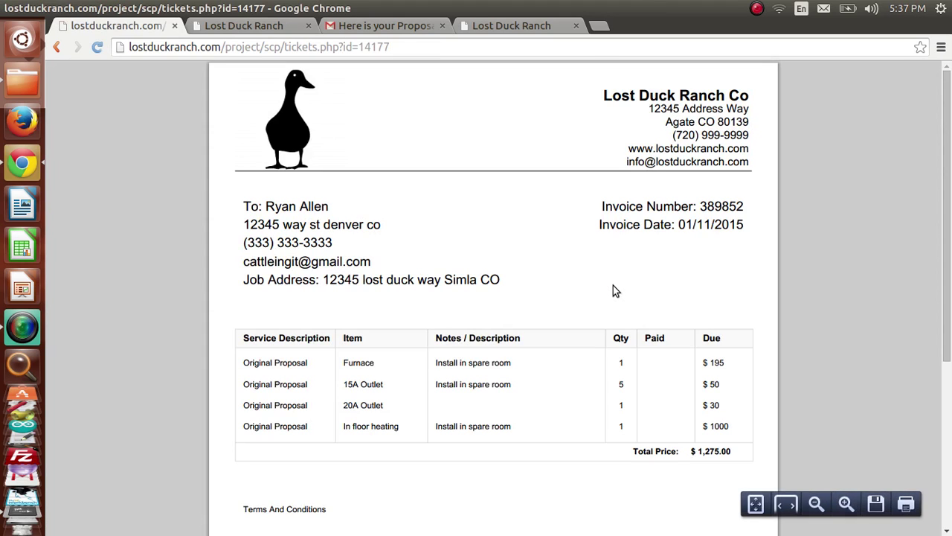
pyautogui.moveTo(602, 208); pyautogui.dragTo(739, 227)
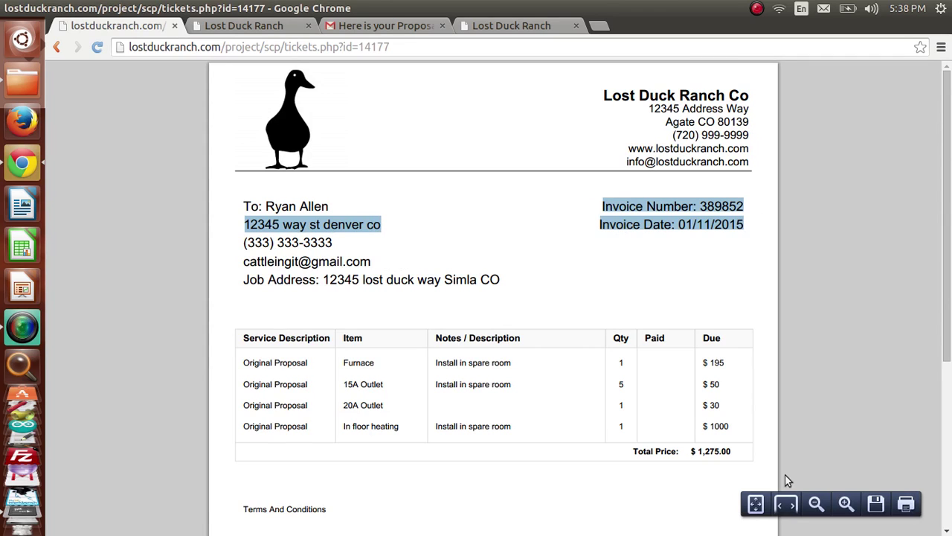
pyautogui.scroll(-3, 946, 371)
pyautogui.scroll(-1, 946, 370)
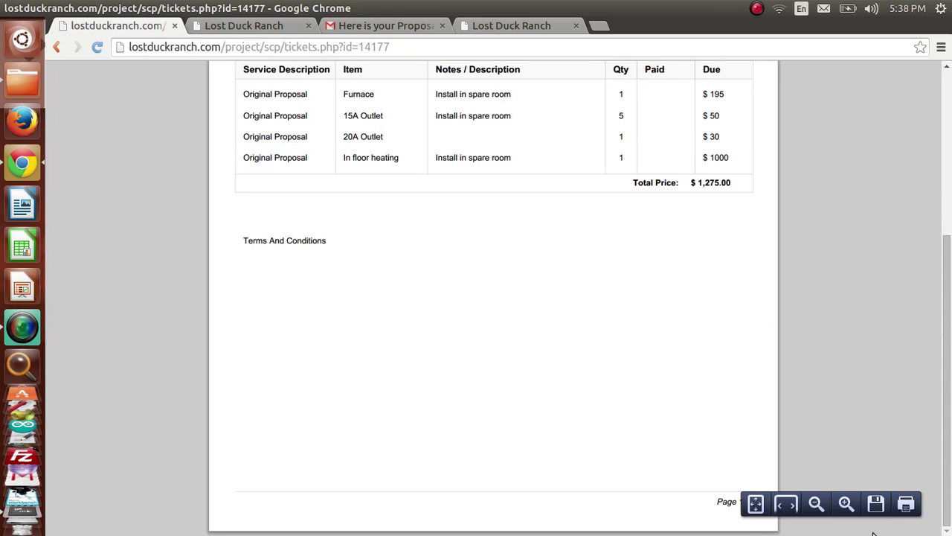
# Step: Save the printable invoice to the Desktop as Invoice-389852.pdf
pyautogui.click(875, 505)
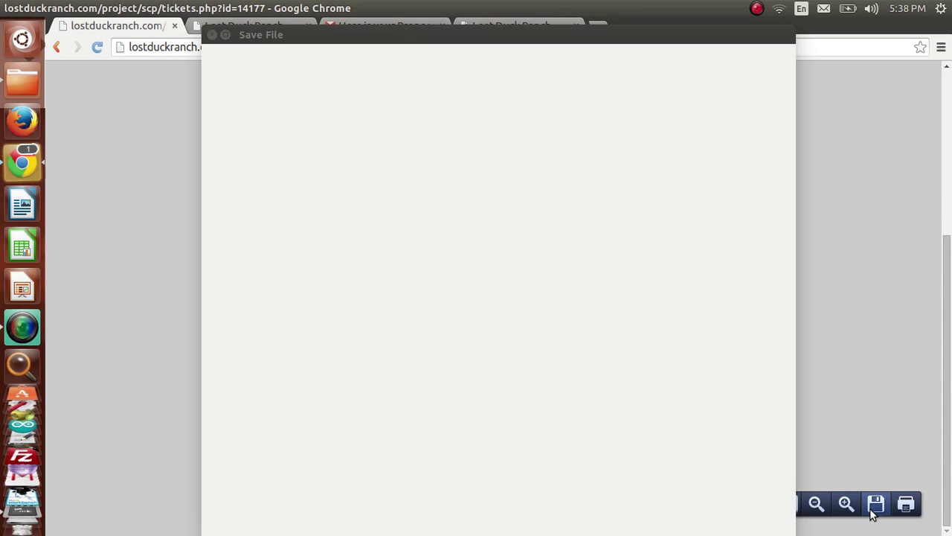
pyautogui.moveTo(383, 62); pyautogui.dragTo(205, 63)
pyautogui.hotkey('ctrl', 'c')
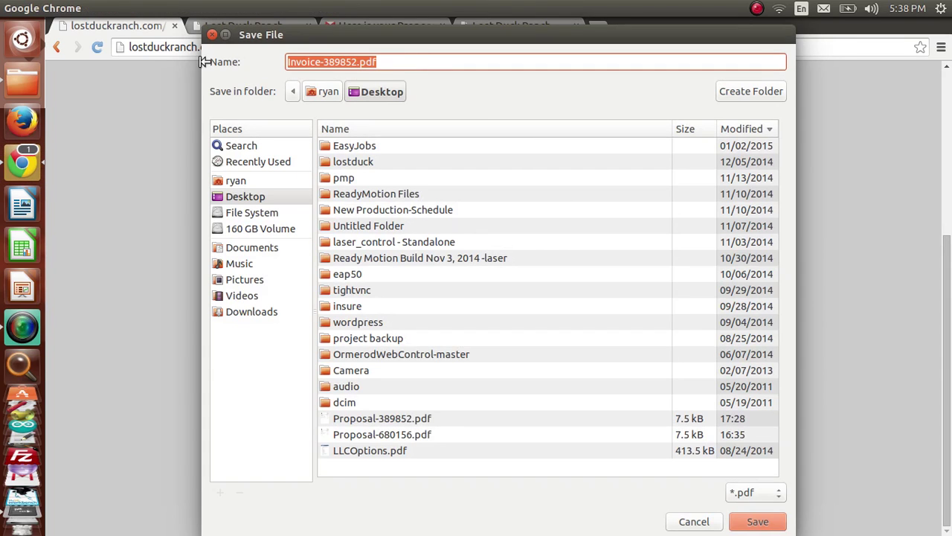
pyautogui.click(759, 521)
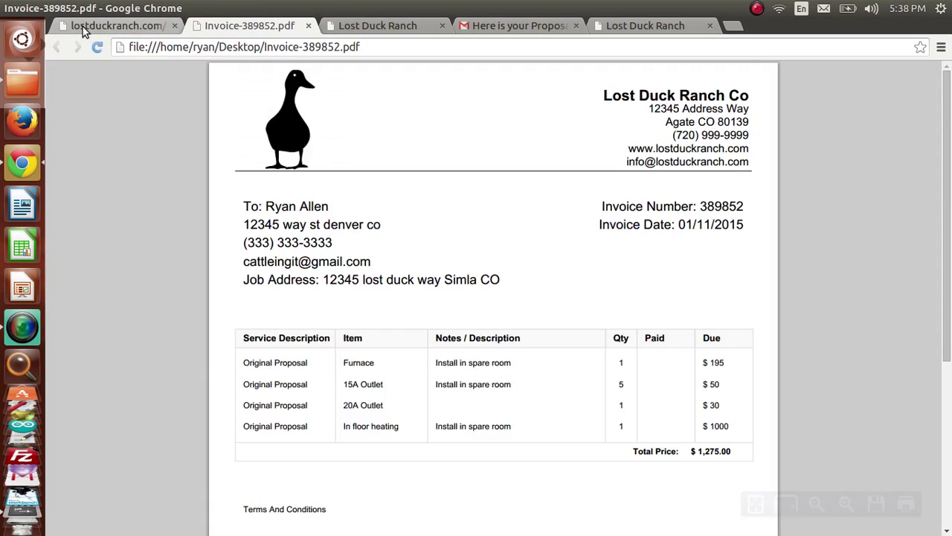
# Step: Return to the Easy Job tab and load the job 389852 page by removing '&a=invoice' from the URL
pyautogui.click(82, 27)
pyautogui.click(56, 48)
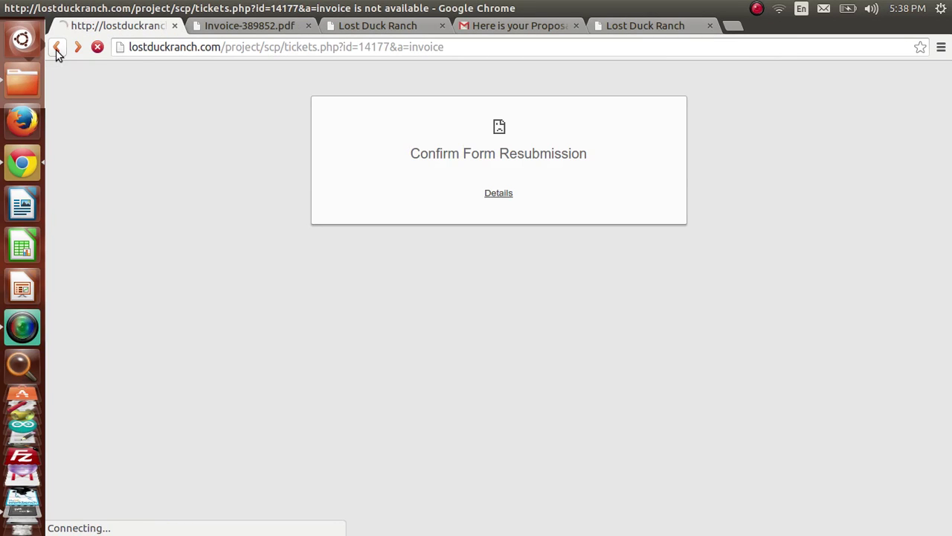
pyautogui.click(489, 47)
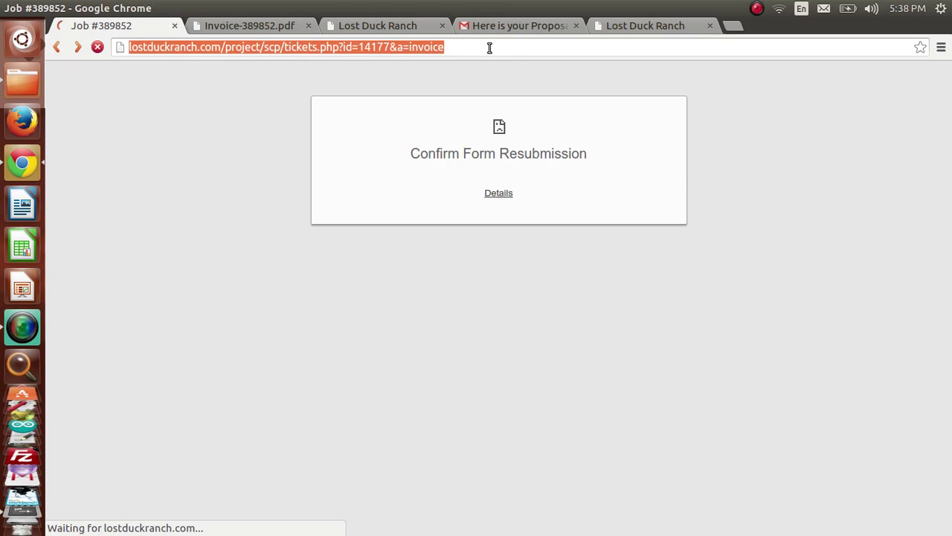
pyautogui.doubleClick(463, 47)
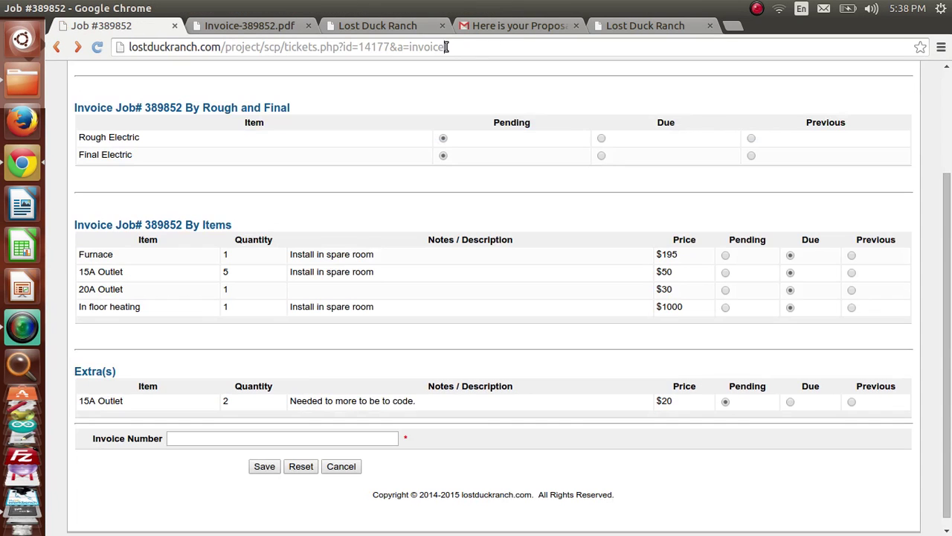
pyautogui.moveTo(446, 47); pyautogui.dragTo(393, 47)
pyautogui.press('BackSpace')
pyautogui.press('Return')
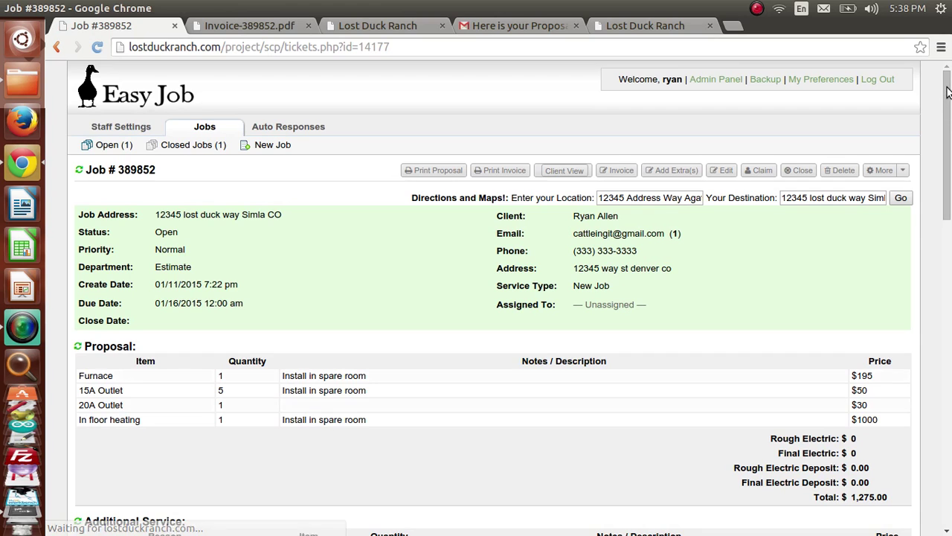
# Step: Set the reply subject to 'Invoice-389852 is ready to view.' and insert the Invoice canned response
pyautogui.moveTo(946, 89); pyautogui.dragTo(943, 471)
pyautogui.click(260, 265)
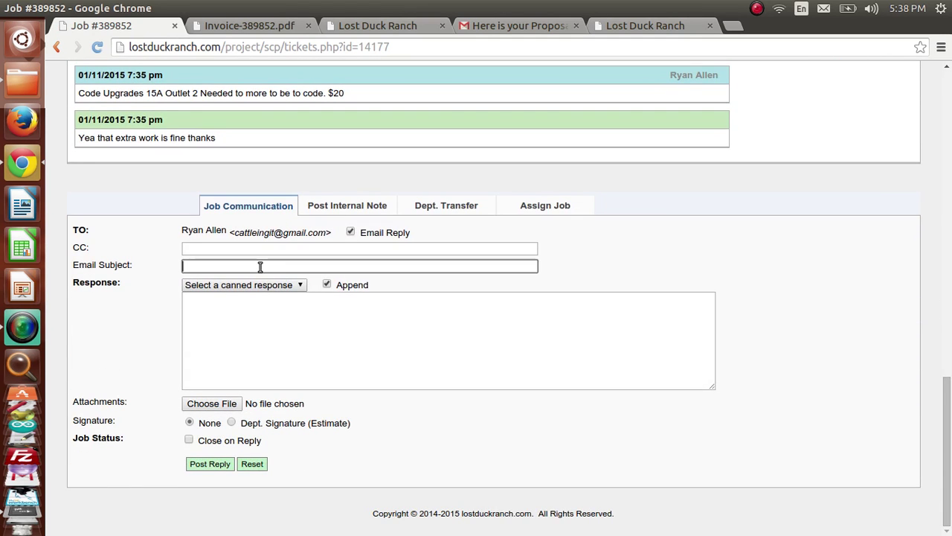
pyautogui.hotkey('ctrl', 'v')
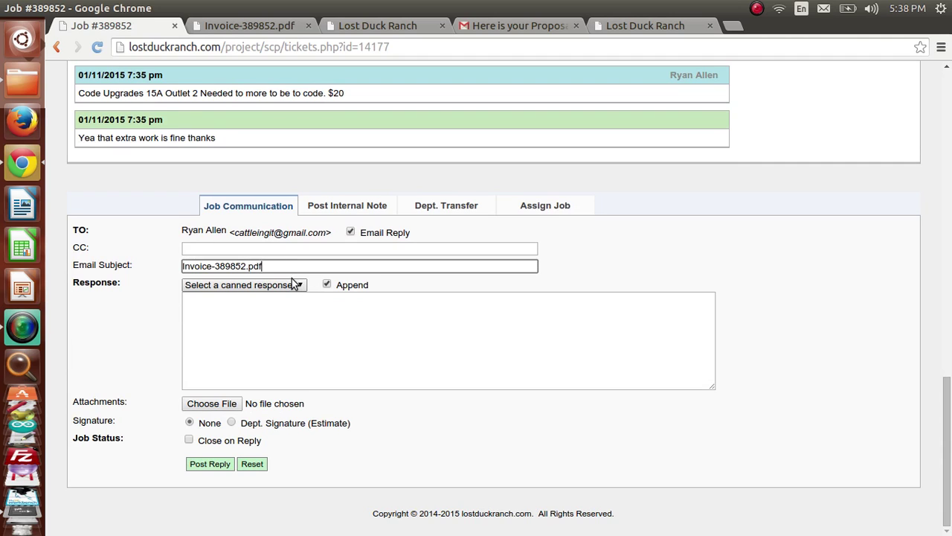
pyautogui.moveTo(262, 266); pyautogui.dragTo(246, 268)
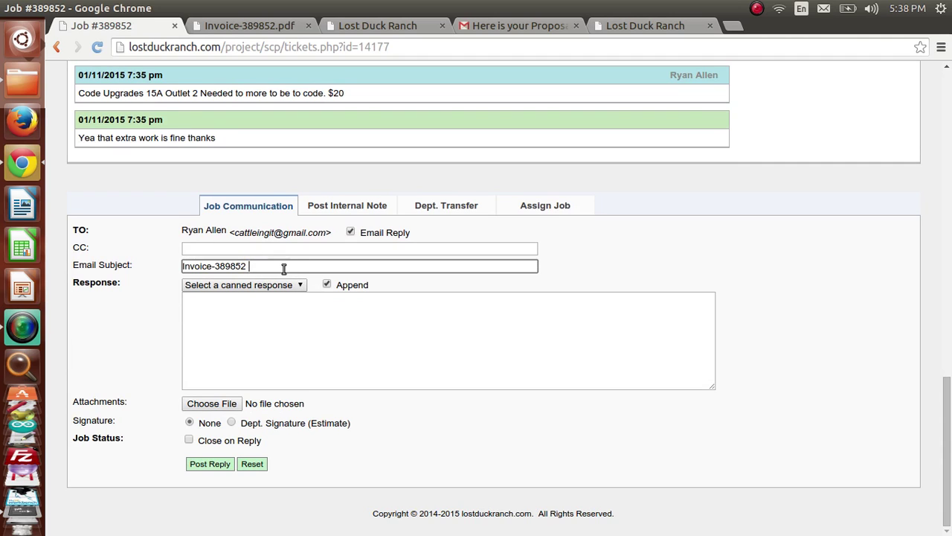
pyautogui.write('is ready to view.')
pyautogui.click(224, 356)
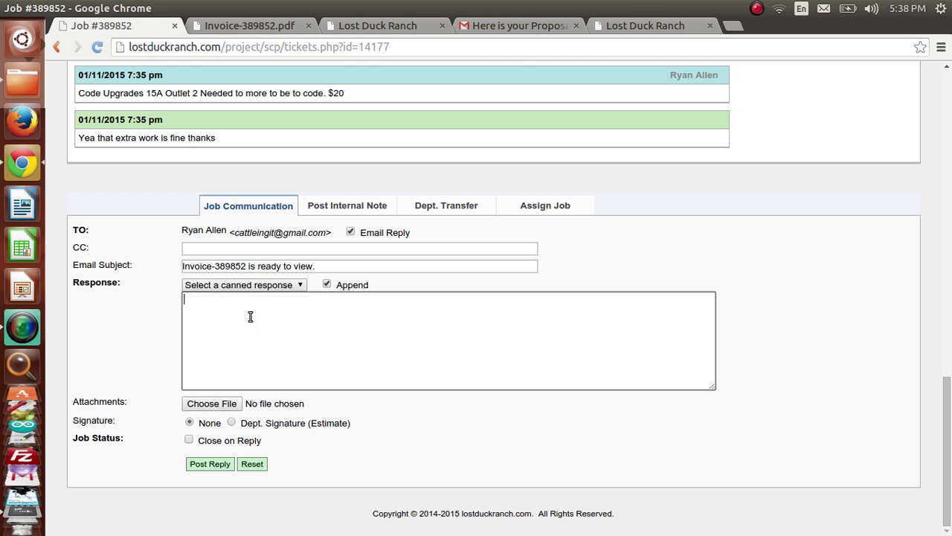
pyautogui.click(266, 288)
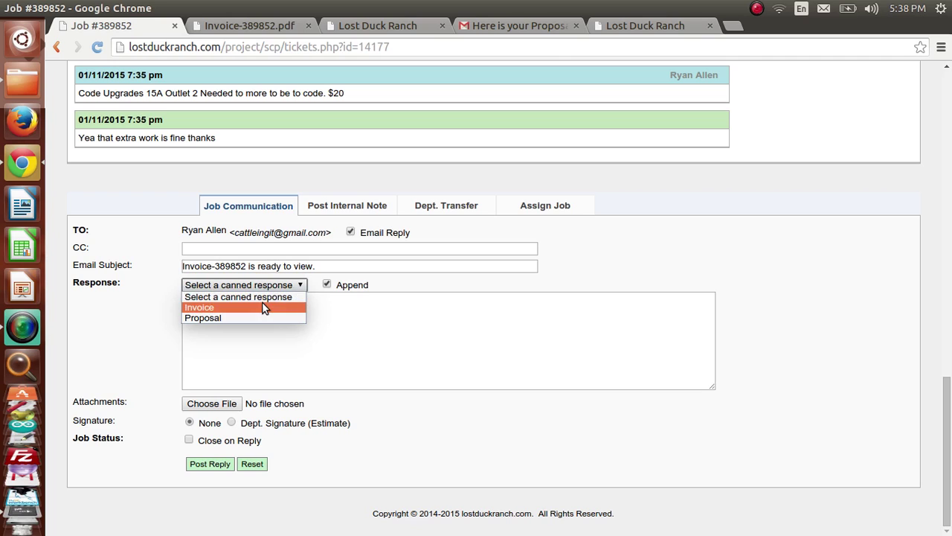
pyautogui.click(264, 307)
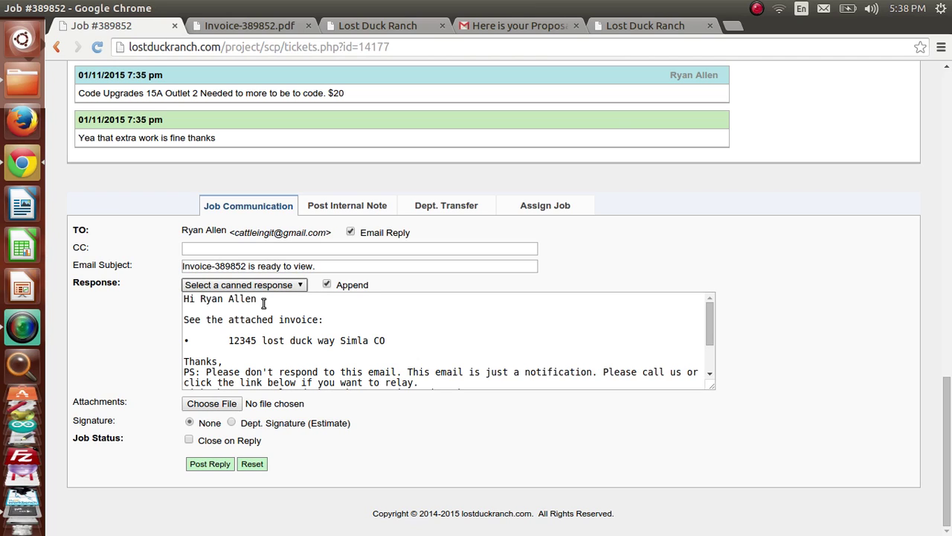
# Step: Attach Invoice-389852.pdf and post the reply to the client
pyautogui.click(237, 403)
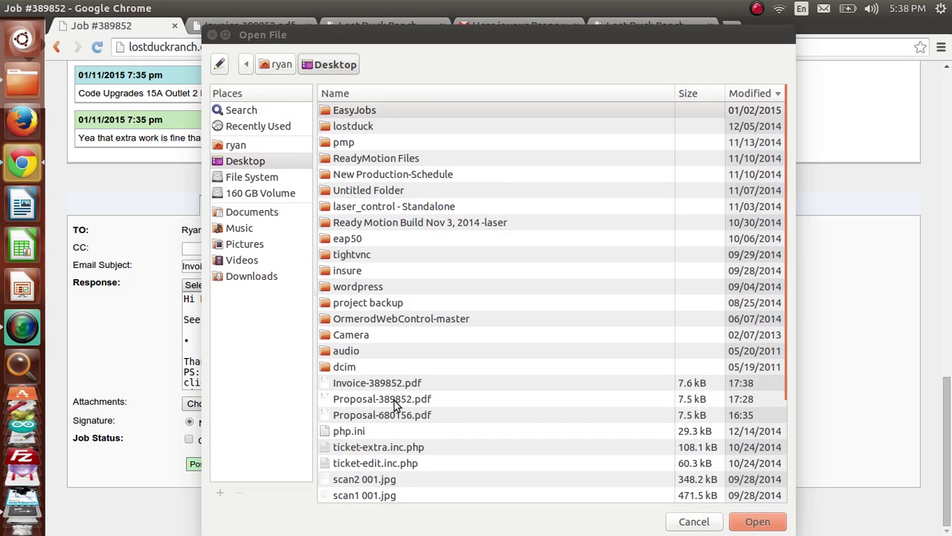
pyautogui.click(393, 385)
pyautogui.click(752, 525)
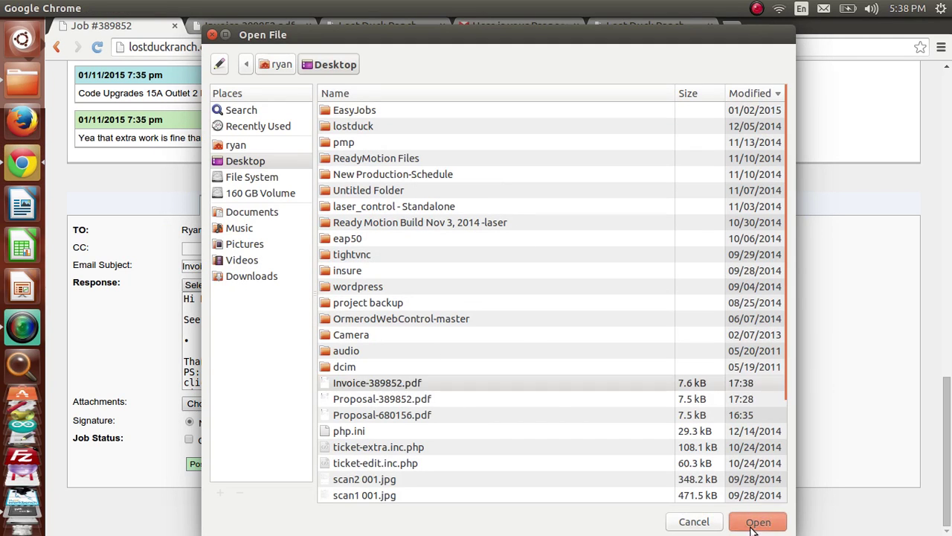
pyautogui.click(226, 468)
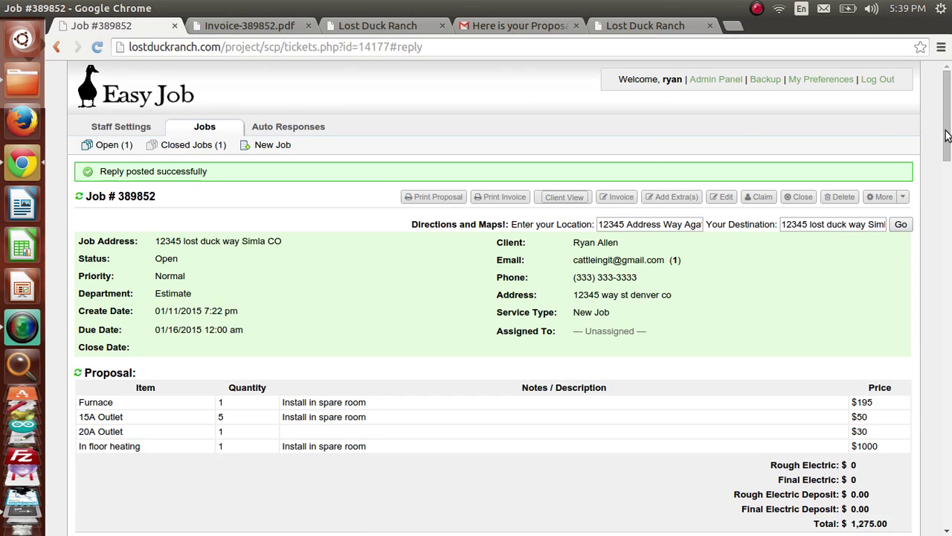
pyautogui.scroll(-10, 945, 134)
pyautogui.scroll(5, 935, 151)
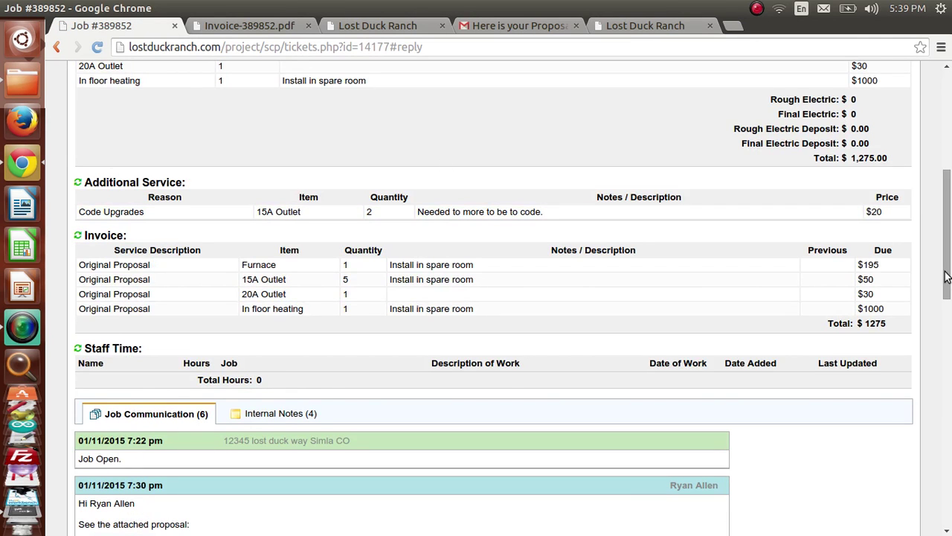
pyautogui.scroll(1, 945, 280)
pyautogui.scroll(-4, 946, 444)
pyautogui.scroll(-10, 946, 444)
pyautogui.scroll(4, 761, 419)
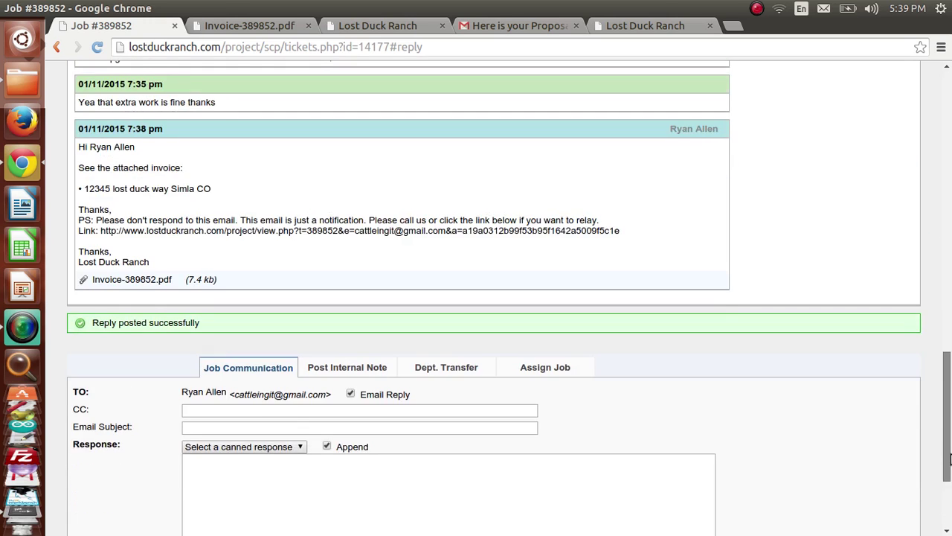
pyautogui.moveTo(84, 168); pyautogui.dragTo(202, 166)
pyautogui.click(201, 166)
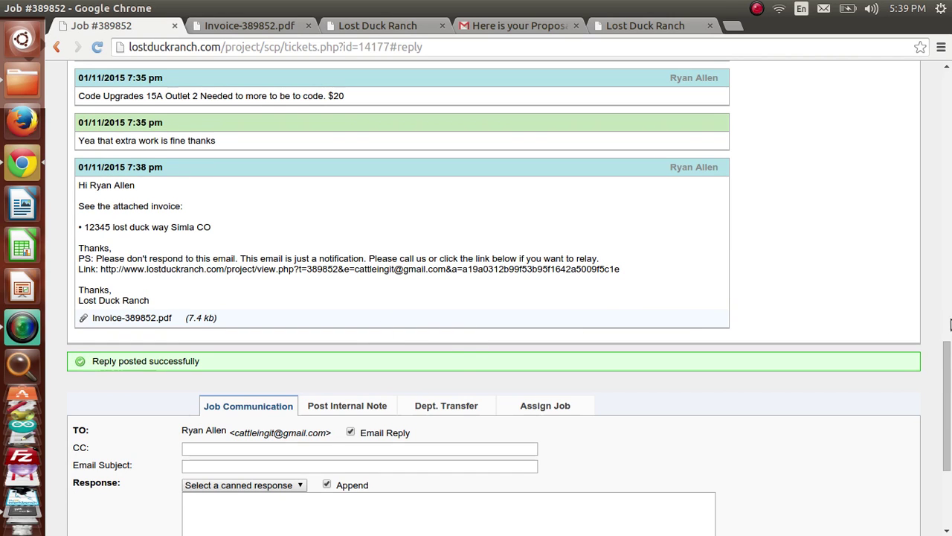
pyautogui.moveTo(949, 382); pyautogui.dragTo(945, 391)
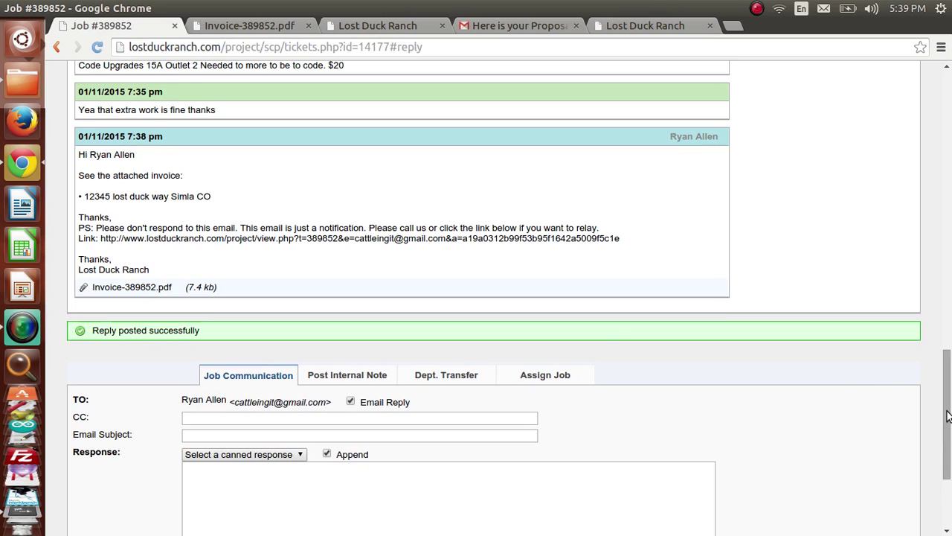
pyautogui.moveTo(947, 413); pyautogui.dragTo(950, 34)
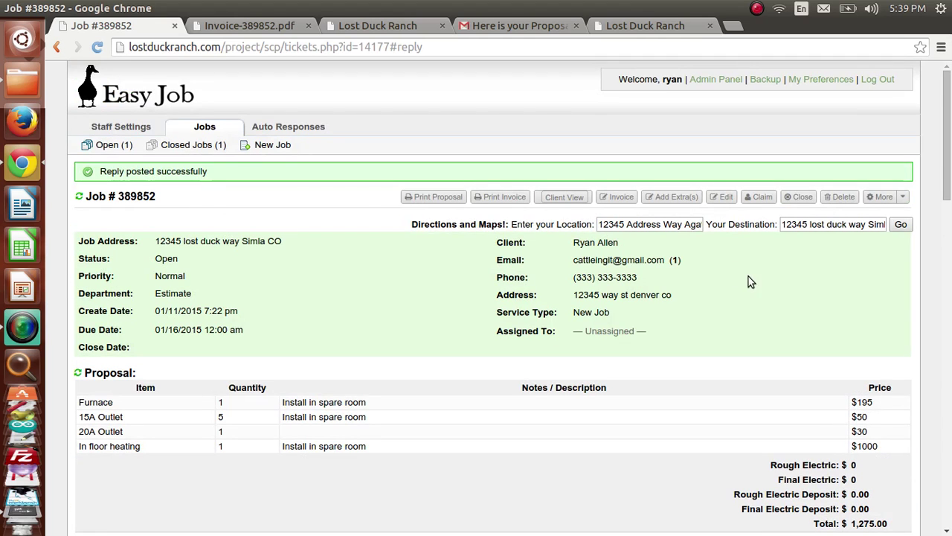
# Step: Mark Furnace, 15A Outlet and 20A Outlet as Previous and the 15A Outlet extra as Due
pyautogui.click(615, 200)
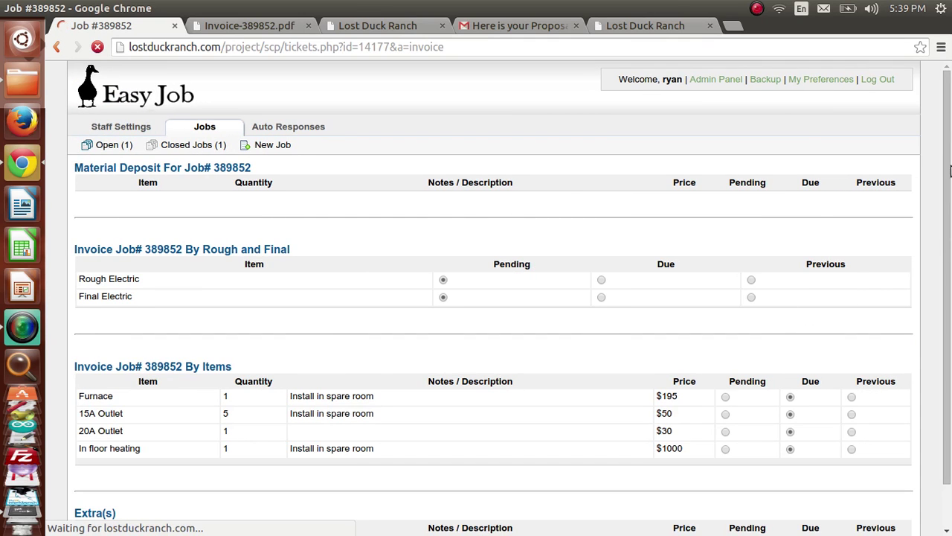
pyautogui.scroll(-3, 878, 280)
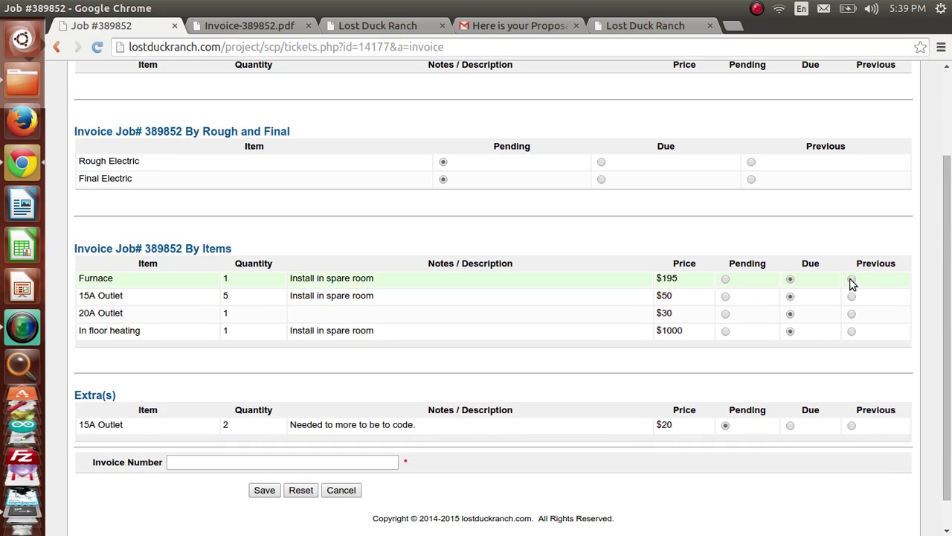
pyautogui.click(851, 279)
pyautogui.click(851, 296)
pyautogui.click(852, 313)
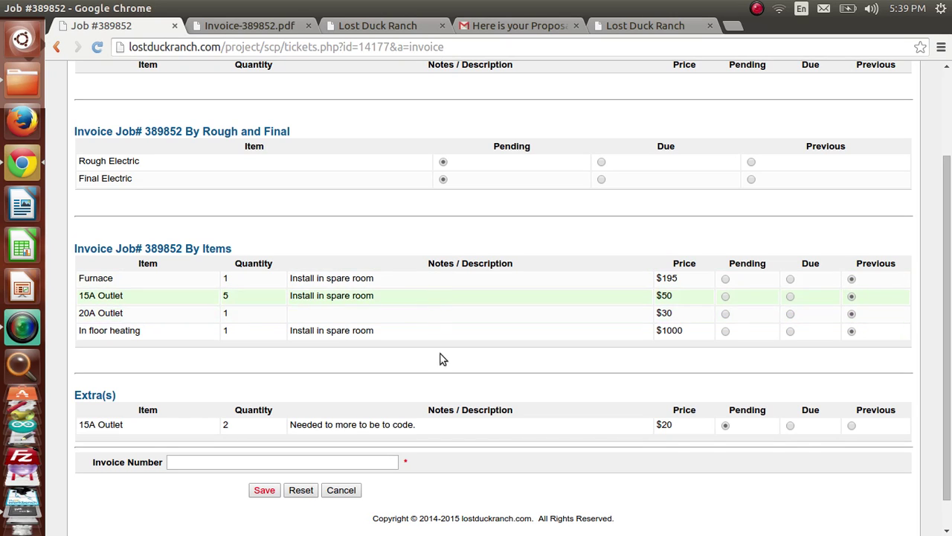
pyautogui.click(790, 426)
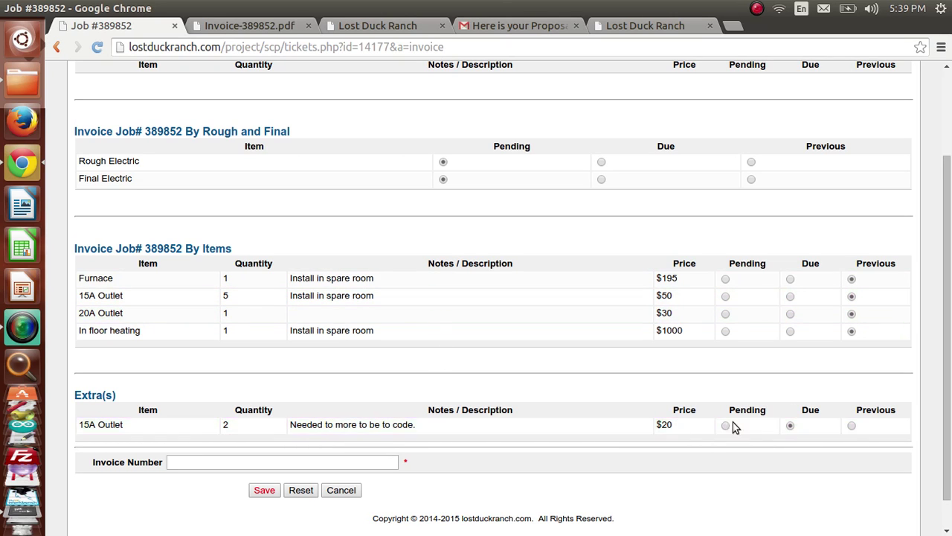
# Step: Append B to the invoice number, making it 389852B, and save the invoice
pyautogui.click(264, 463)
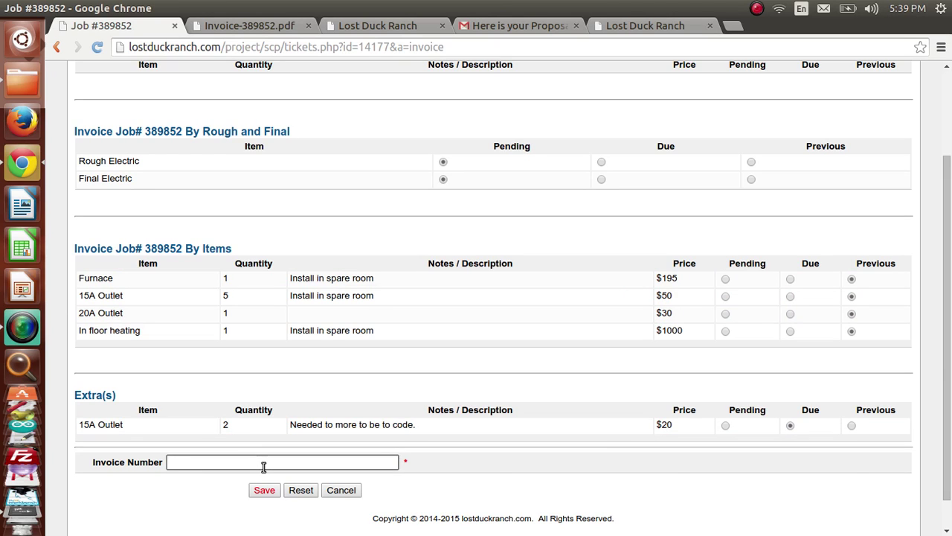
pyautogui.write('B')
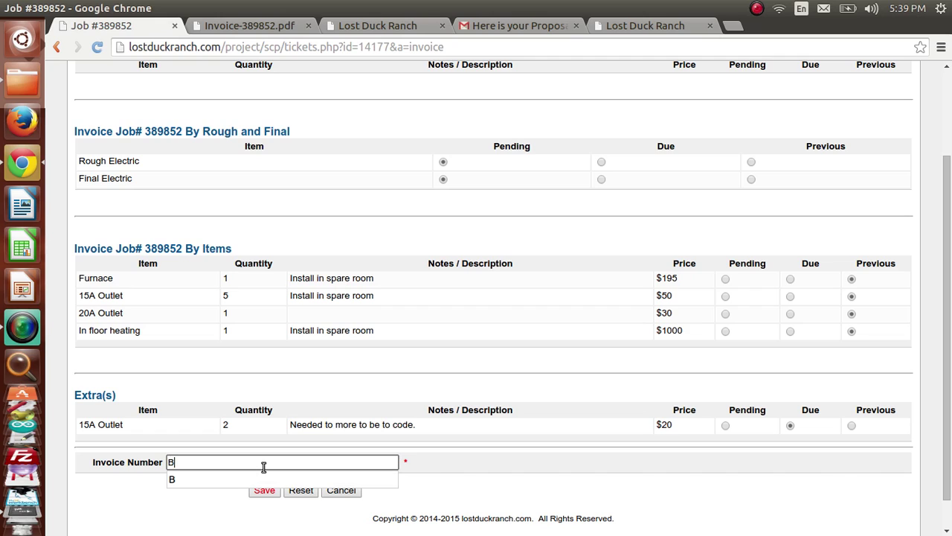
pyautogui.click(262, 502)
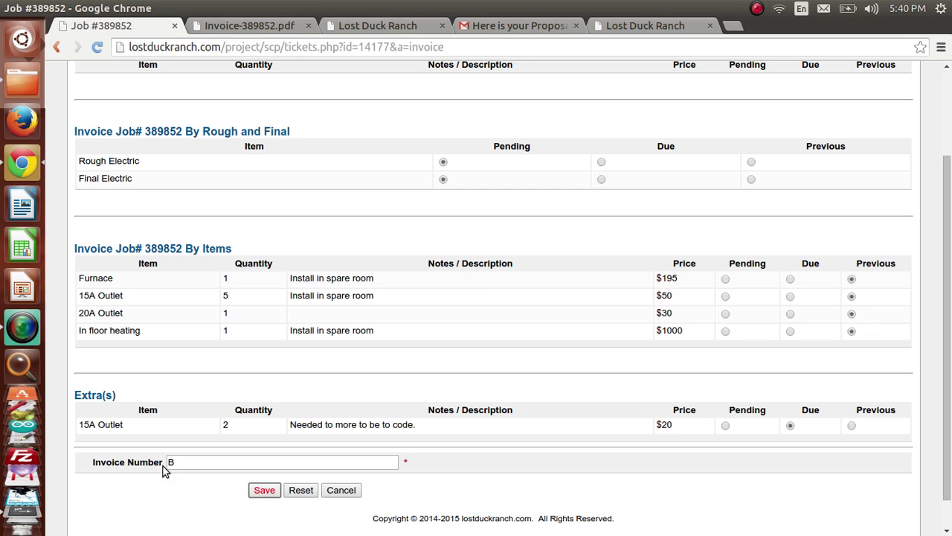
pyautogui.click(265, 491)
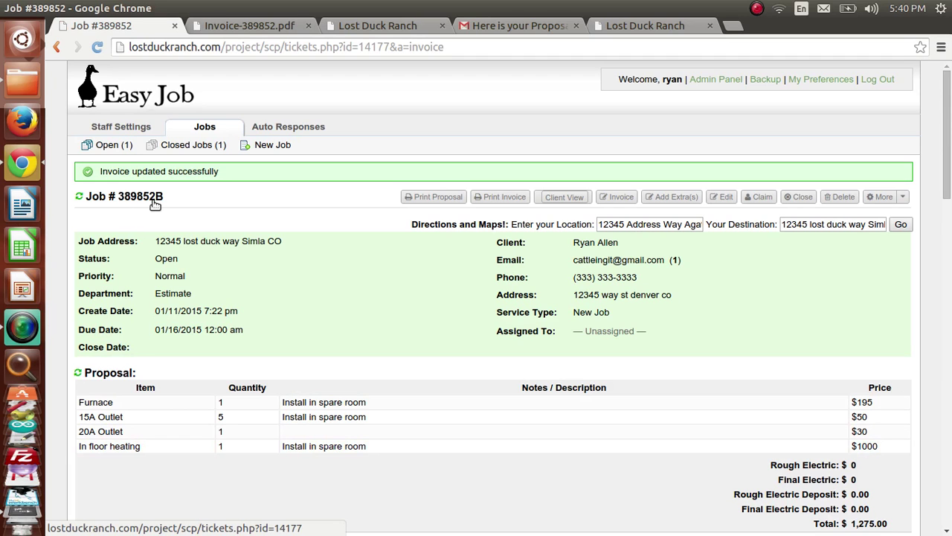
pyautogui.moveTo(950, 168); pyautogui.dragTo(950, 281)
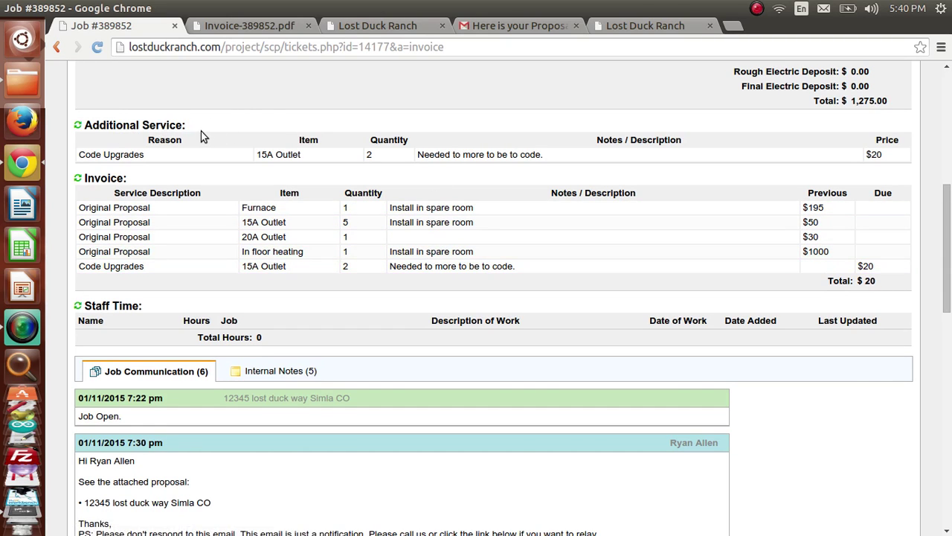
pyautogui.moveTo(948, 263); pyautogui.dragTo(948, 128)
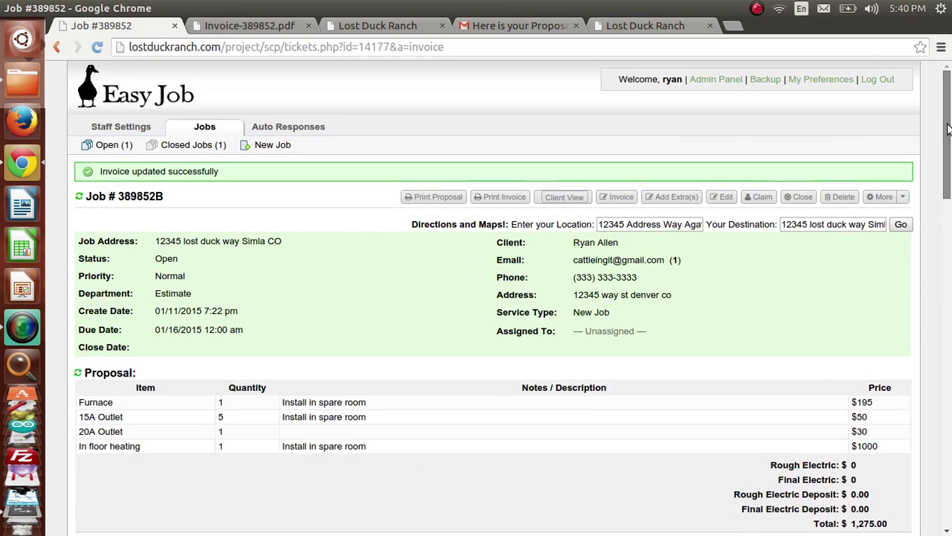
# Step: Generate printable invoice 389852B on Letter paper and scroll to the $20.00 Code Upgrades total
pyautogui.click(503, 197)
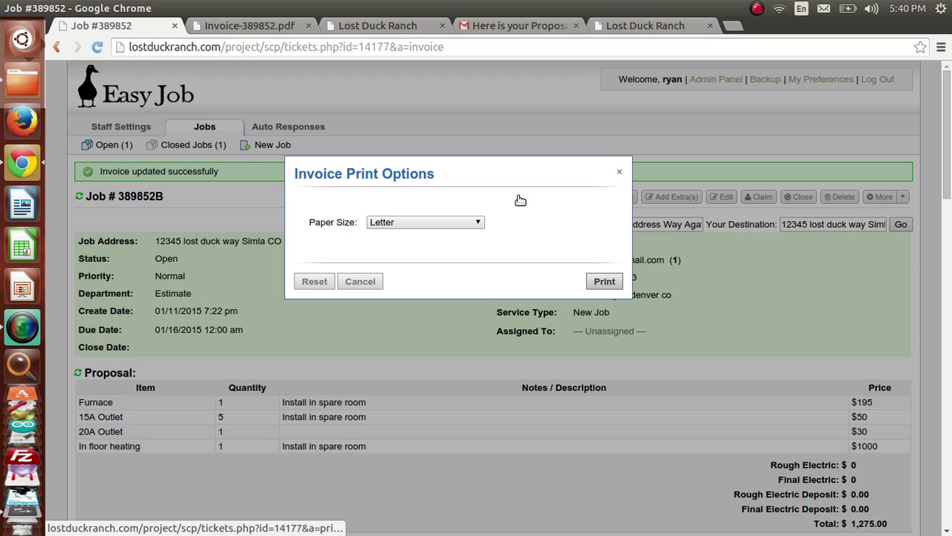
pyautogui.click(604, 283)
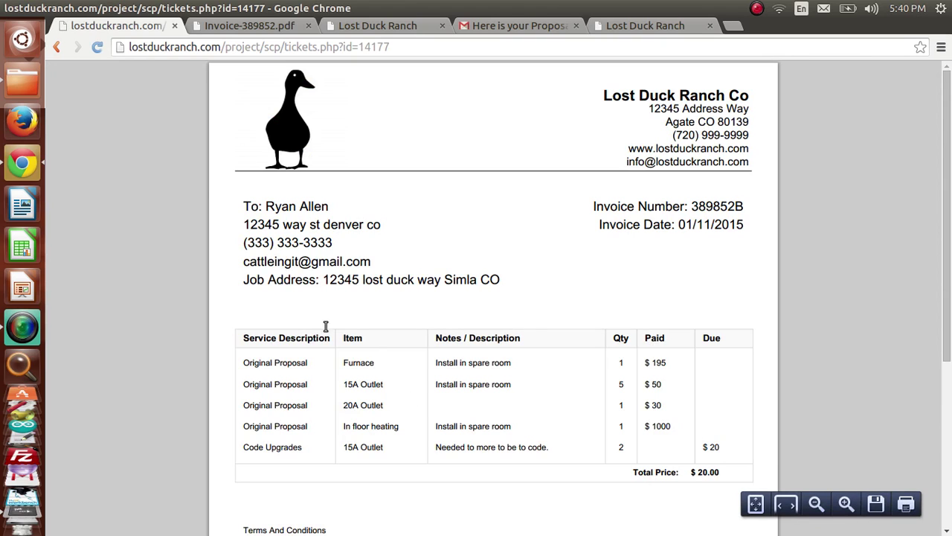
pyautogui.scroll(-2, 587, 413)
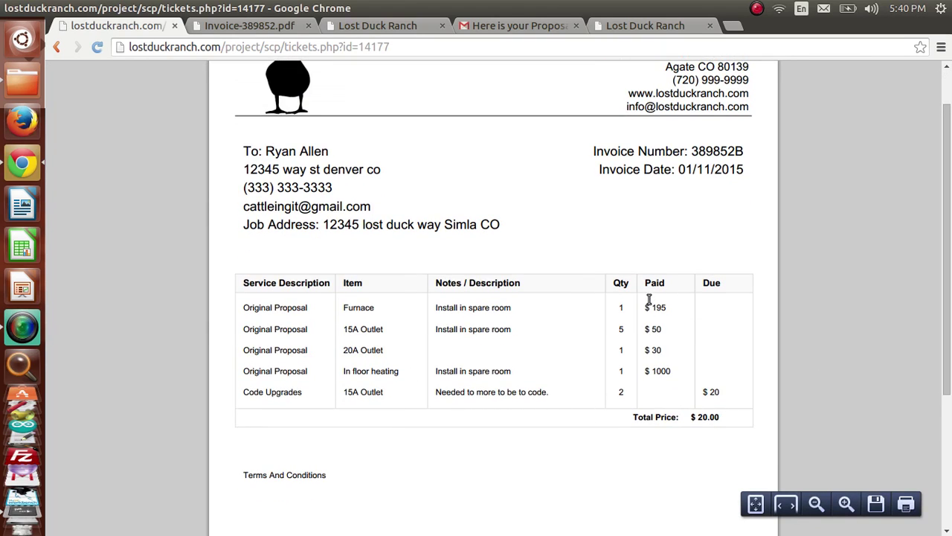
pyautogui.moveTo(946, 402); pyautogui.dragTo(947, 381)
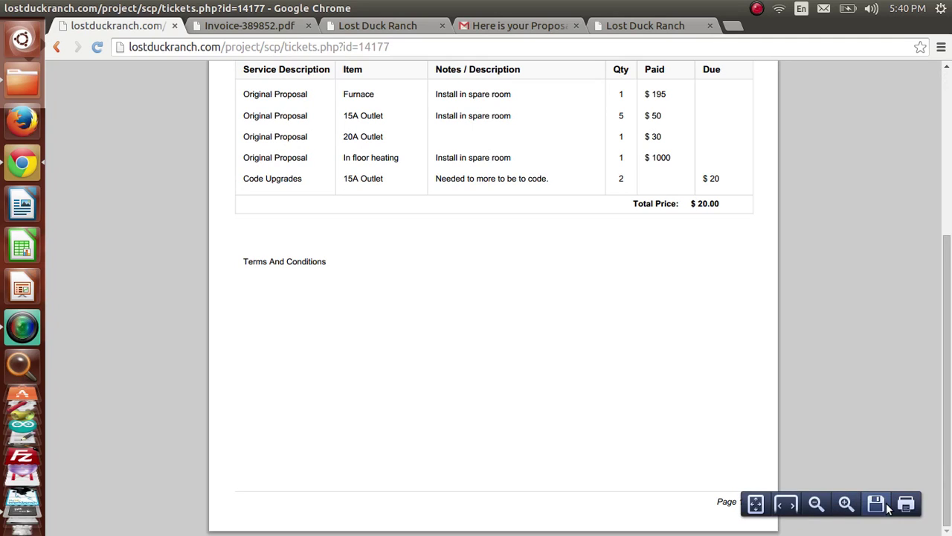
# Step: Save the printable invoice to the Desktop as Invoice-389852B.pdf, copying the file name
pyautogui.click(876, 504)
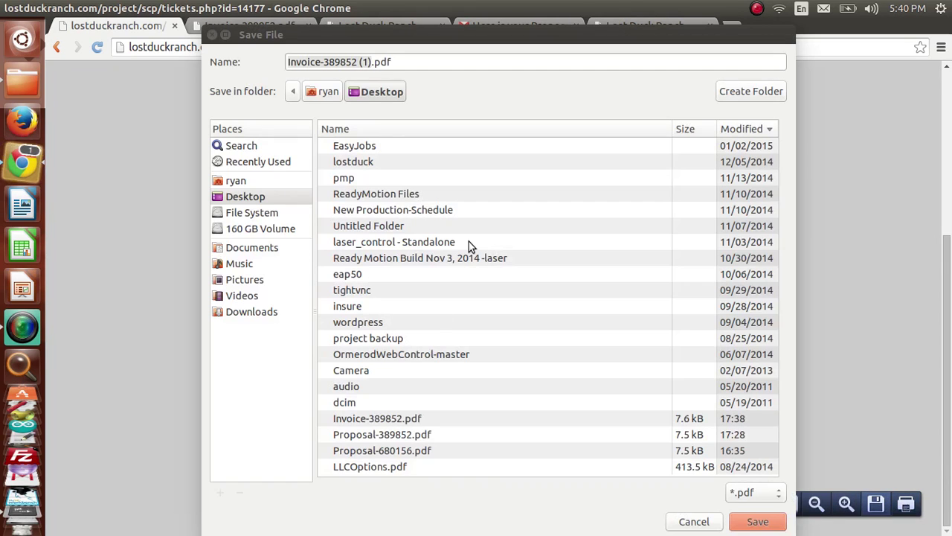
pyautogui.click(371, 62)
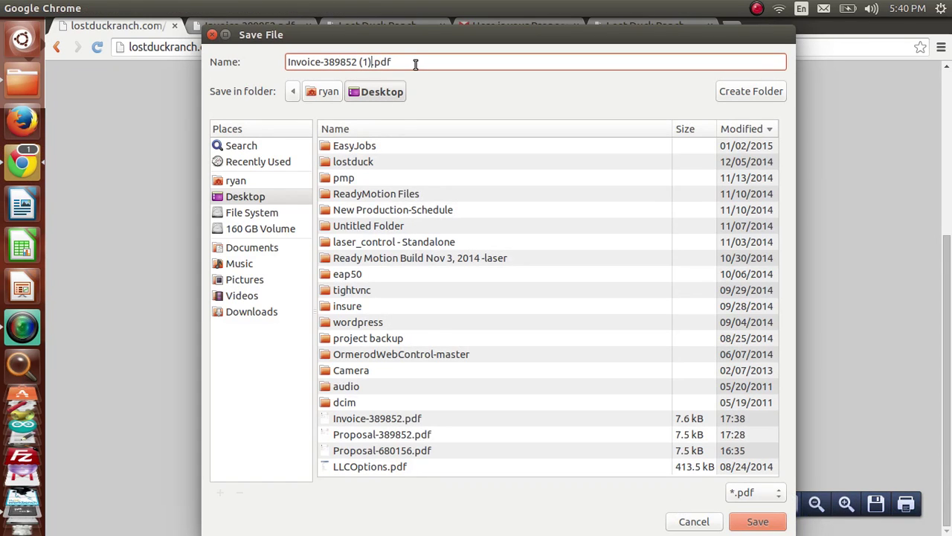
pyautogui.press('BackSpace')
pyautogui.press('BackSpace')
pyautogui.press('BackSpace')
pyautogui.press('BackSpace')
pyautogui.write('B')
pyautogui.moveTo(421, 64); pyautogui.dragTo(251, 64)
pyautogui.hotkey('ctrl', 'c')
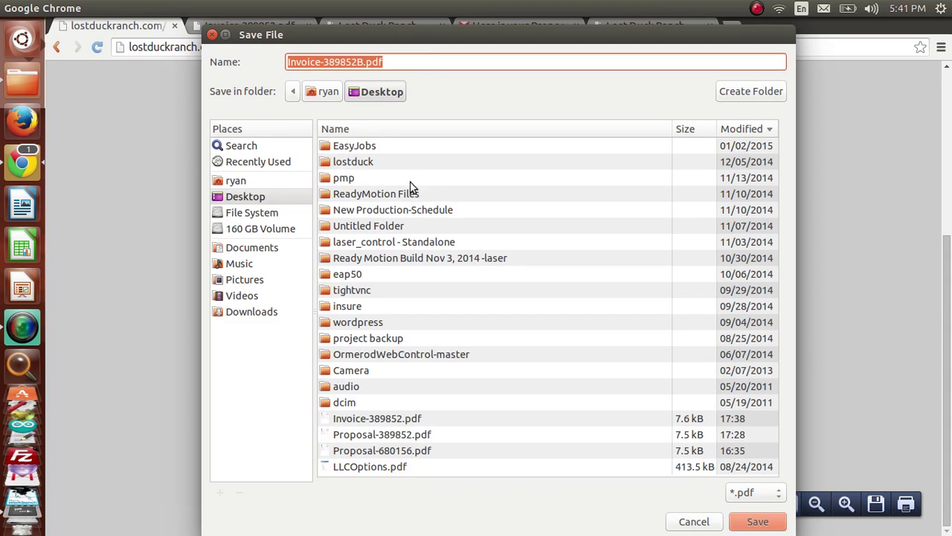
pyautogui.click(757, 521)
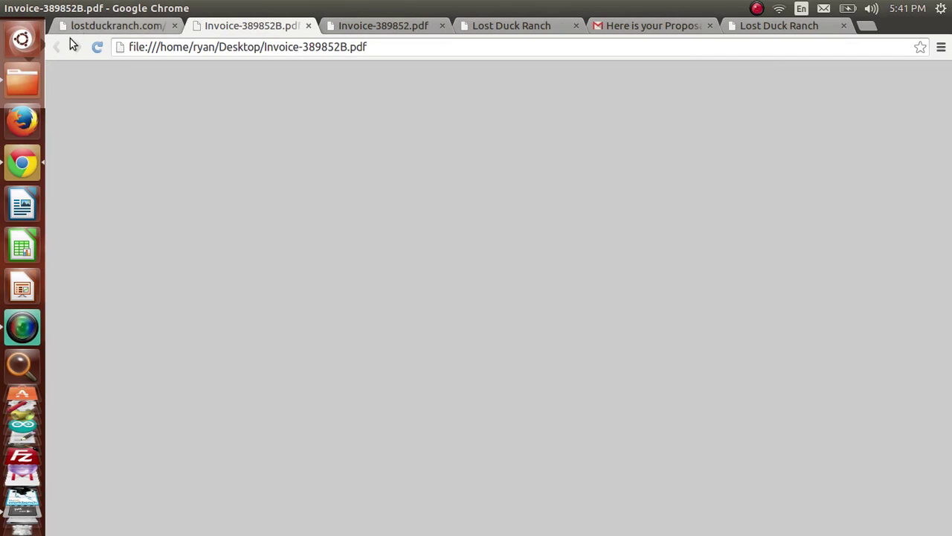
# Step: Return to the first tab and reload the job 389852B details page
pyautogui.click(75, 27)
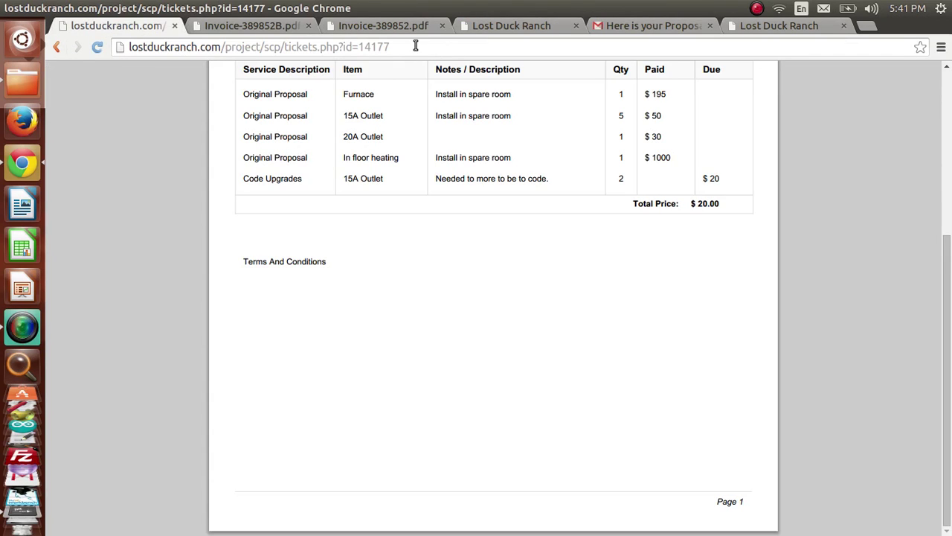
pyautogui.click(416, 47)
pyautogui.click(97, 46)
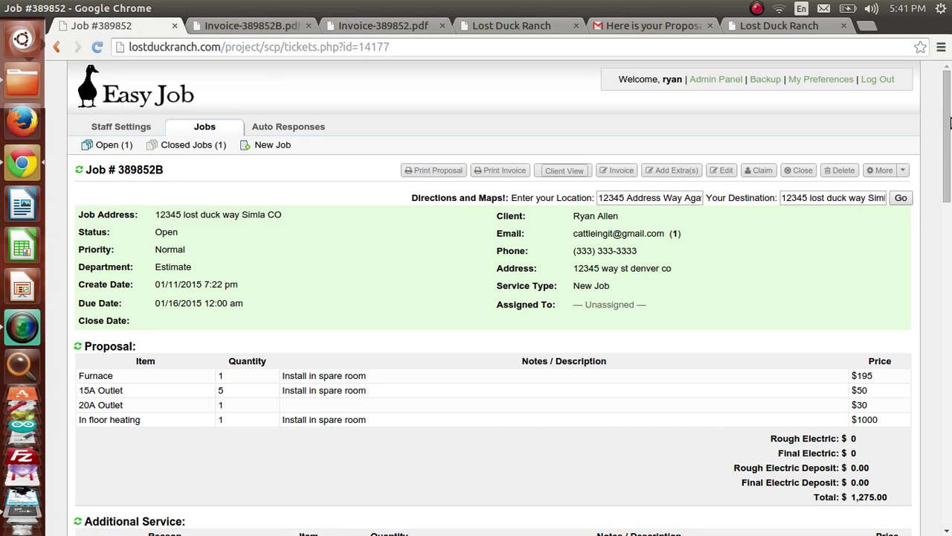
# Step: Set the subject to 'Invoice-389852B Is ready to view' and insert the Invoice canned response
pyautogui.moveTo(950, 123); pyautogui.dragTo(949, 434)
pyautogui.click(198, 284)
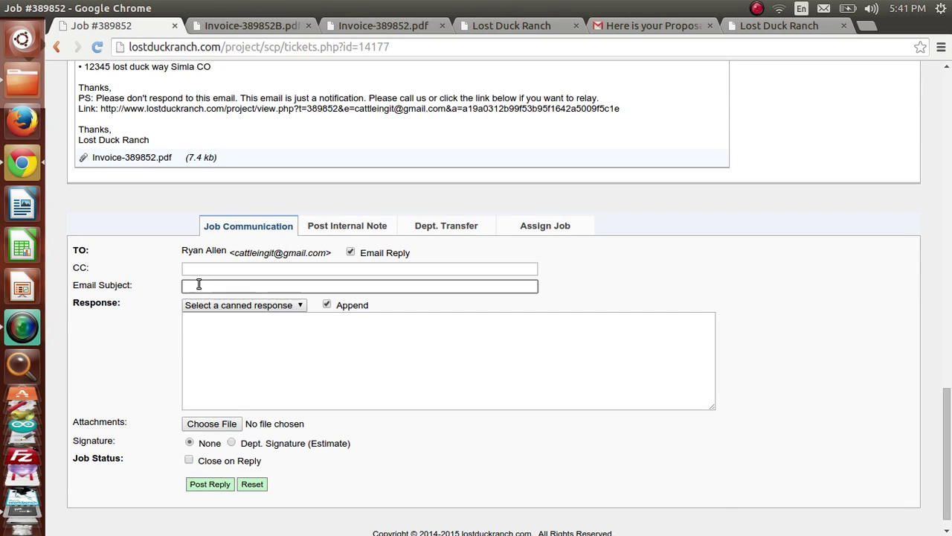
pyautogui.hotkey('ctrl', 'v')
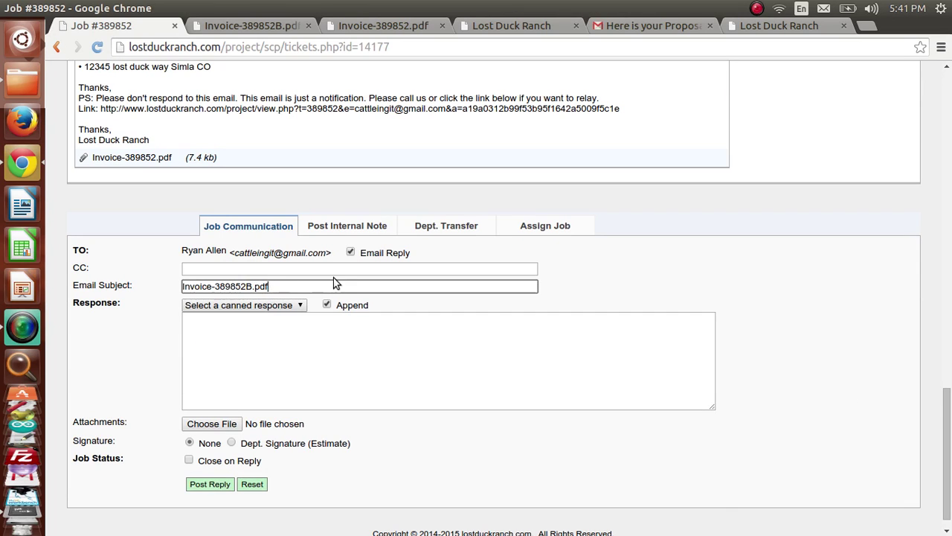
pyautogui.press('BackSpace')
pyautogui.press('BackSpace')
pyautogui.press('BackSpace')
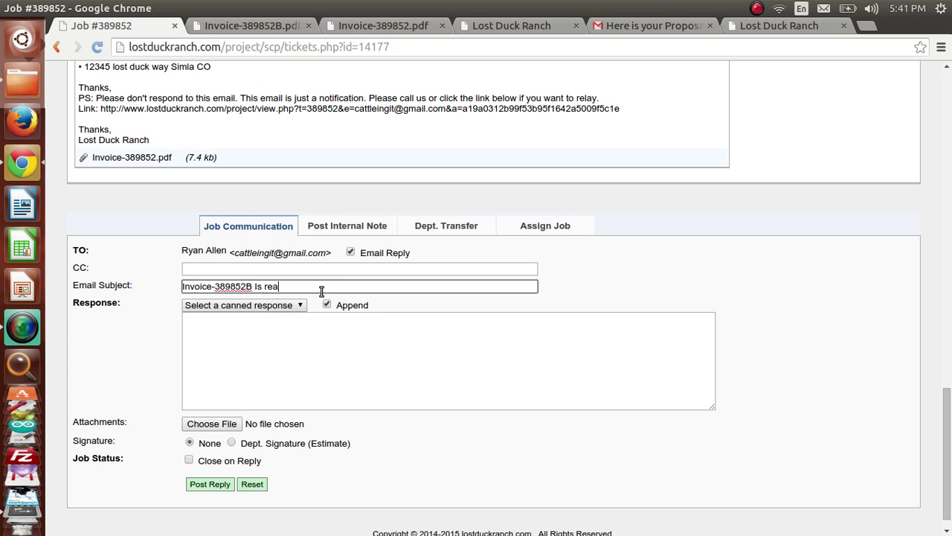
pyautogui.write('Is ready to view')
pyautogui.press('Tab')
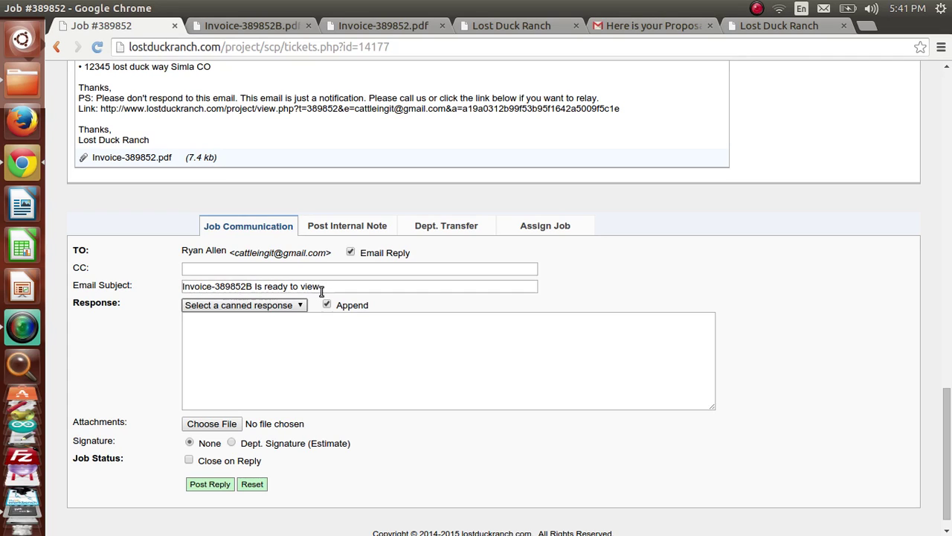
pyautogui.click(245, 306)
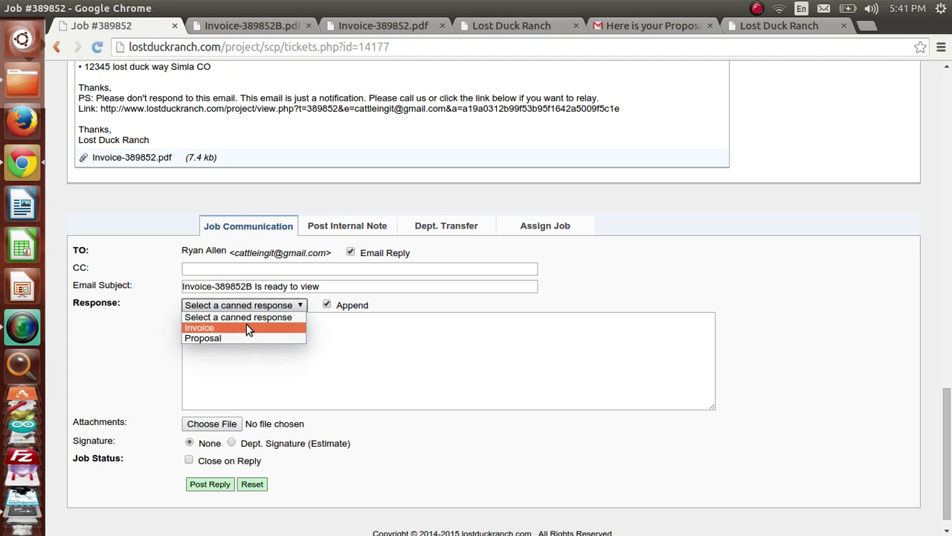
pyautogui.click(246, 325)
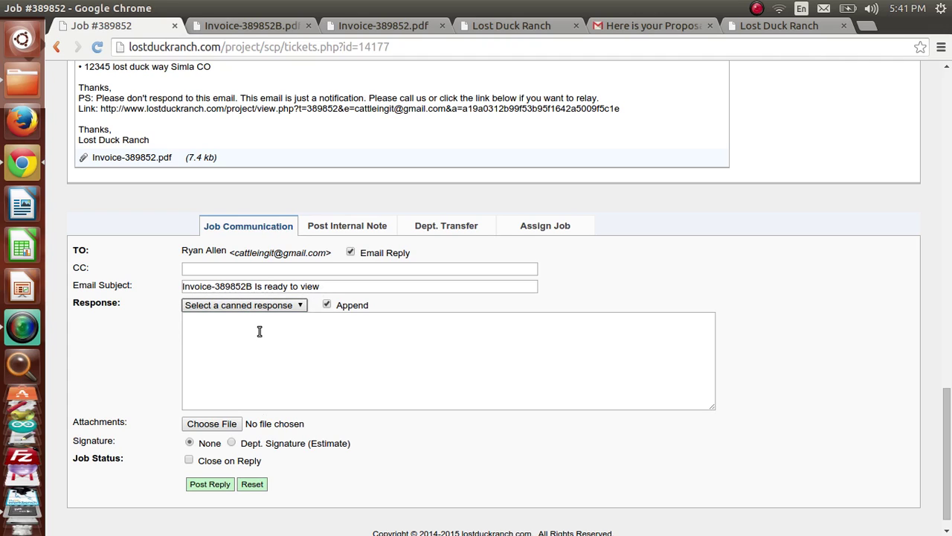
# Step: Add 'Thanks for all the great reviews on google!' on a new line under the greeting
pyautogui.click(273, 339)
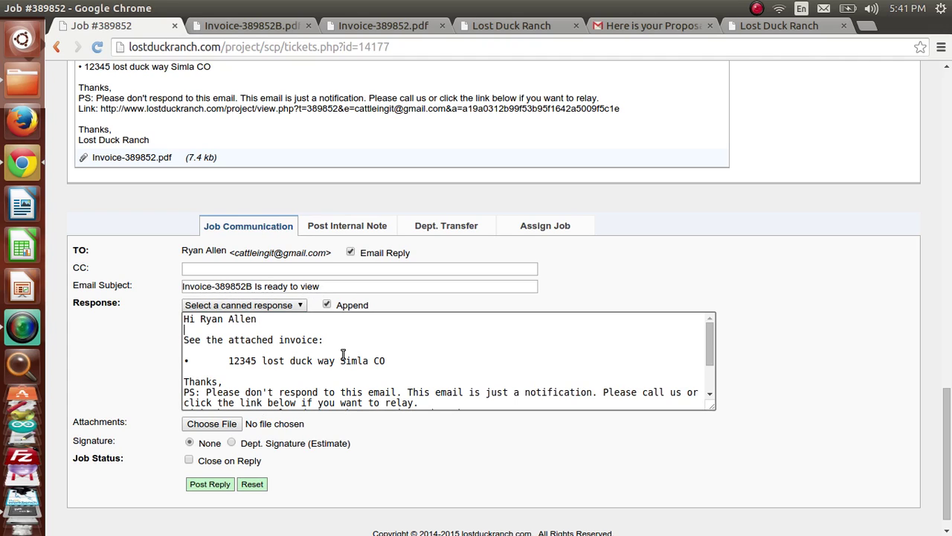
pyautogui.click(327, 380)
pyautogui.scroll(-1, 360, 385)
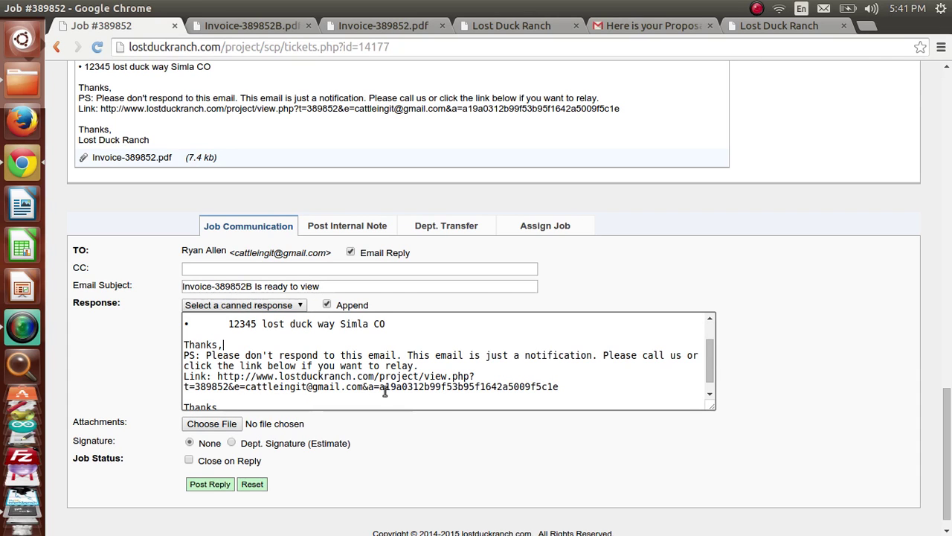
pyautogui.scroll(3, 365, 390)
pyautogui.click(340, 381)
pyautogui.click(302, 355)
pyautogui.press('Return')
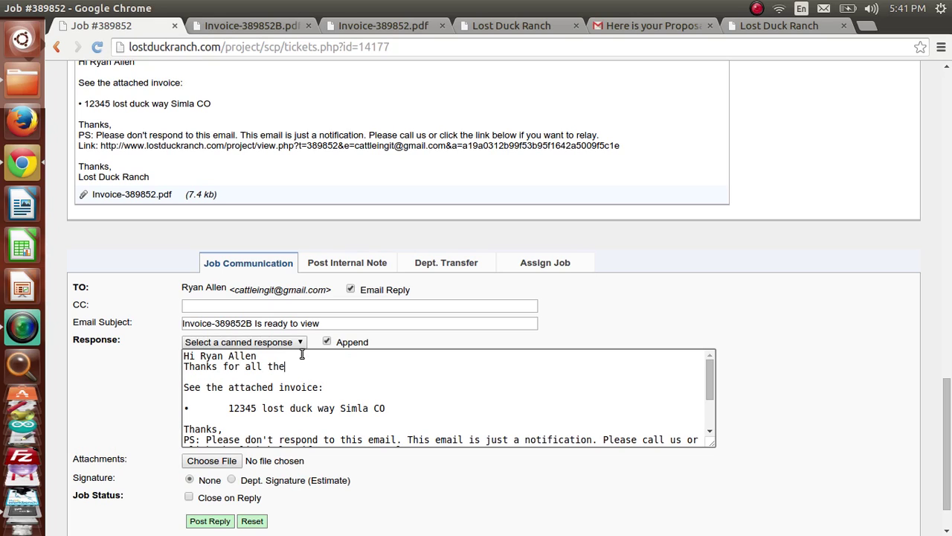
pyautogui.write('Thanks for all the great reviews on go')
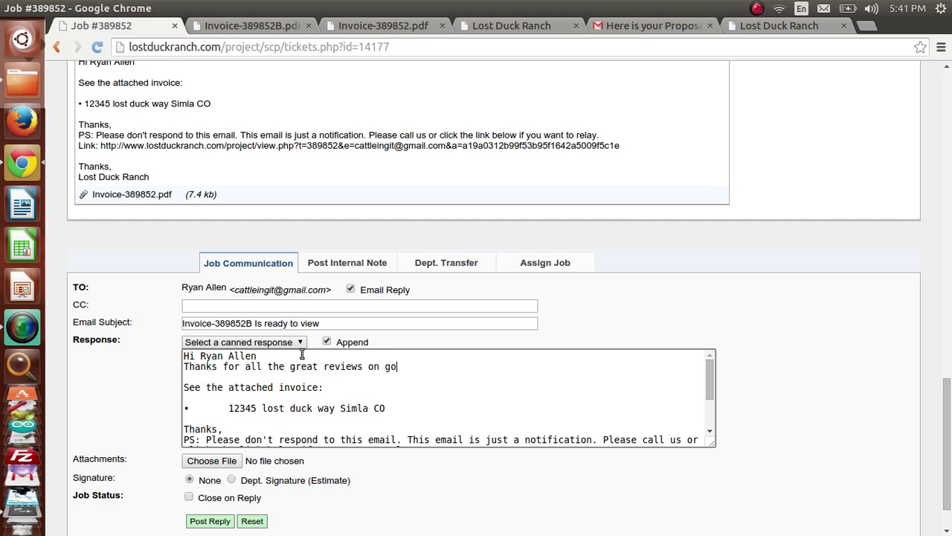
pyautogui.write('ogle!')
pyautogui.click(192, 305)
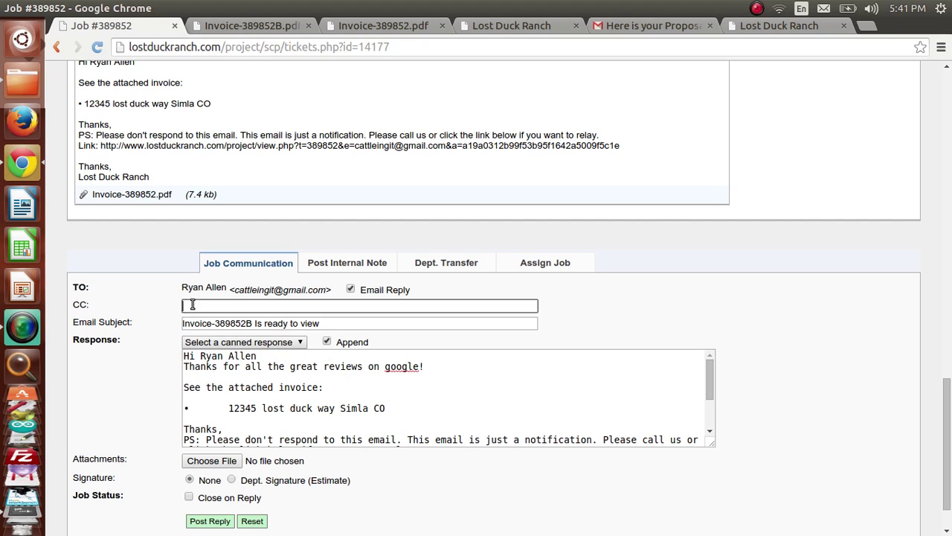
# Step: Attach Invoice-389852B.pdf from the Desktop, post the reply, and check it in the job thread
pyautogui.click(206, 465)
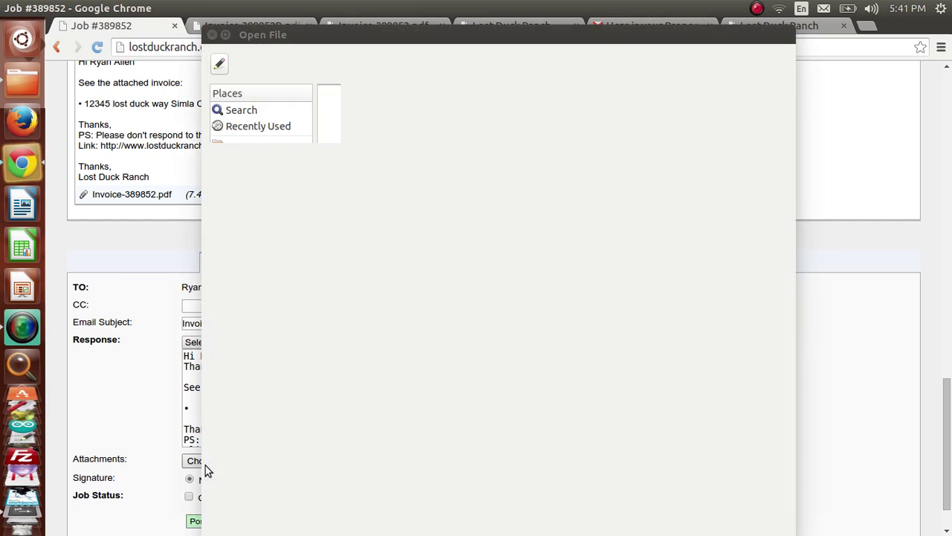
pyautogui.click(397, 385)
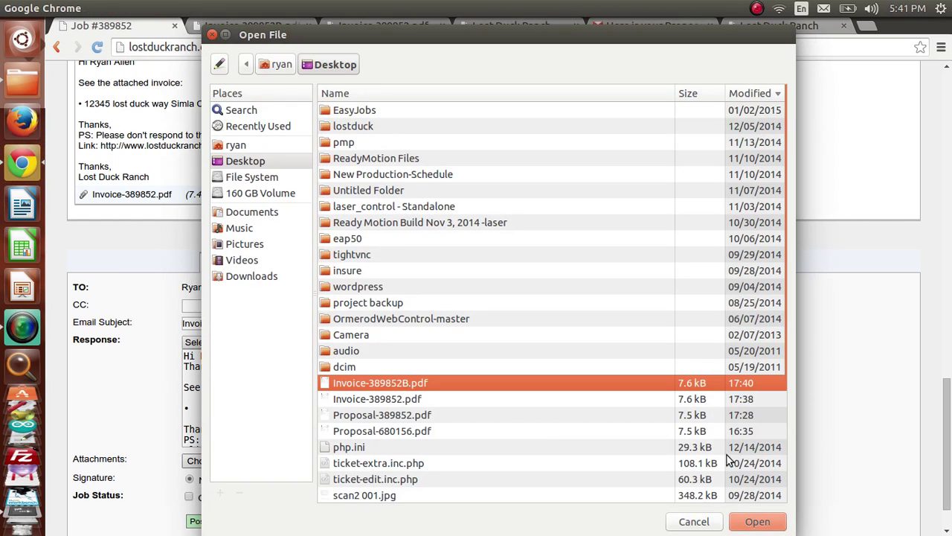
pyautogui.click(758, 521)
pyautogui.scroll(-2, 949, 485)
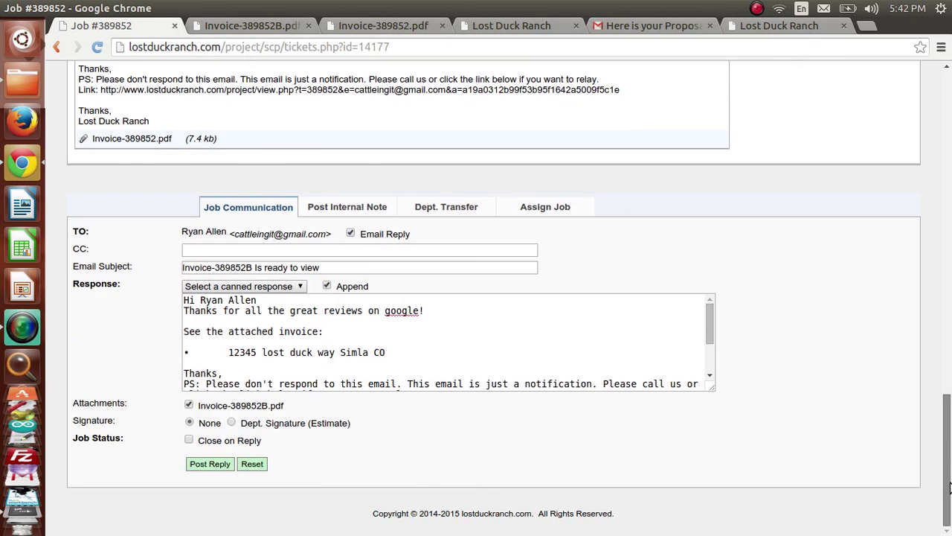
pyautogui.click(222, 467)
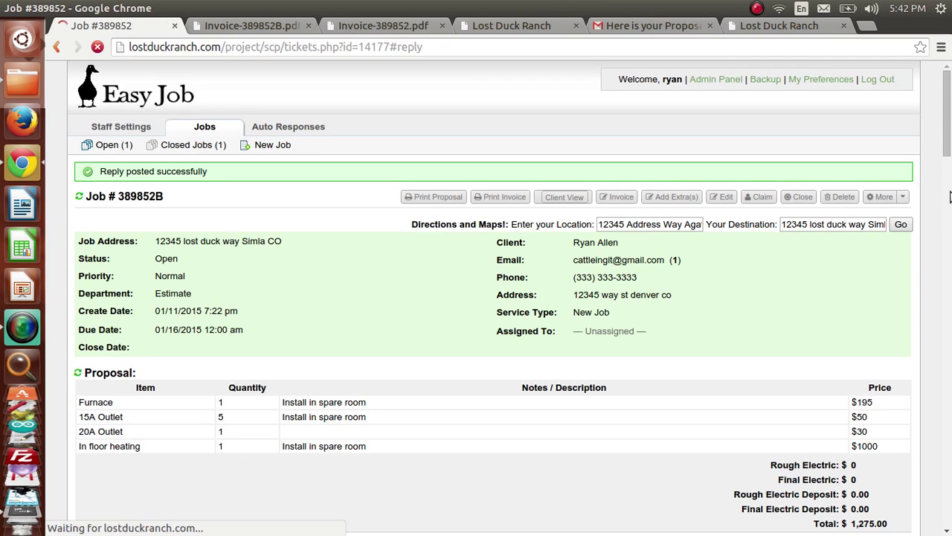
pyautogui.moveTo(949, 105); pyautogui.dragTo(948, 369)
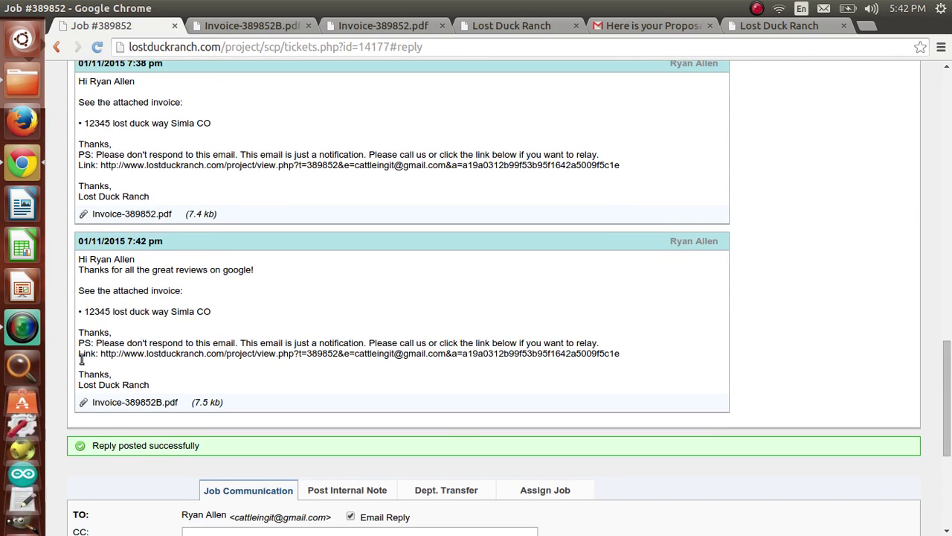
pyautogui.moveTo(948, 385); pyautogui.dragTo(949, 113)
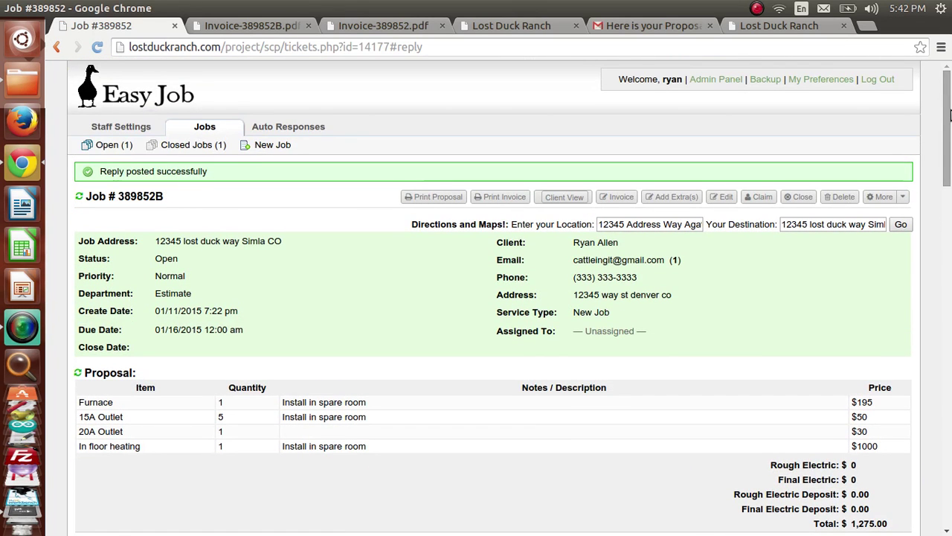
# Step: Open job 389852 from the Open jobs list
pyautogui.click(196, 130)
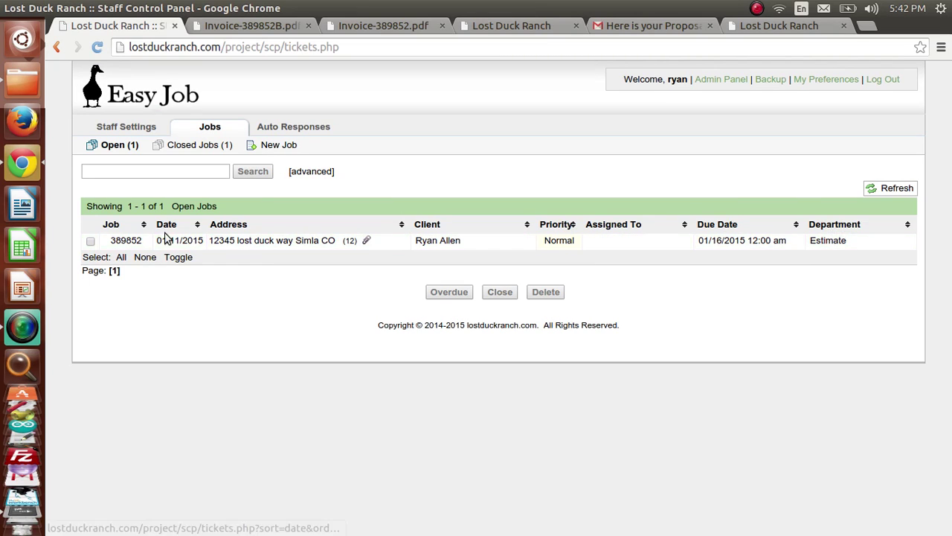
pyautogui.click(128, 243)
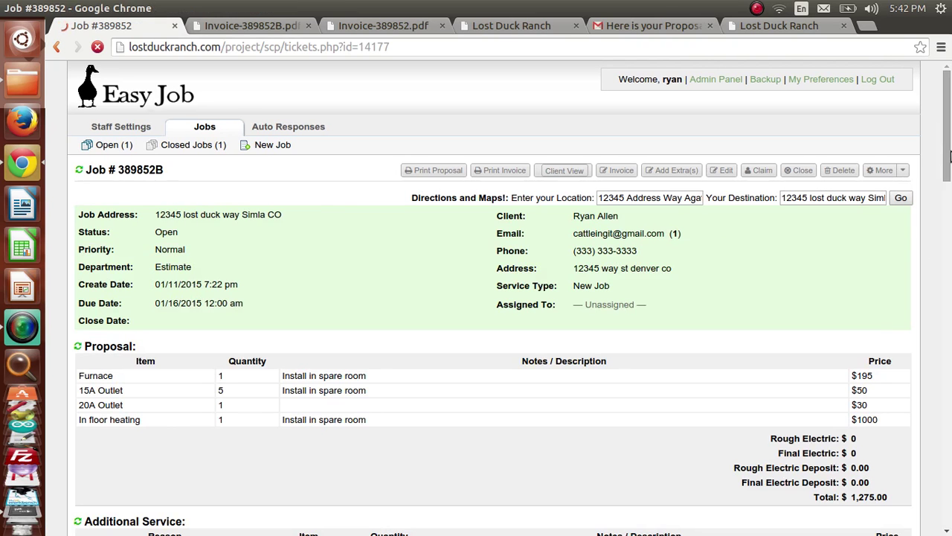
pyautogui.click(946, 395)
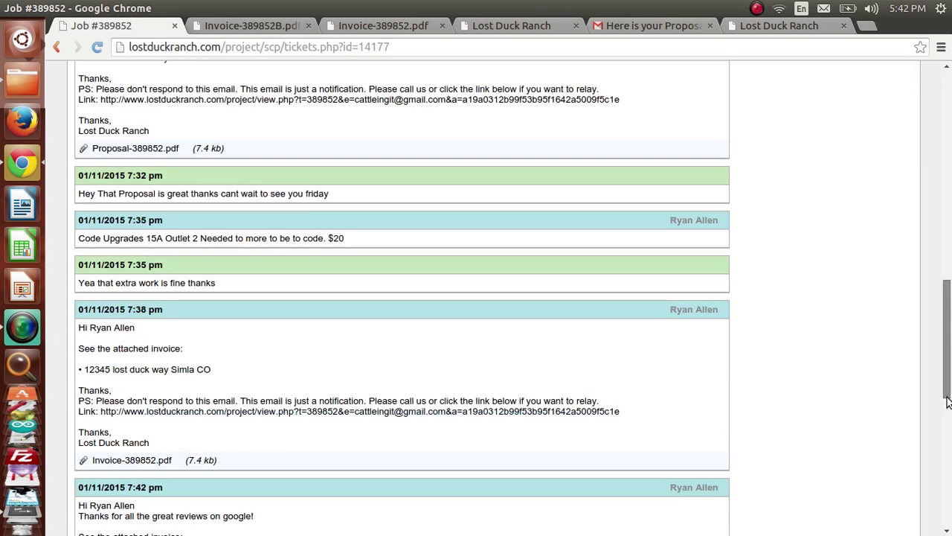
pyautogui.scroll(-10, 946, 402)
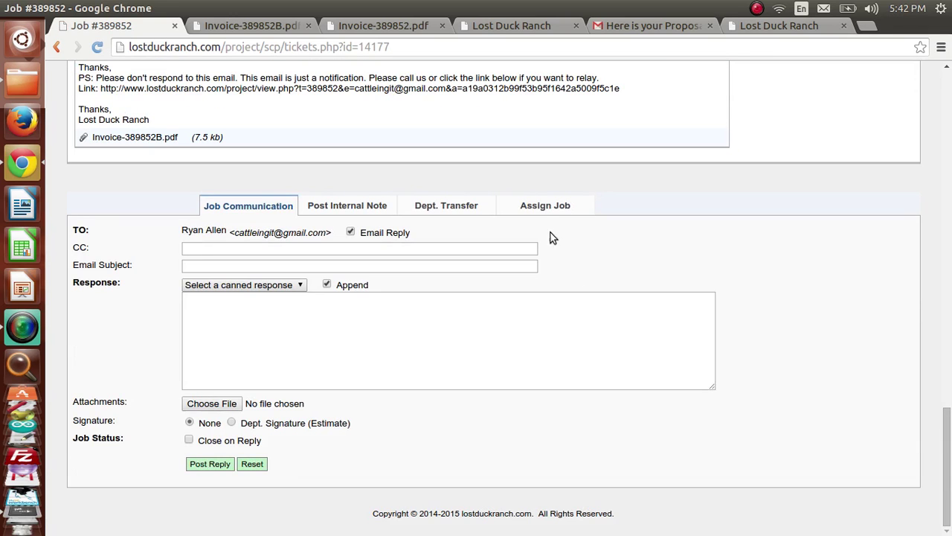
# Step: Transfer the job to the Invoice Sent department with the comment 'Work Done'
pyautogui.click(422, 207)
pyautogui.click(235, 344)
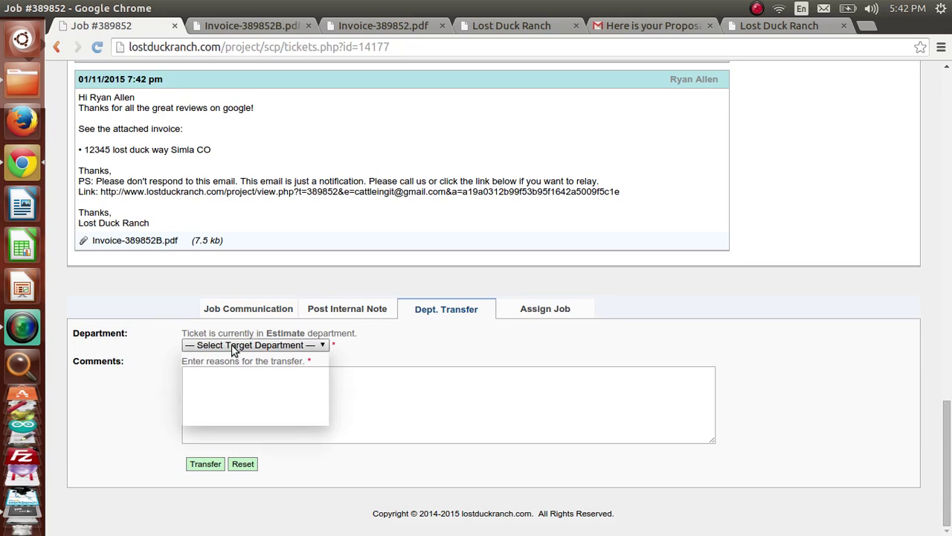
pyautogui.click(229, 390)
pyautogui.click(298, 420)
pyautogui.write('Work Done')
pyautogui.click(204, 465)
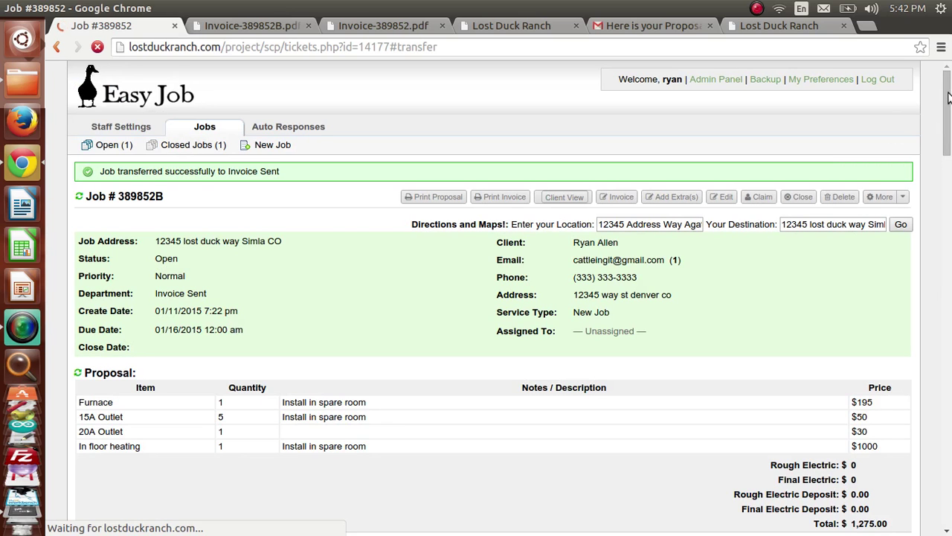
pyautogui.moveTo(947, 97); pyautogui.dragTo(946, 93)
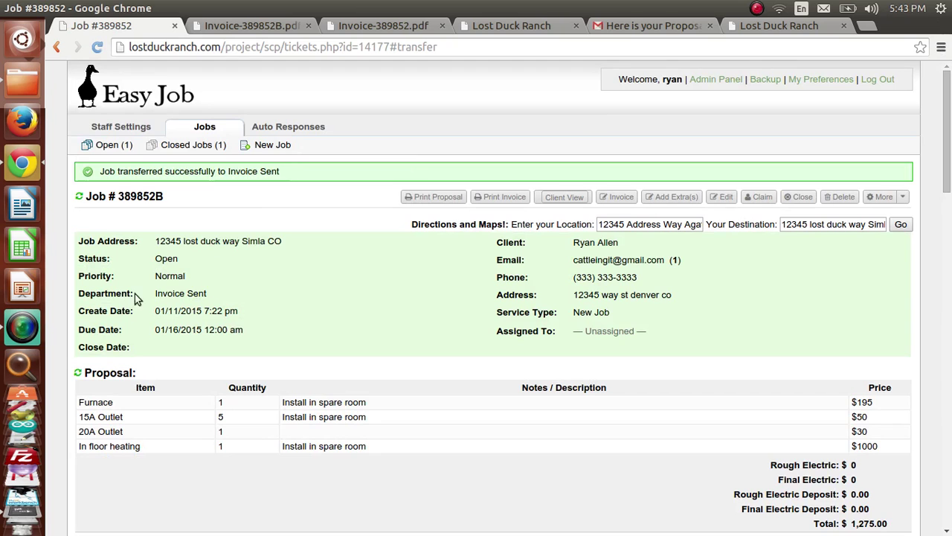
pyautogui.moveTo(947, 134); pyautogui.dragTo(948, 180)
# Step: Select job 389852 in the Open jobs list, close it, and confirm with 'Yes, Do It!'
pyautogui.click(191, 133)
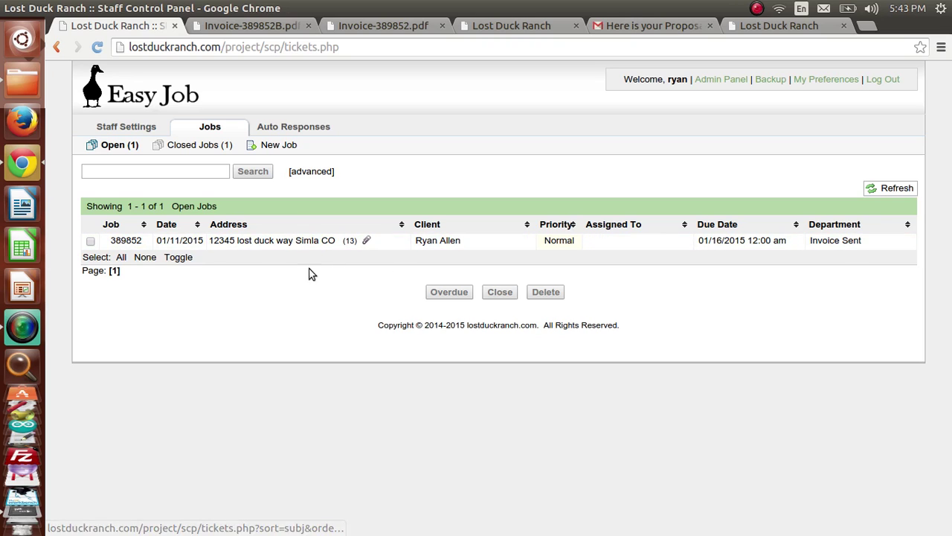
pyautogui.click(90, 241)
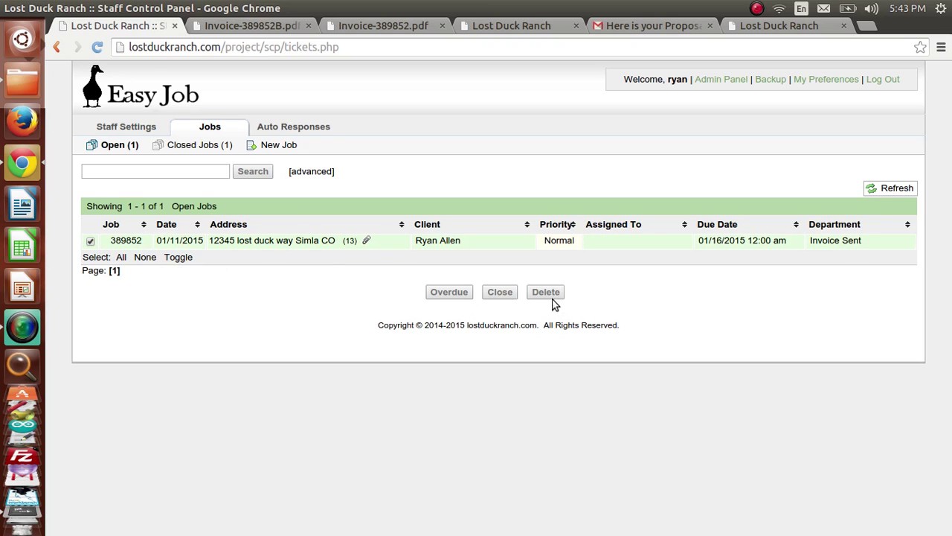
pyautogui.click(492, 290)
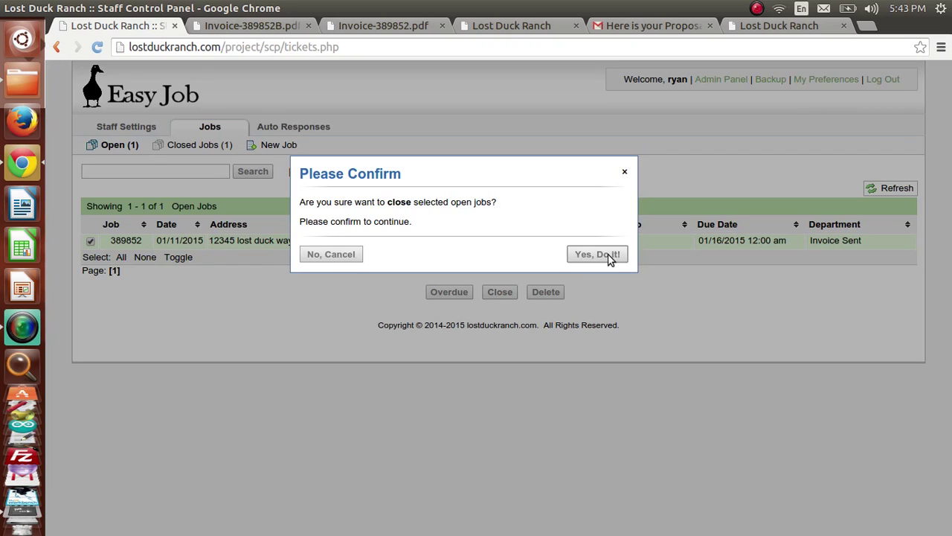
pyautogui.click(607, 256)
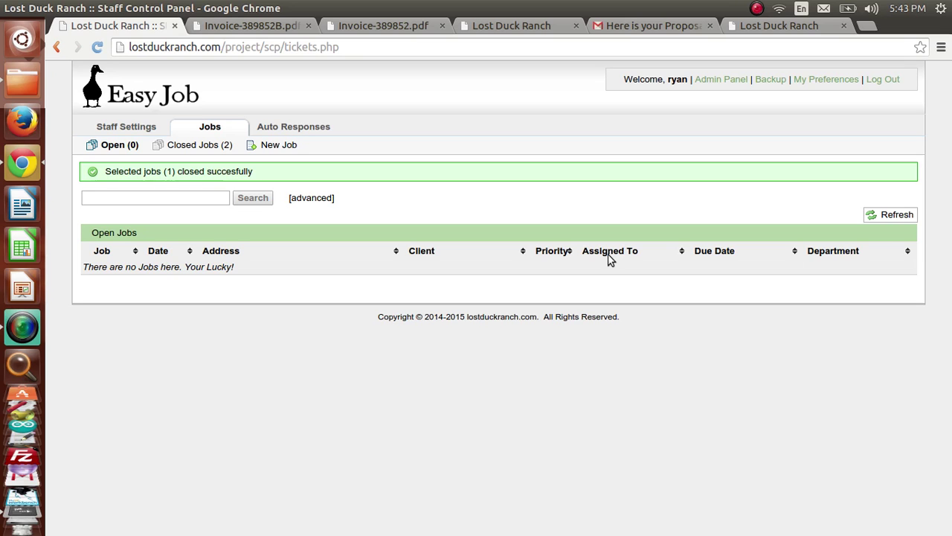
pyautogui.click(22, 326)
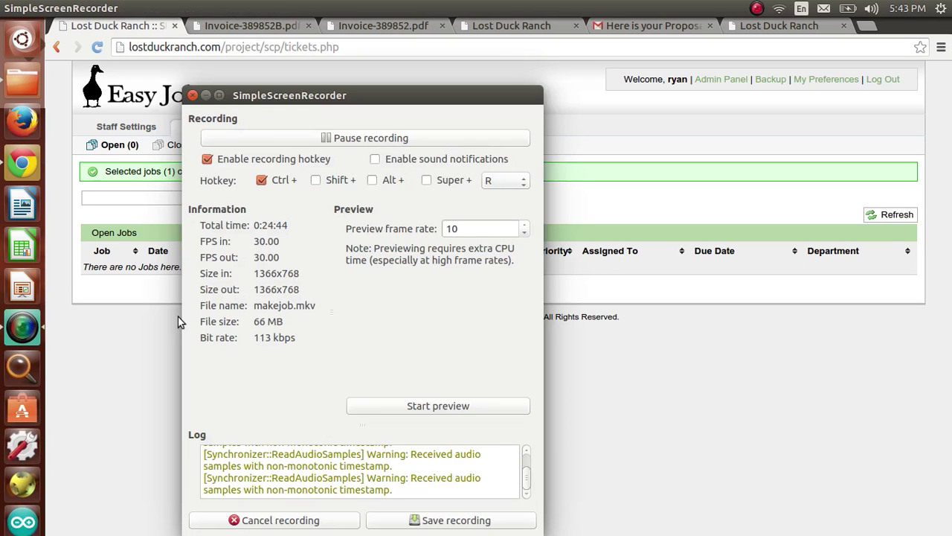